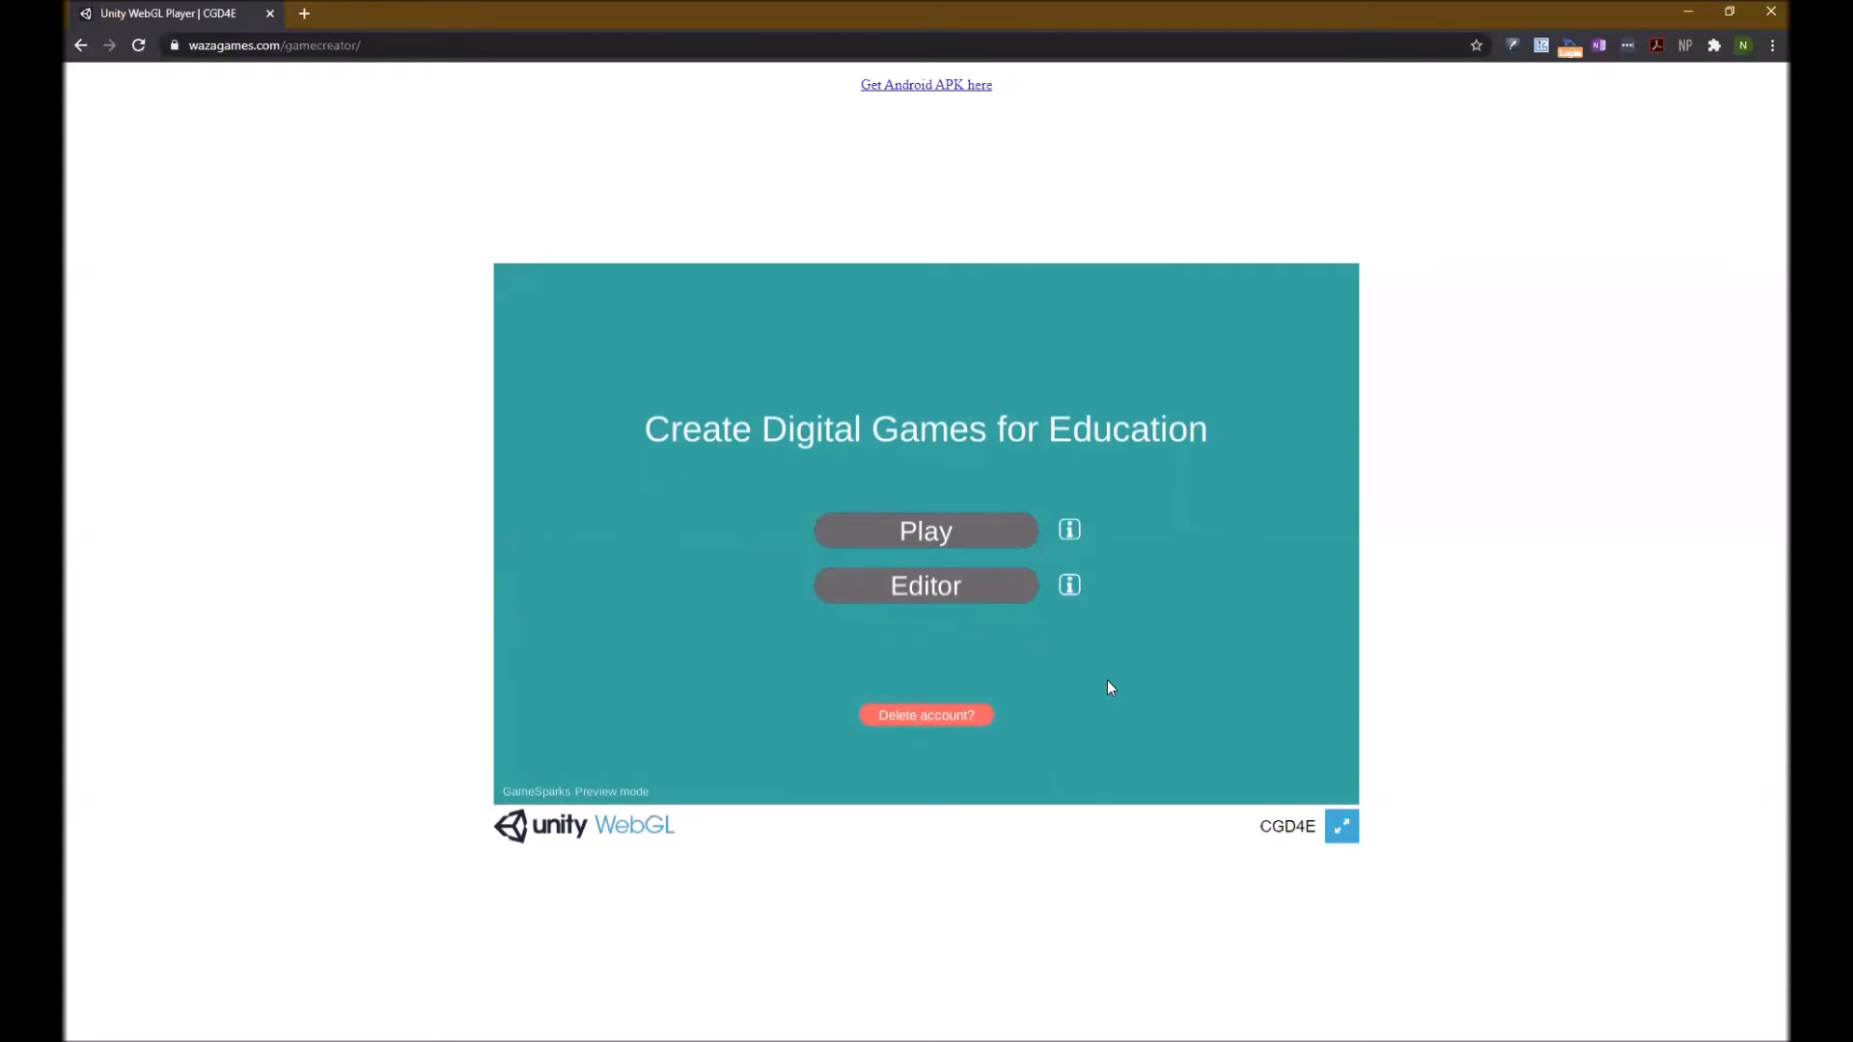
Open the local Garden & Science game in the editor to view its card deck, and return to the games list with progress saved.
left_click(940, 588)
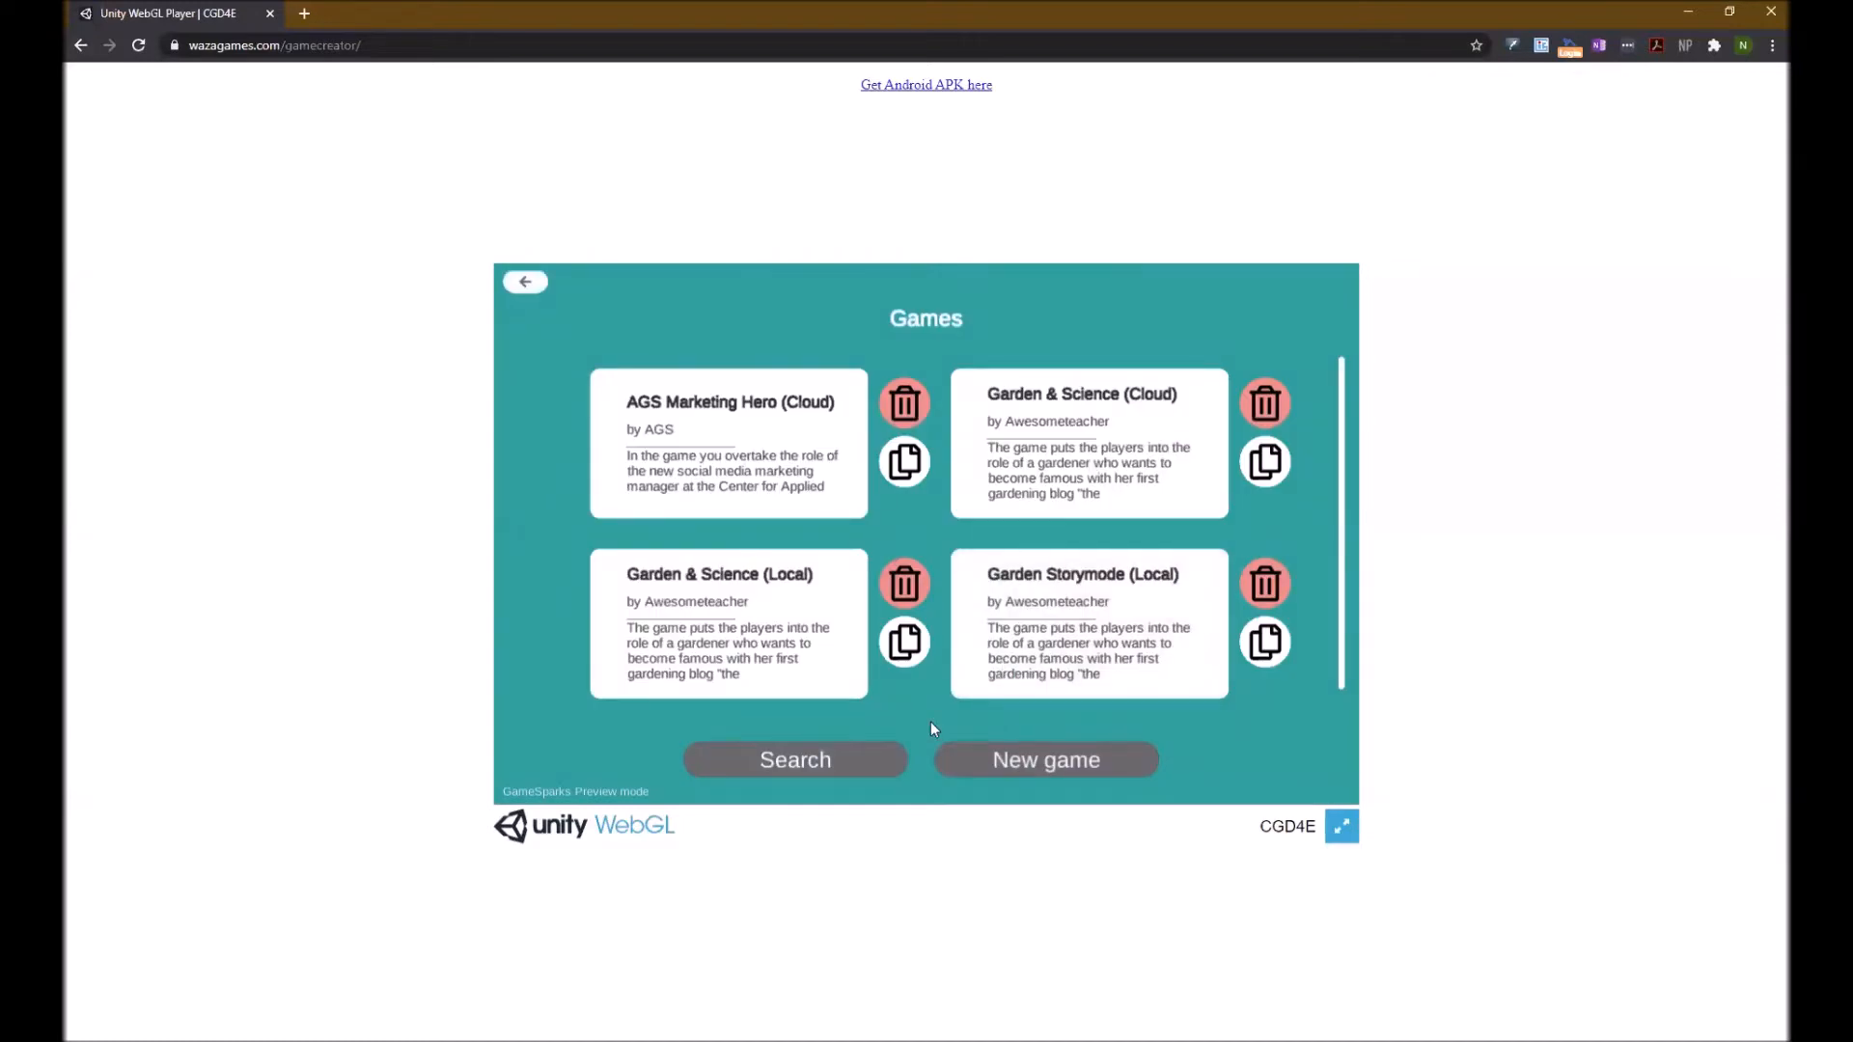
left_click(784, 635)
left_click(858, 560)
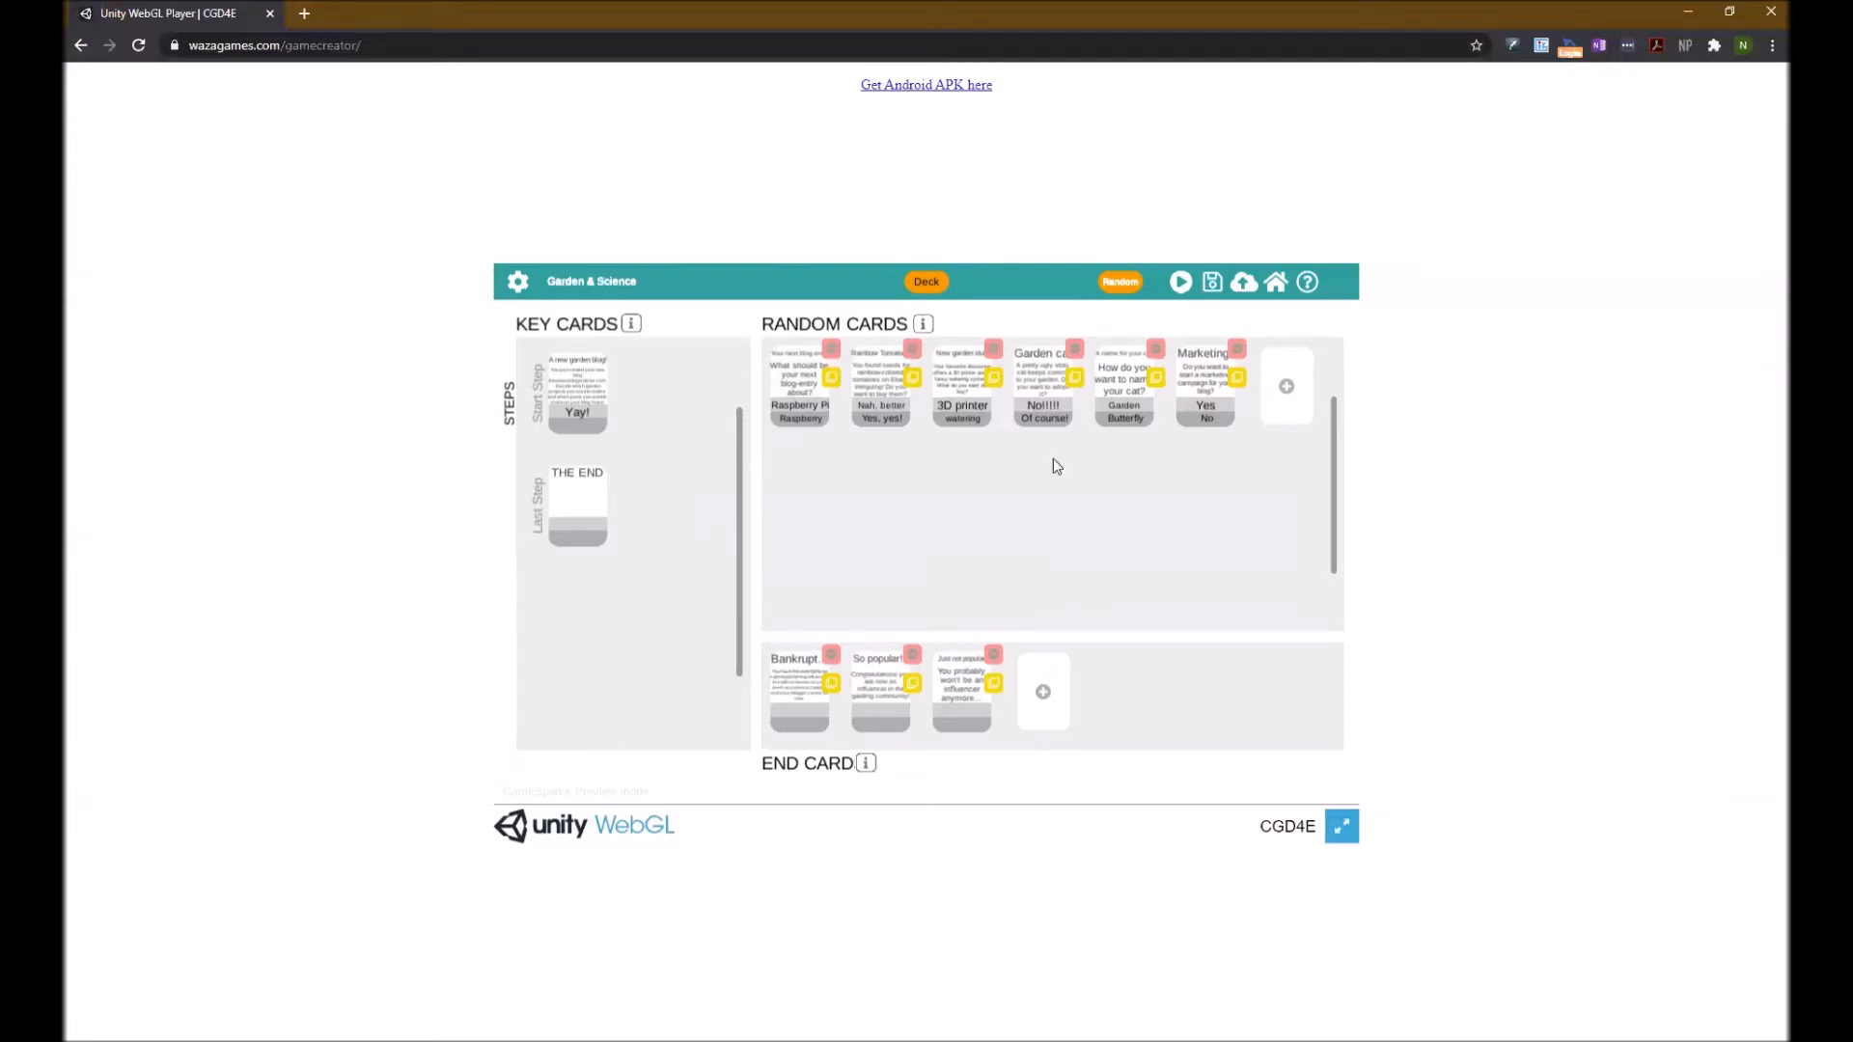
left_click(1278, 284)
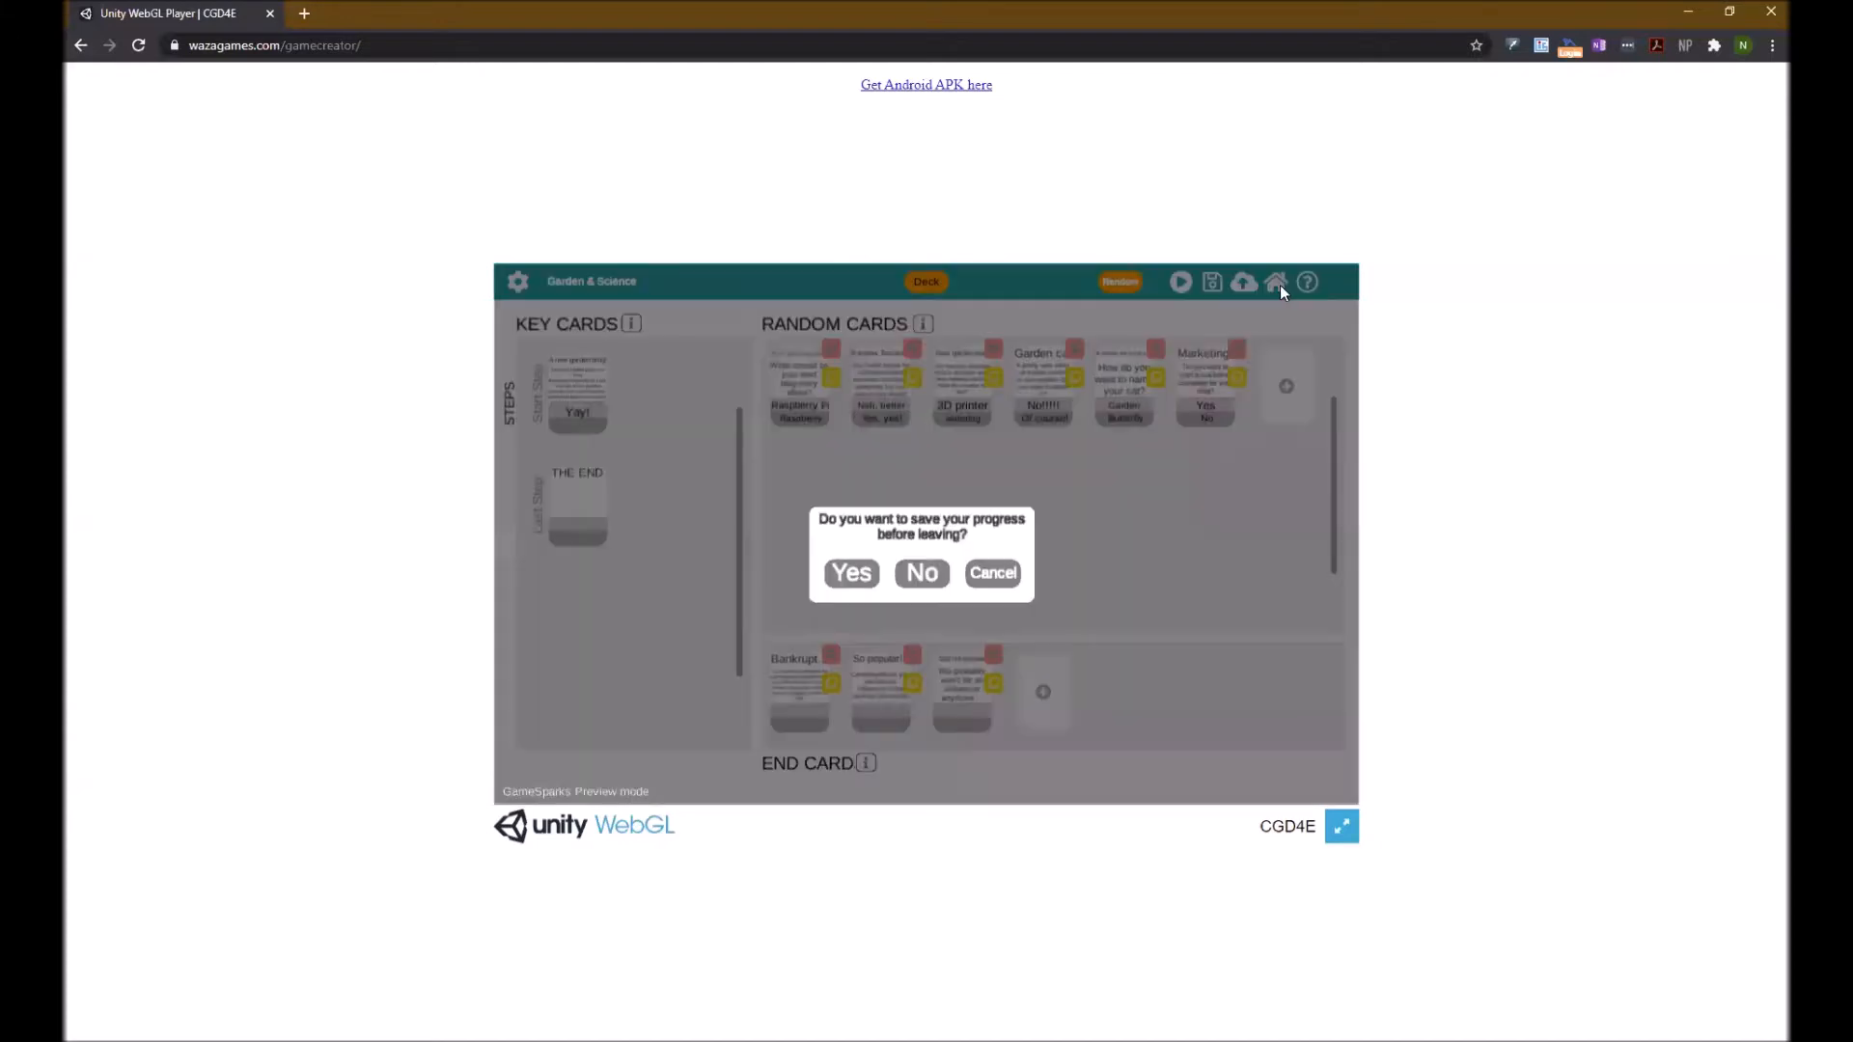
left_click(863, 573)
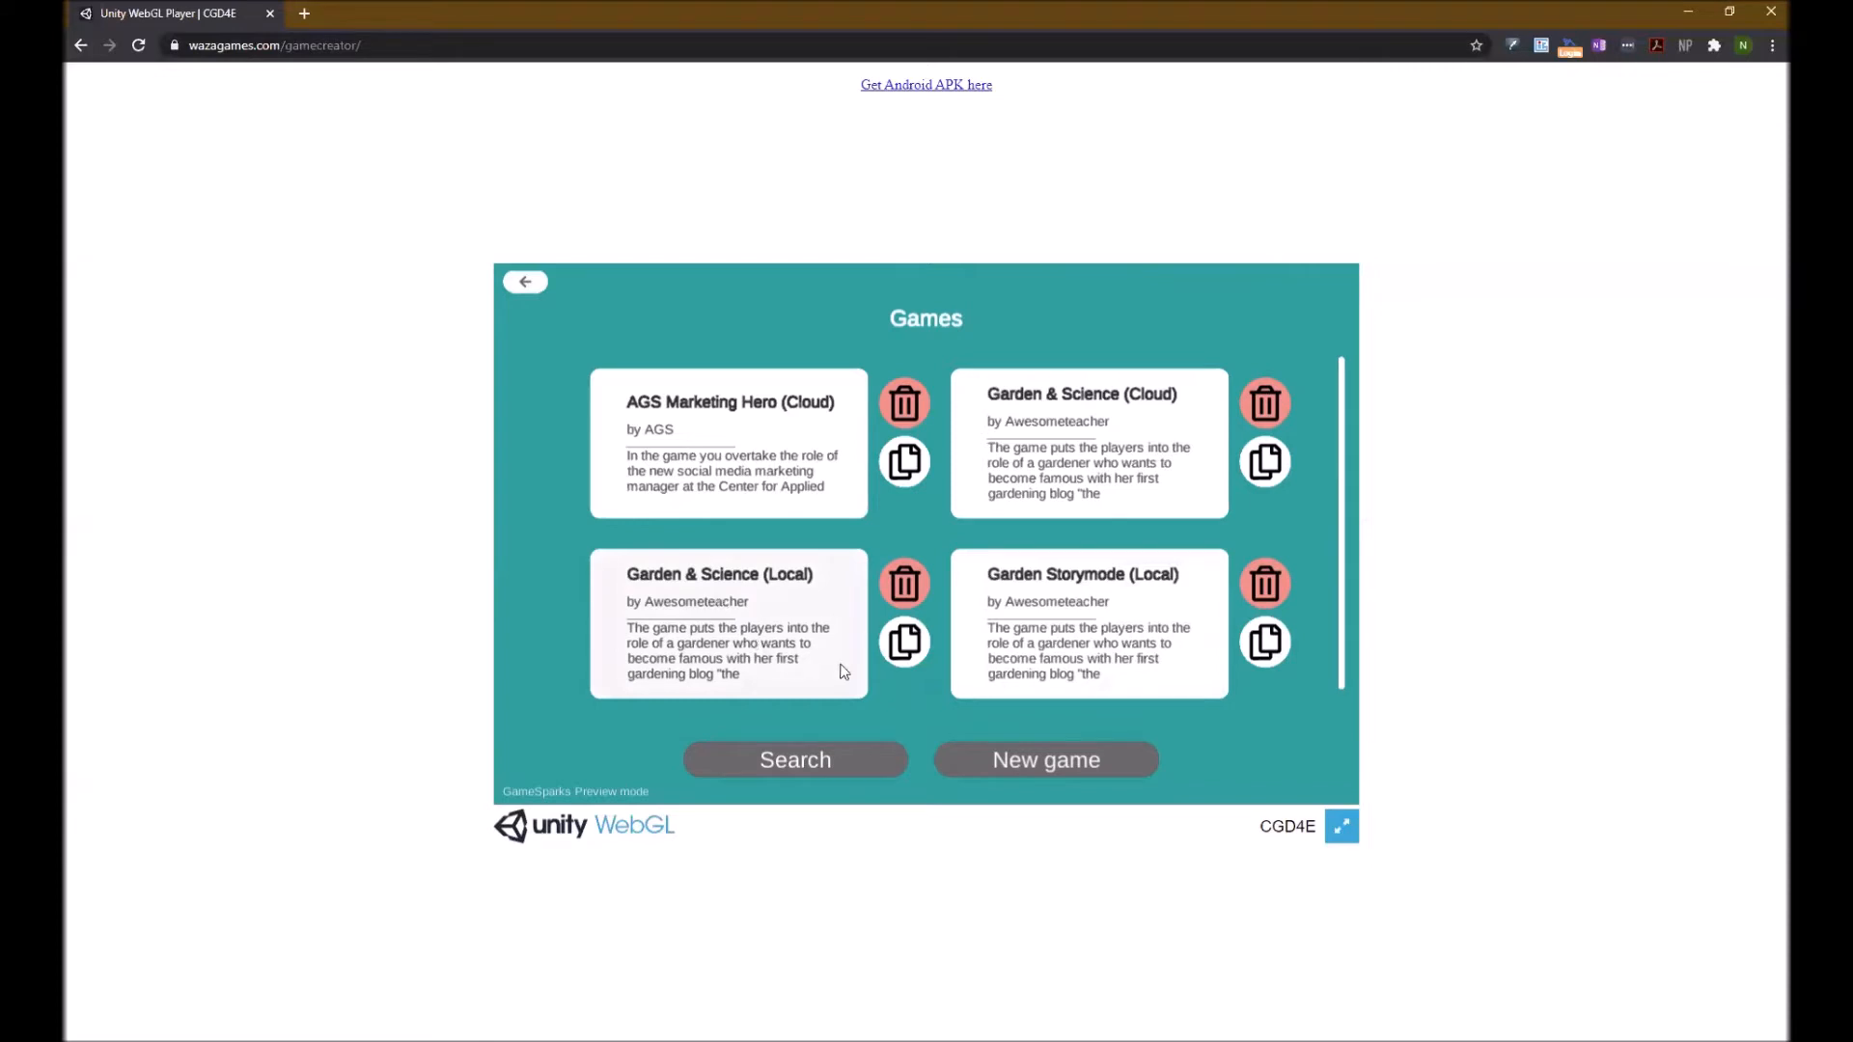
Open the local Garden Storymode game for editing and view its deck before returning to the chapter overview.
left_click(1114, 601)
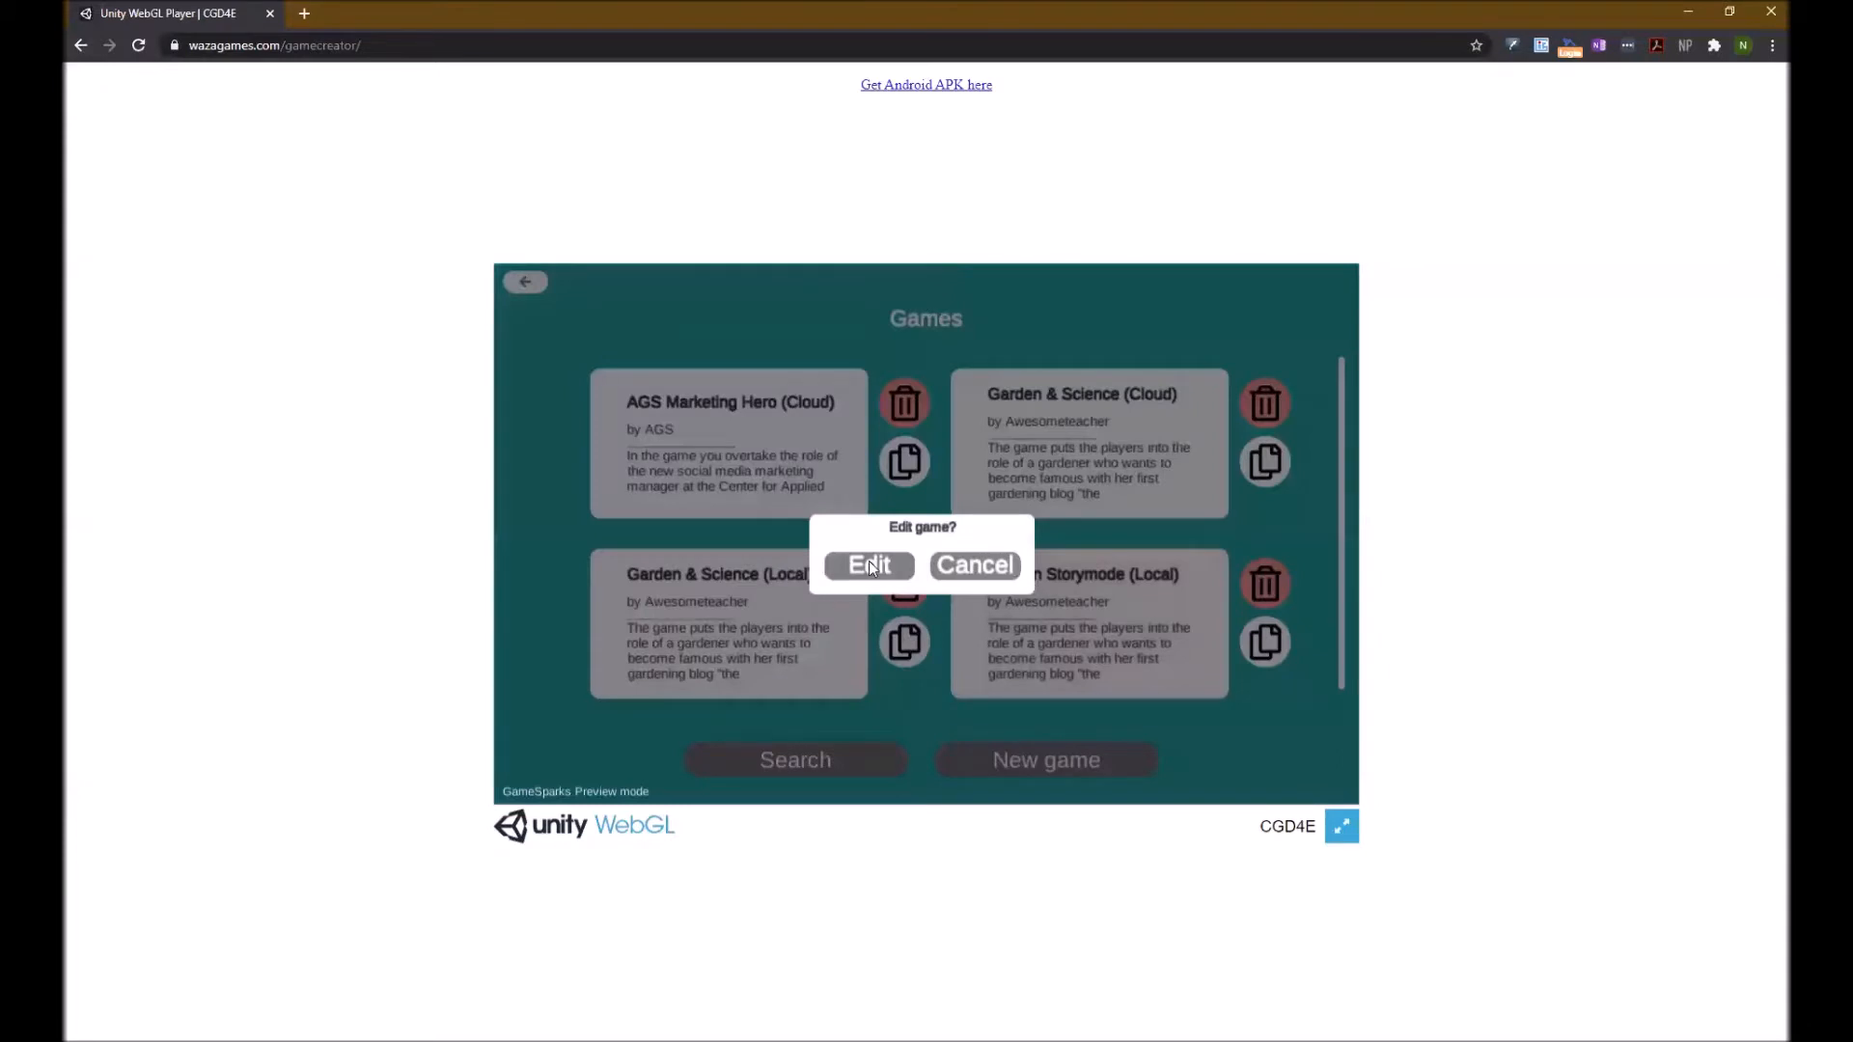
left_click(871, 566)
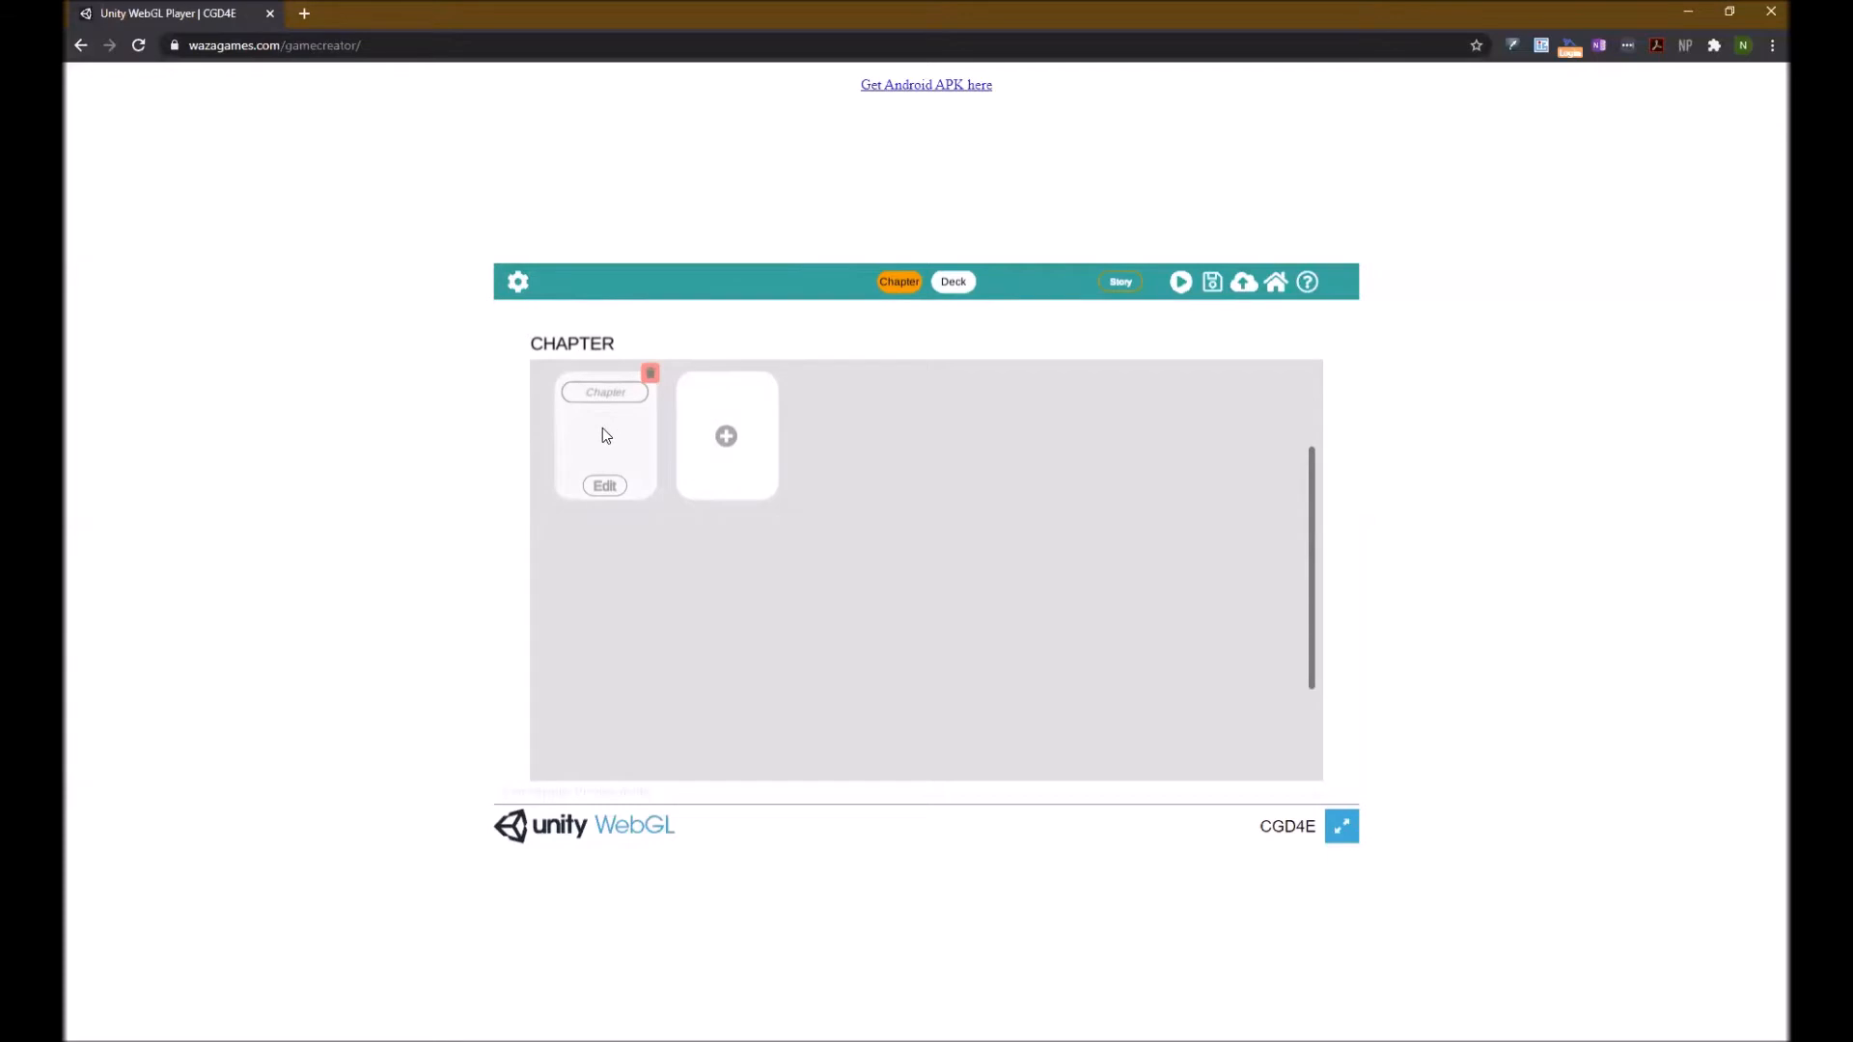
left_click(951, 284)
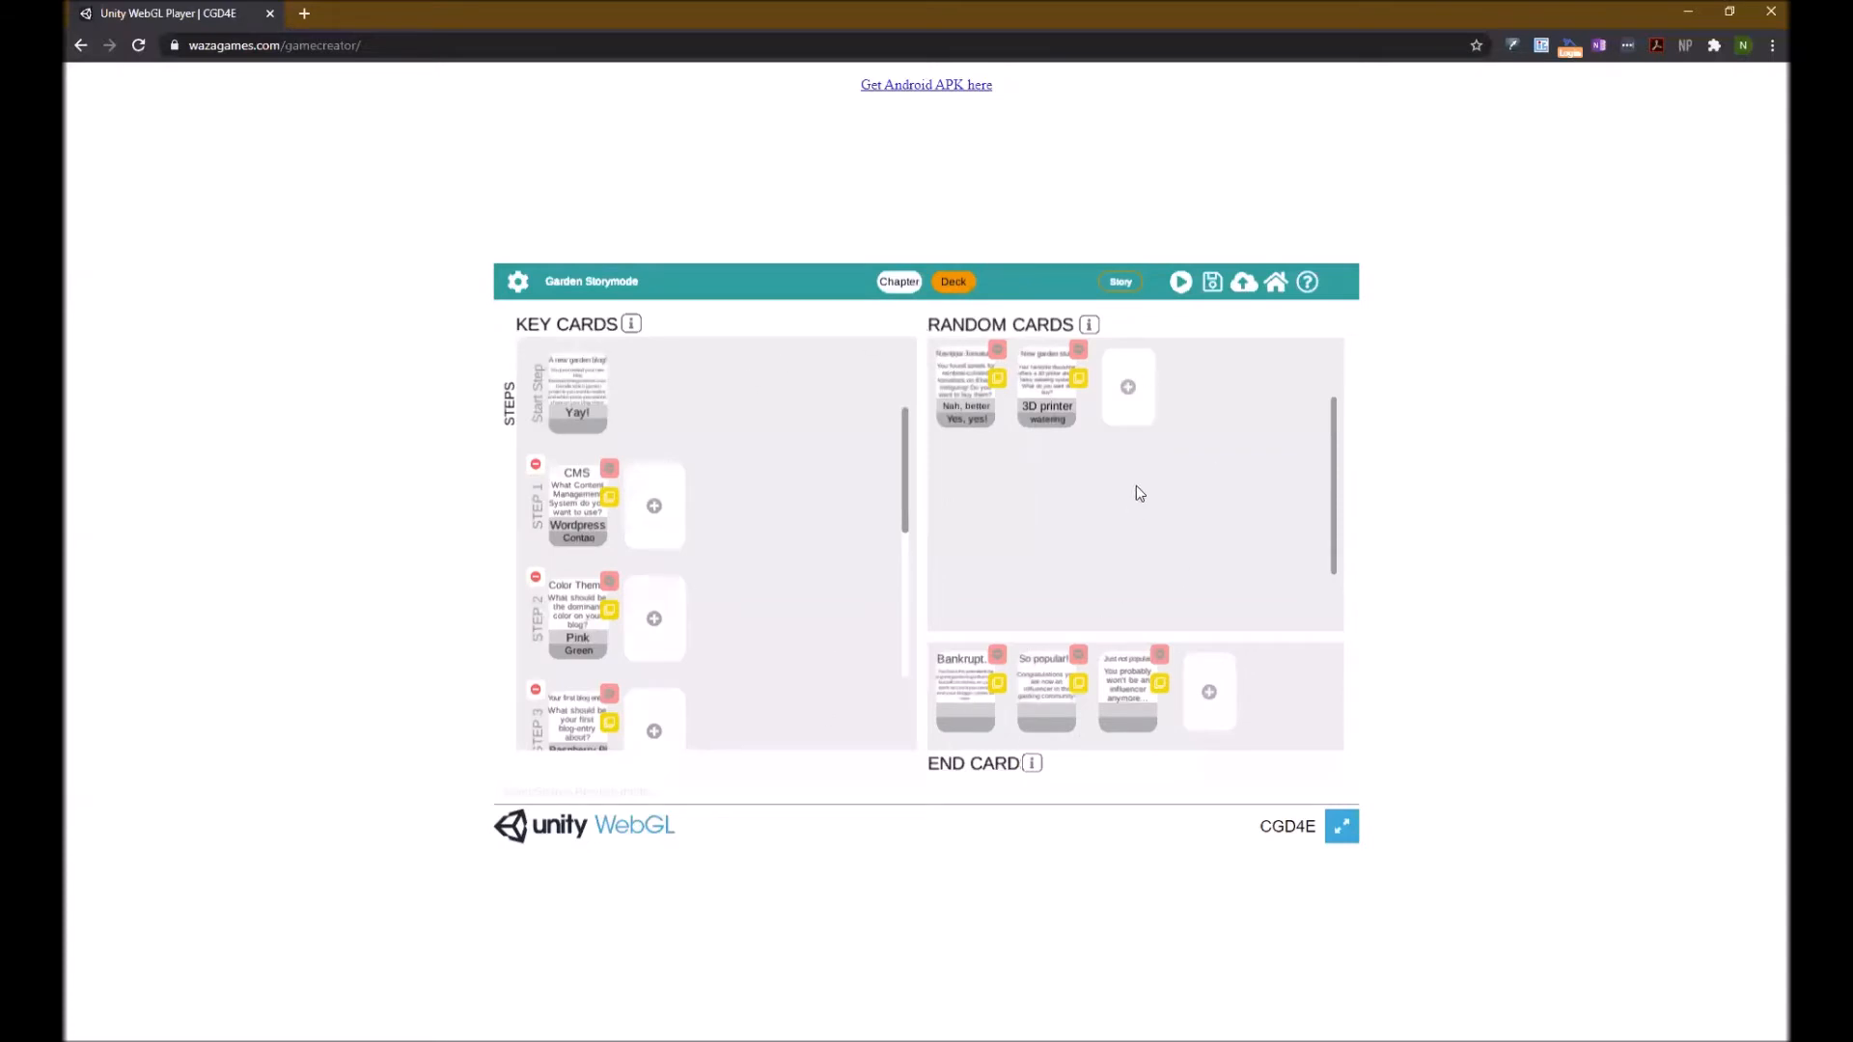
left_click(897, 282)
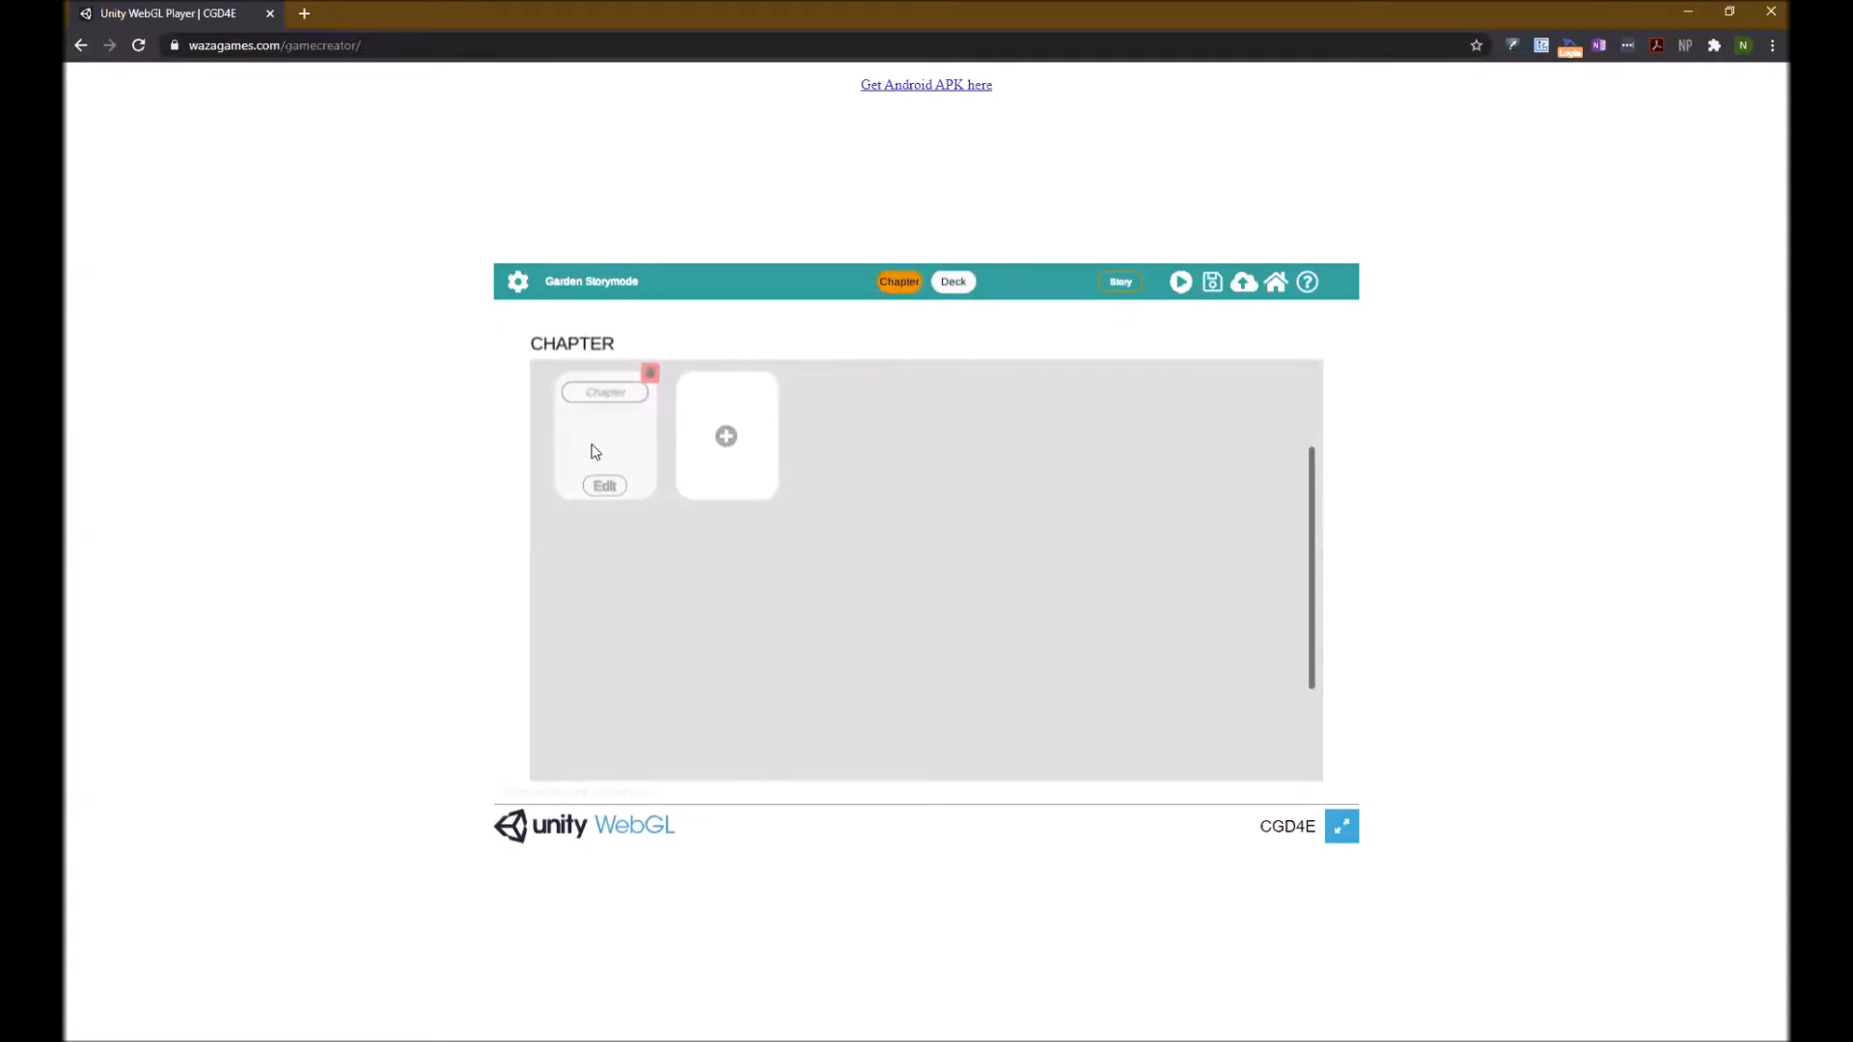
Name the existing chapter "First Chapter" and open its card deck for editing.
left_click(608, 394)
type("First Chapter")
left_click(606, 484)
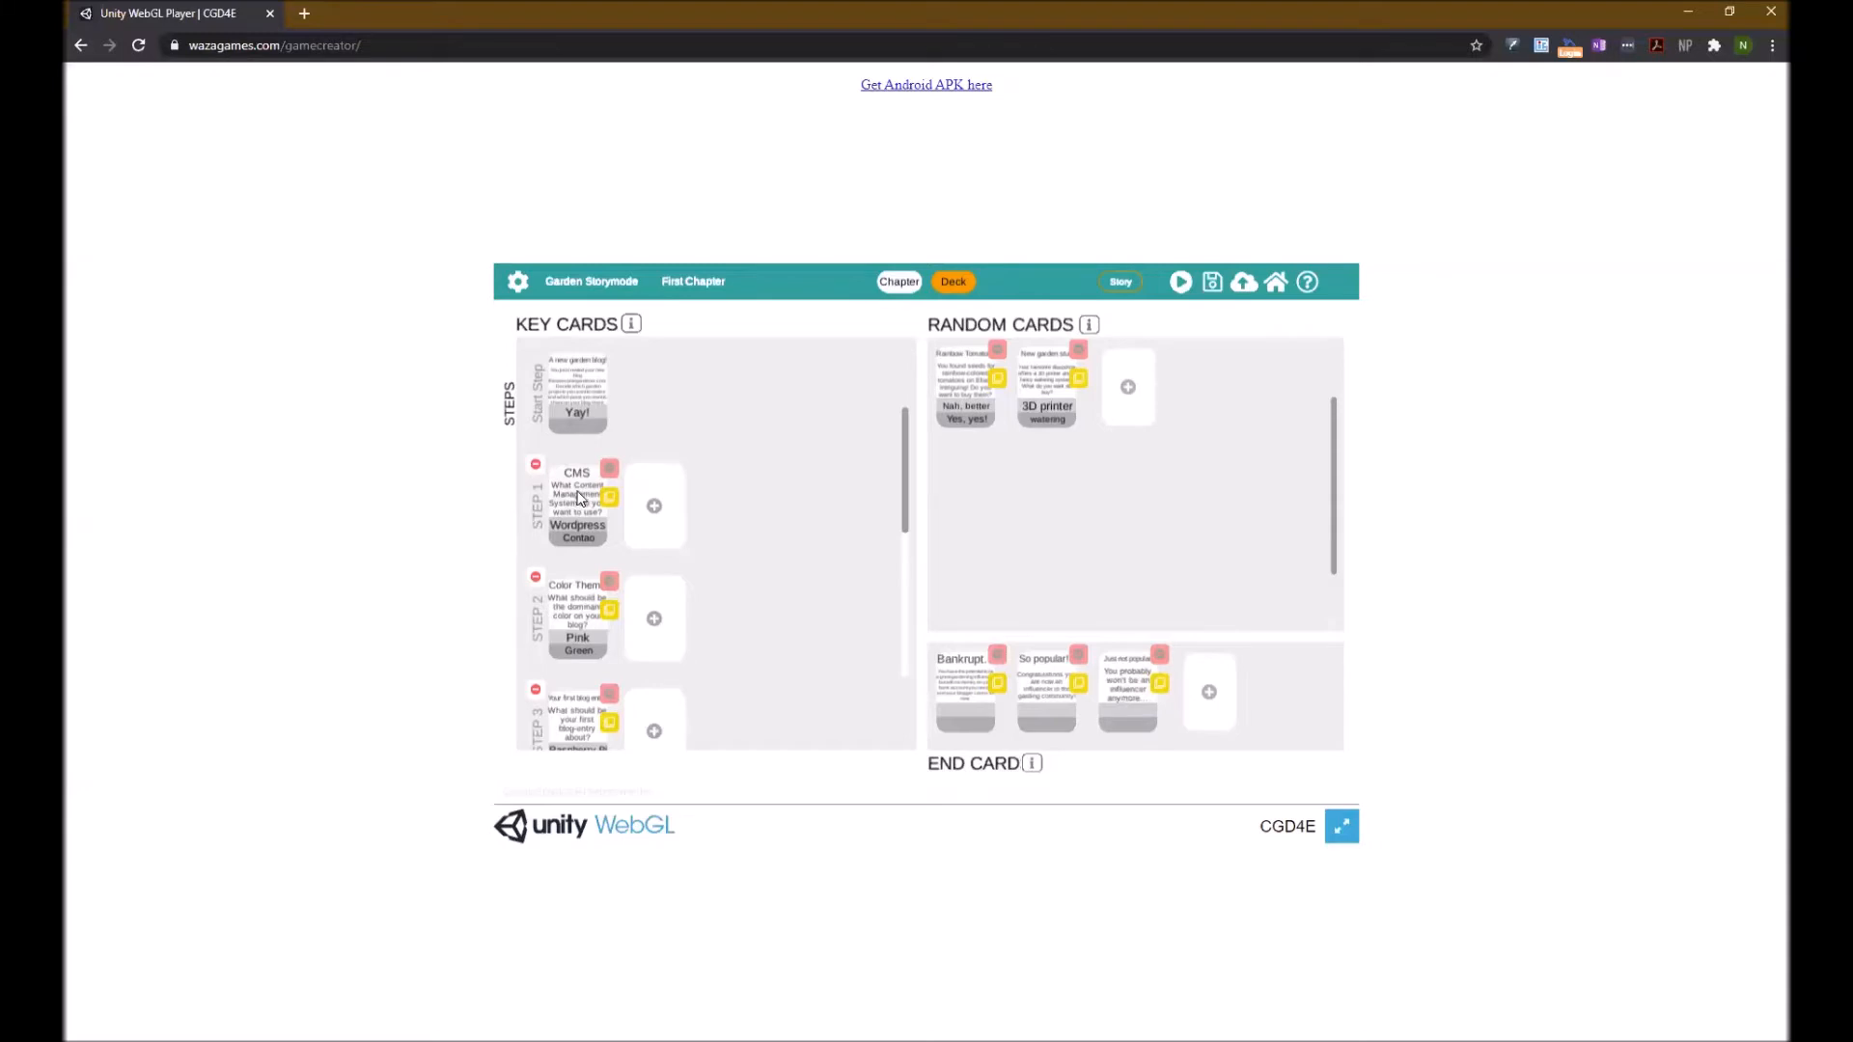
Examine the chapter's key cards in order, from the start step through Steps 1 to 5 to the last step.
scroll(582, 497, "down", 2)
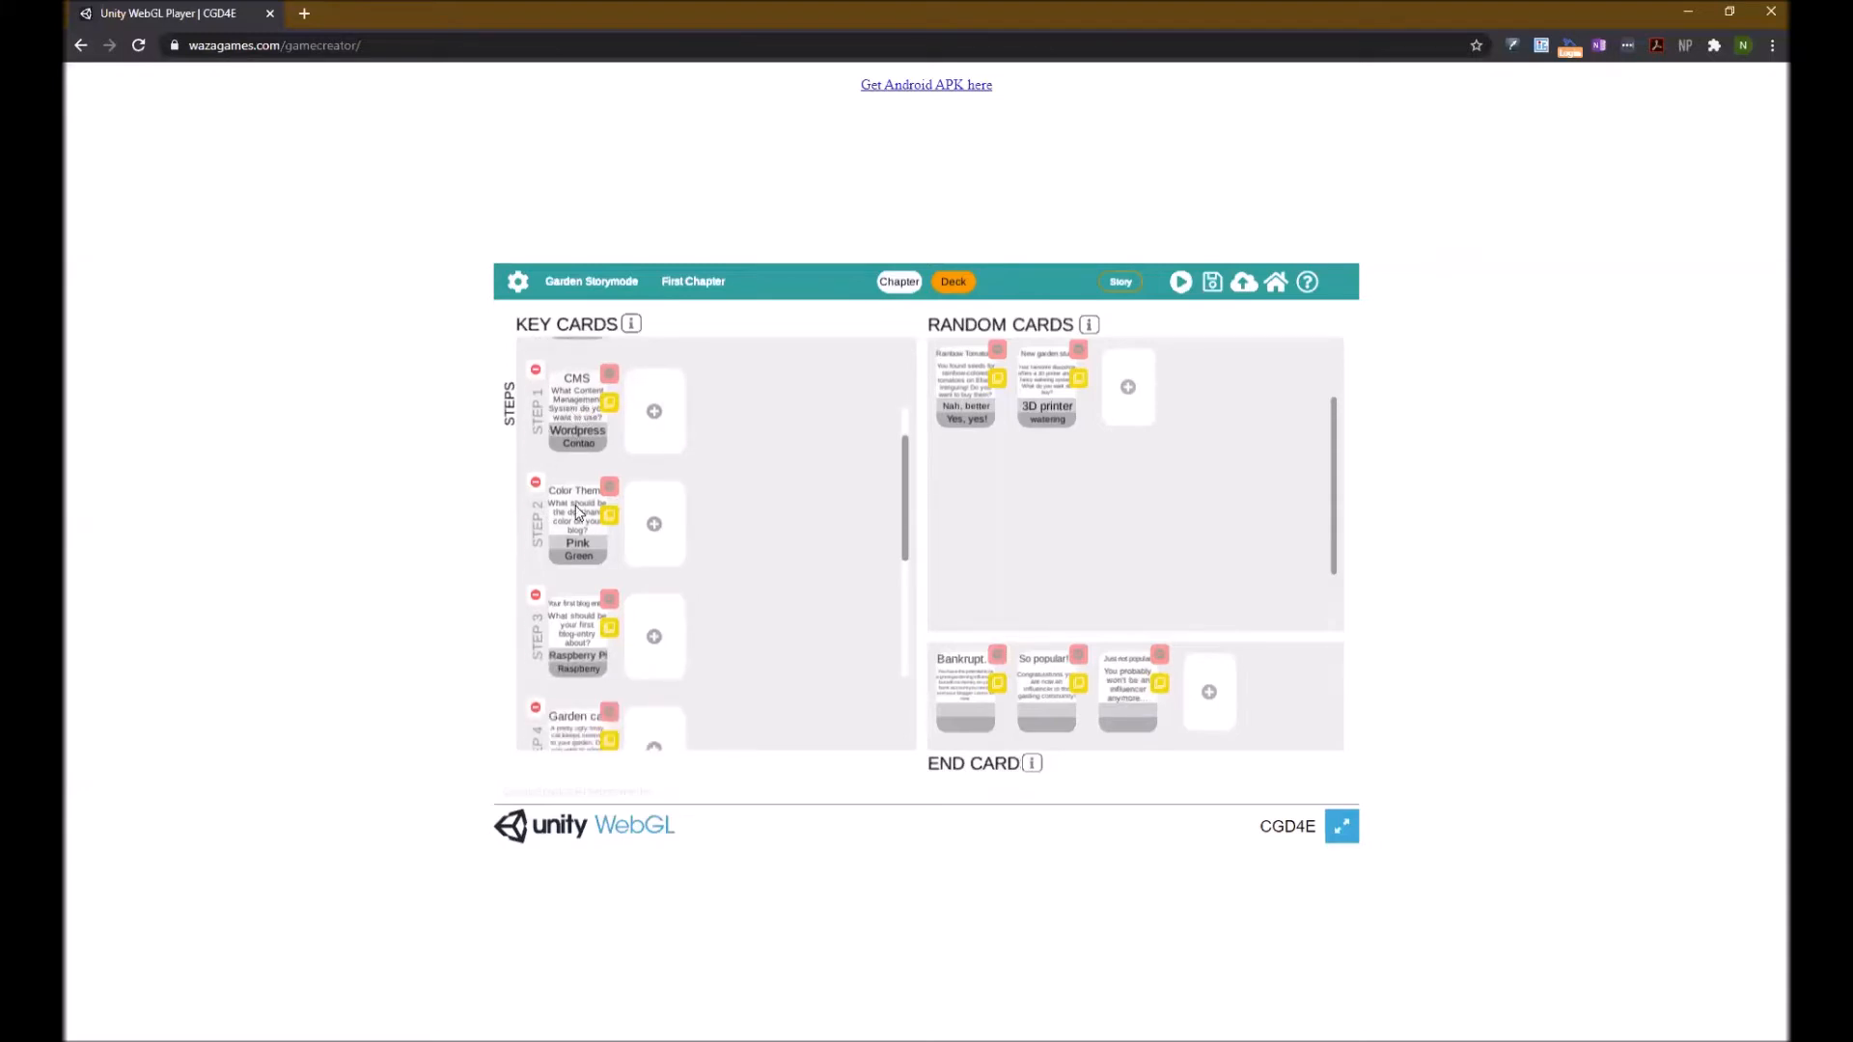
scroll(570, 506, "down", 1)
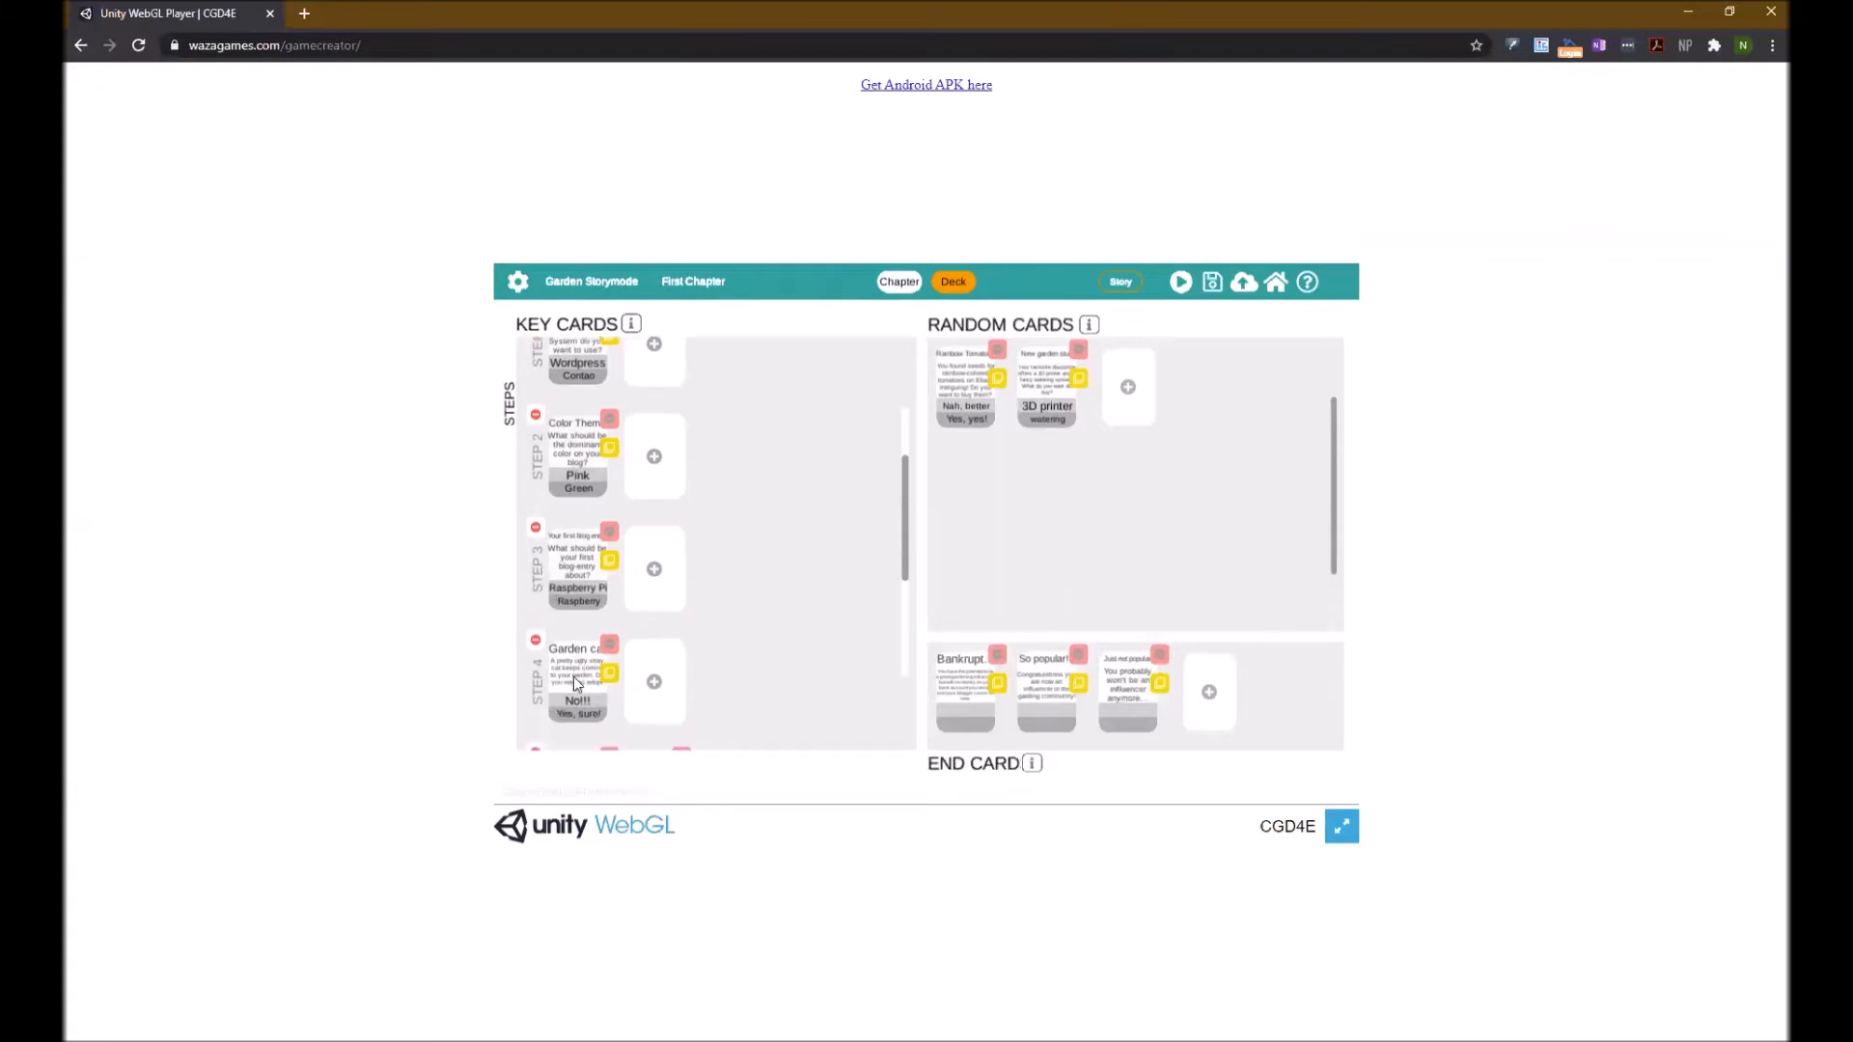
scroll(586, 647, "up", 2)
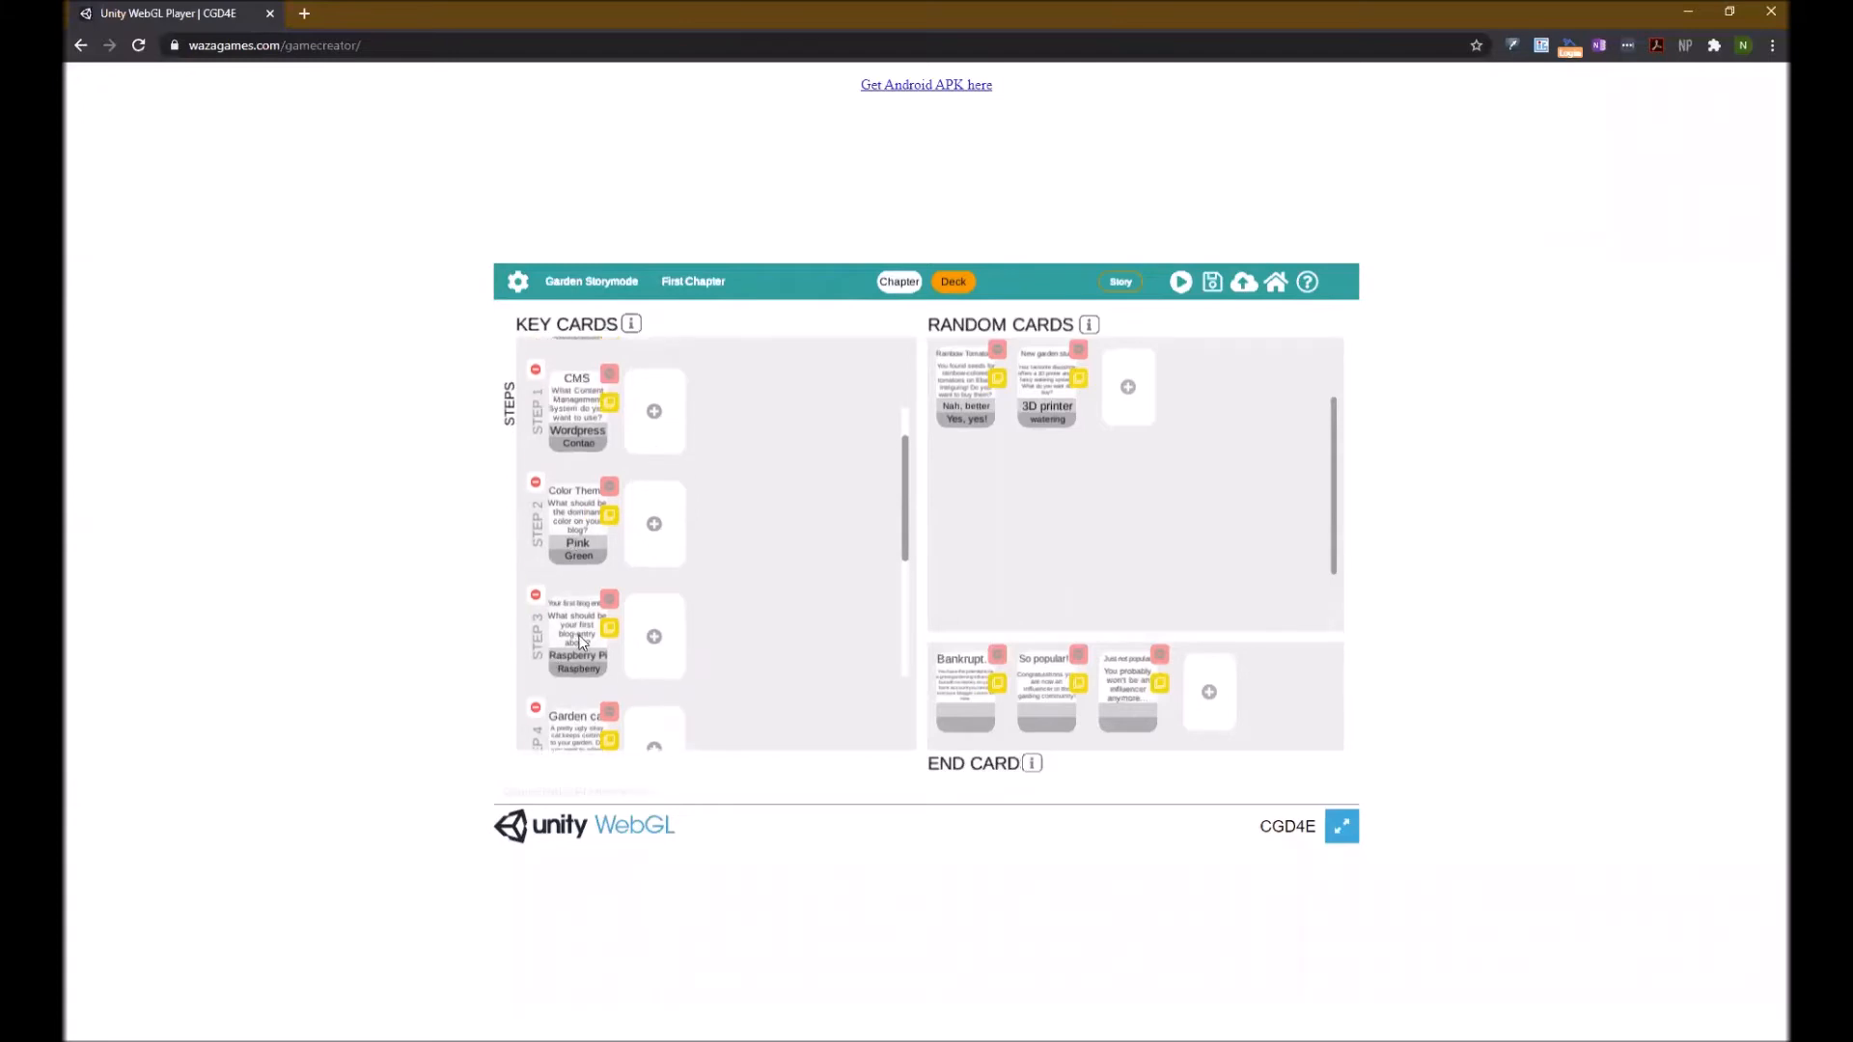
scroll(581, 642, "up", 1)
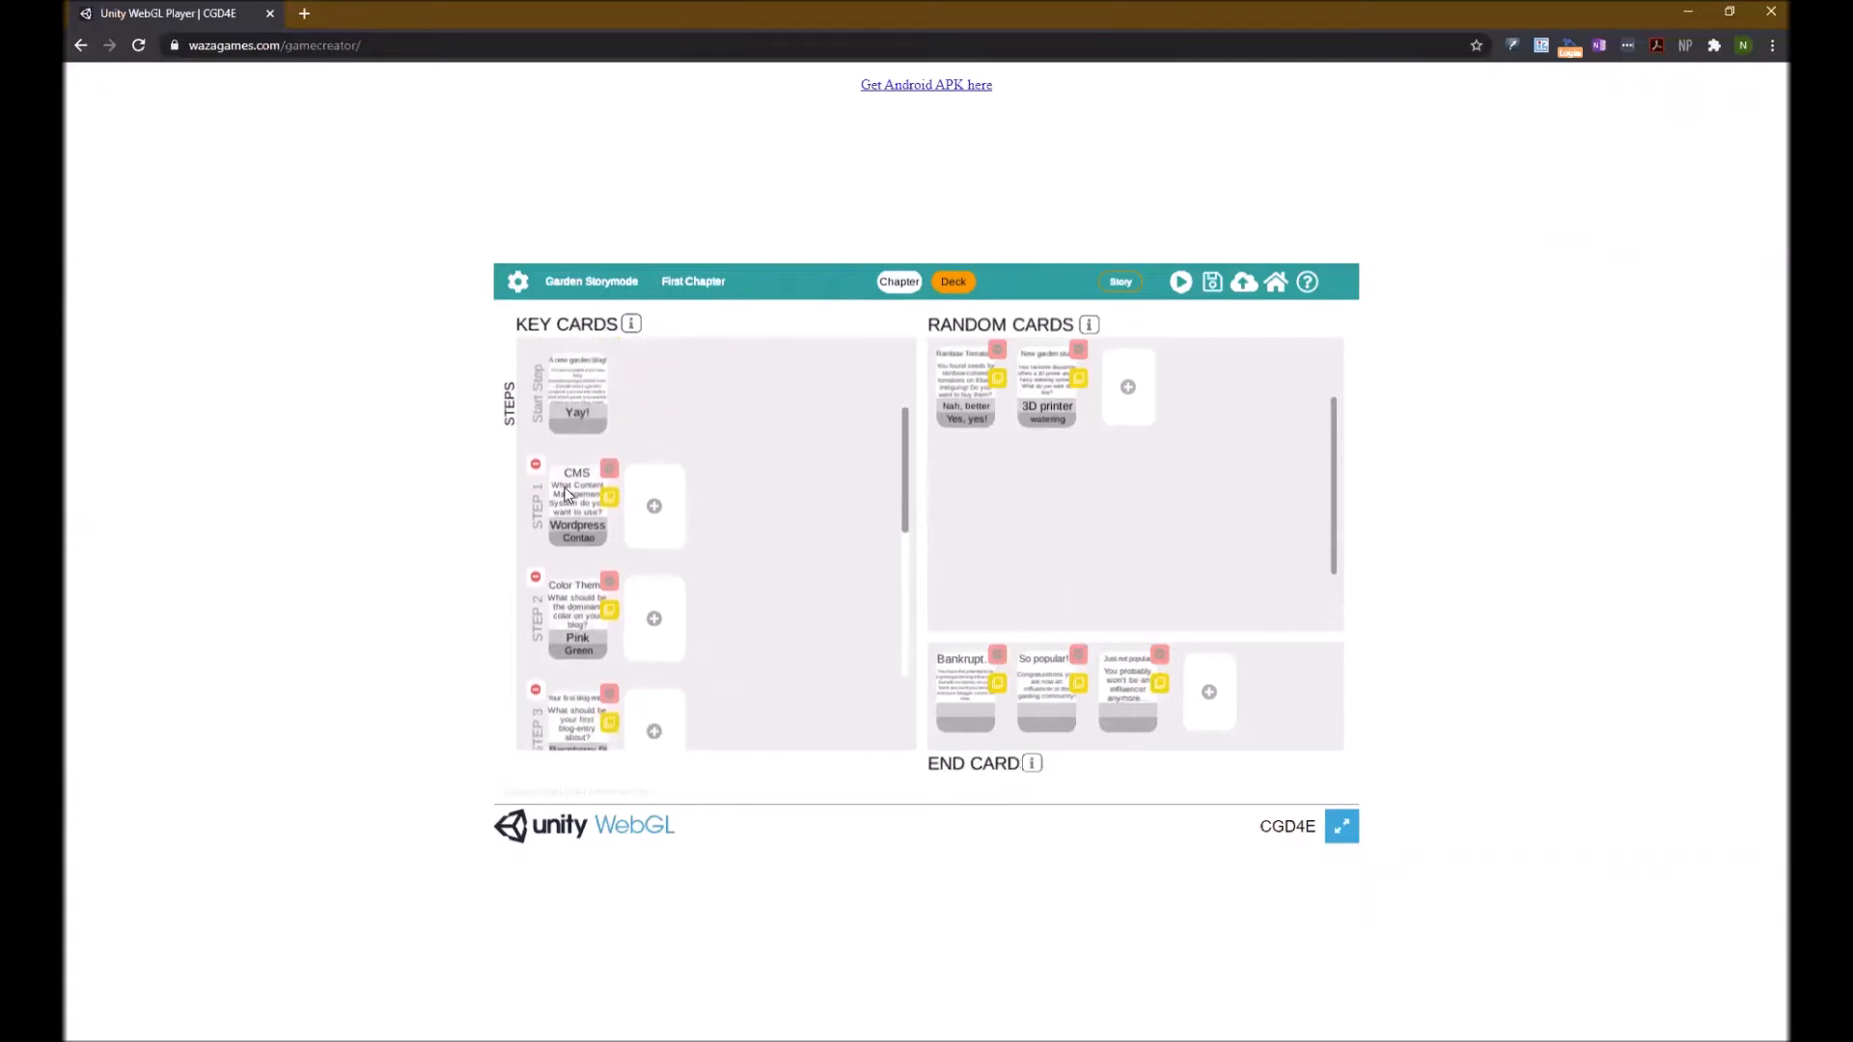
scroll(565, 488, "down", 7)
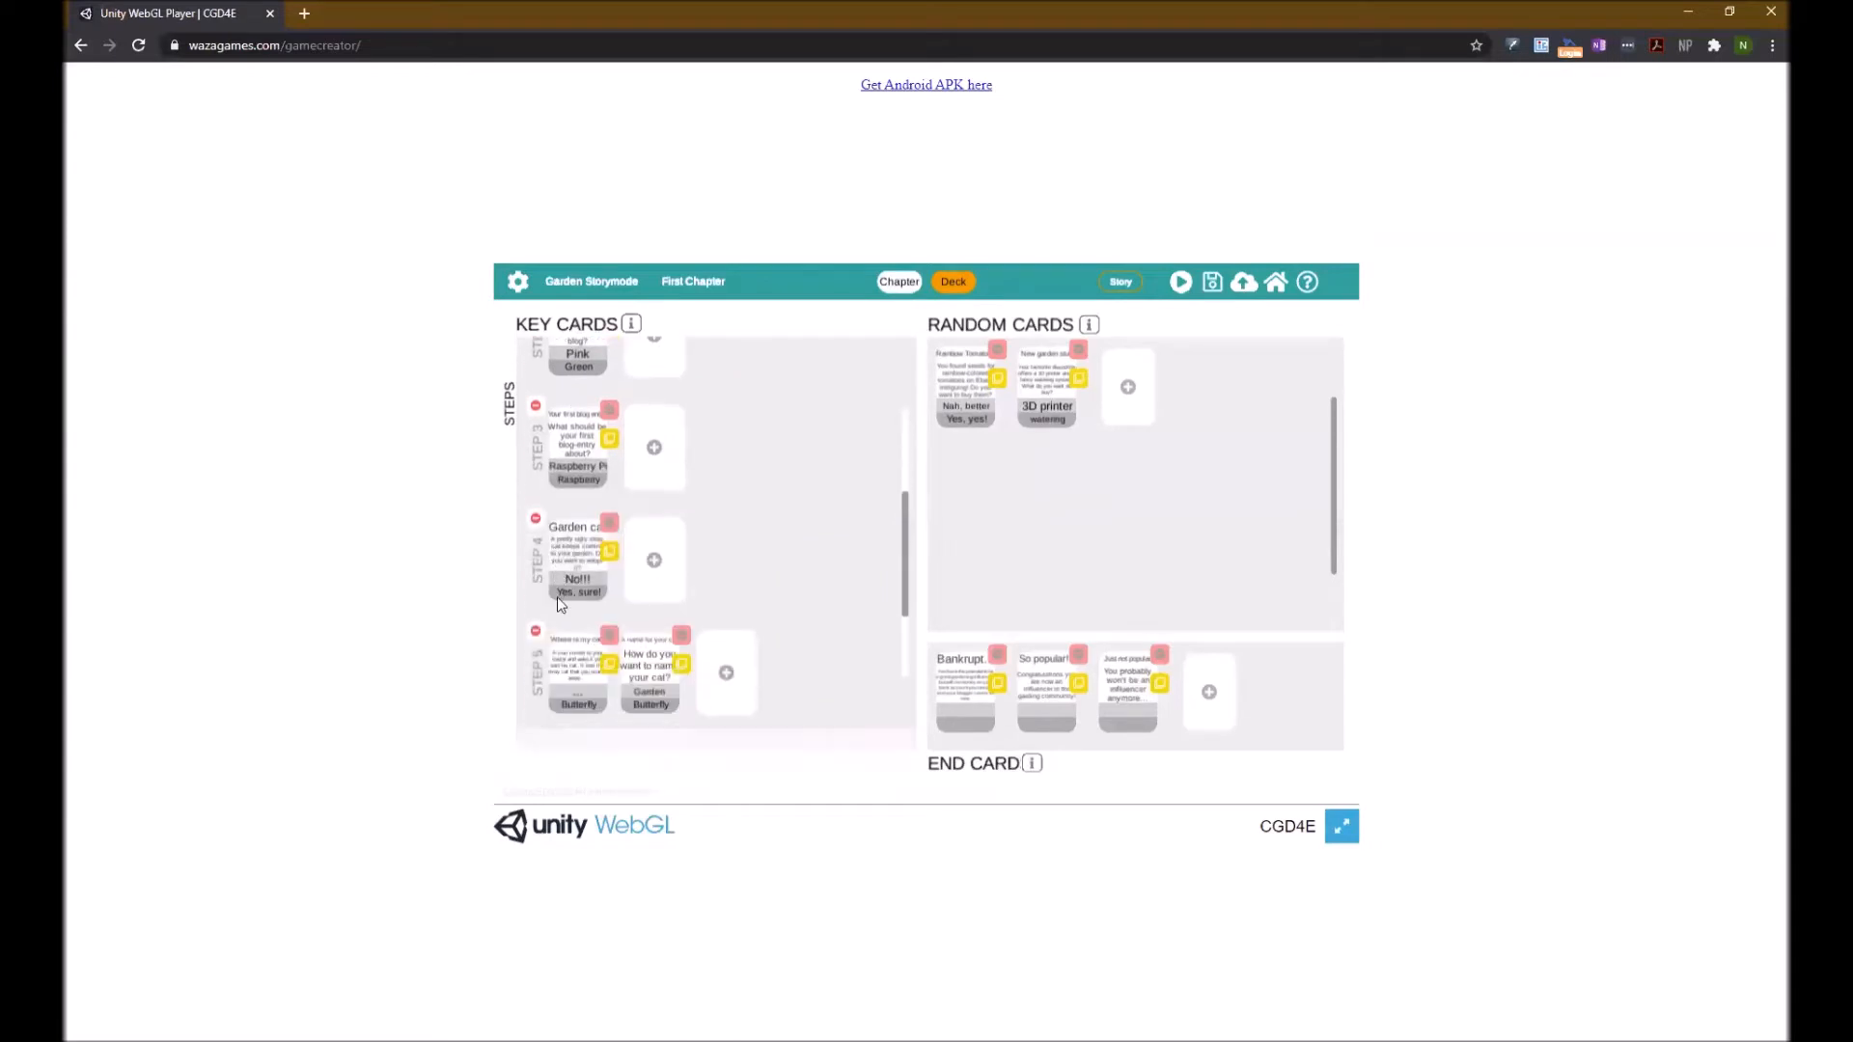
scroll(559, 603, "up", 4)
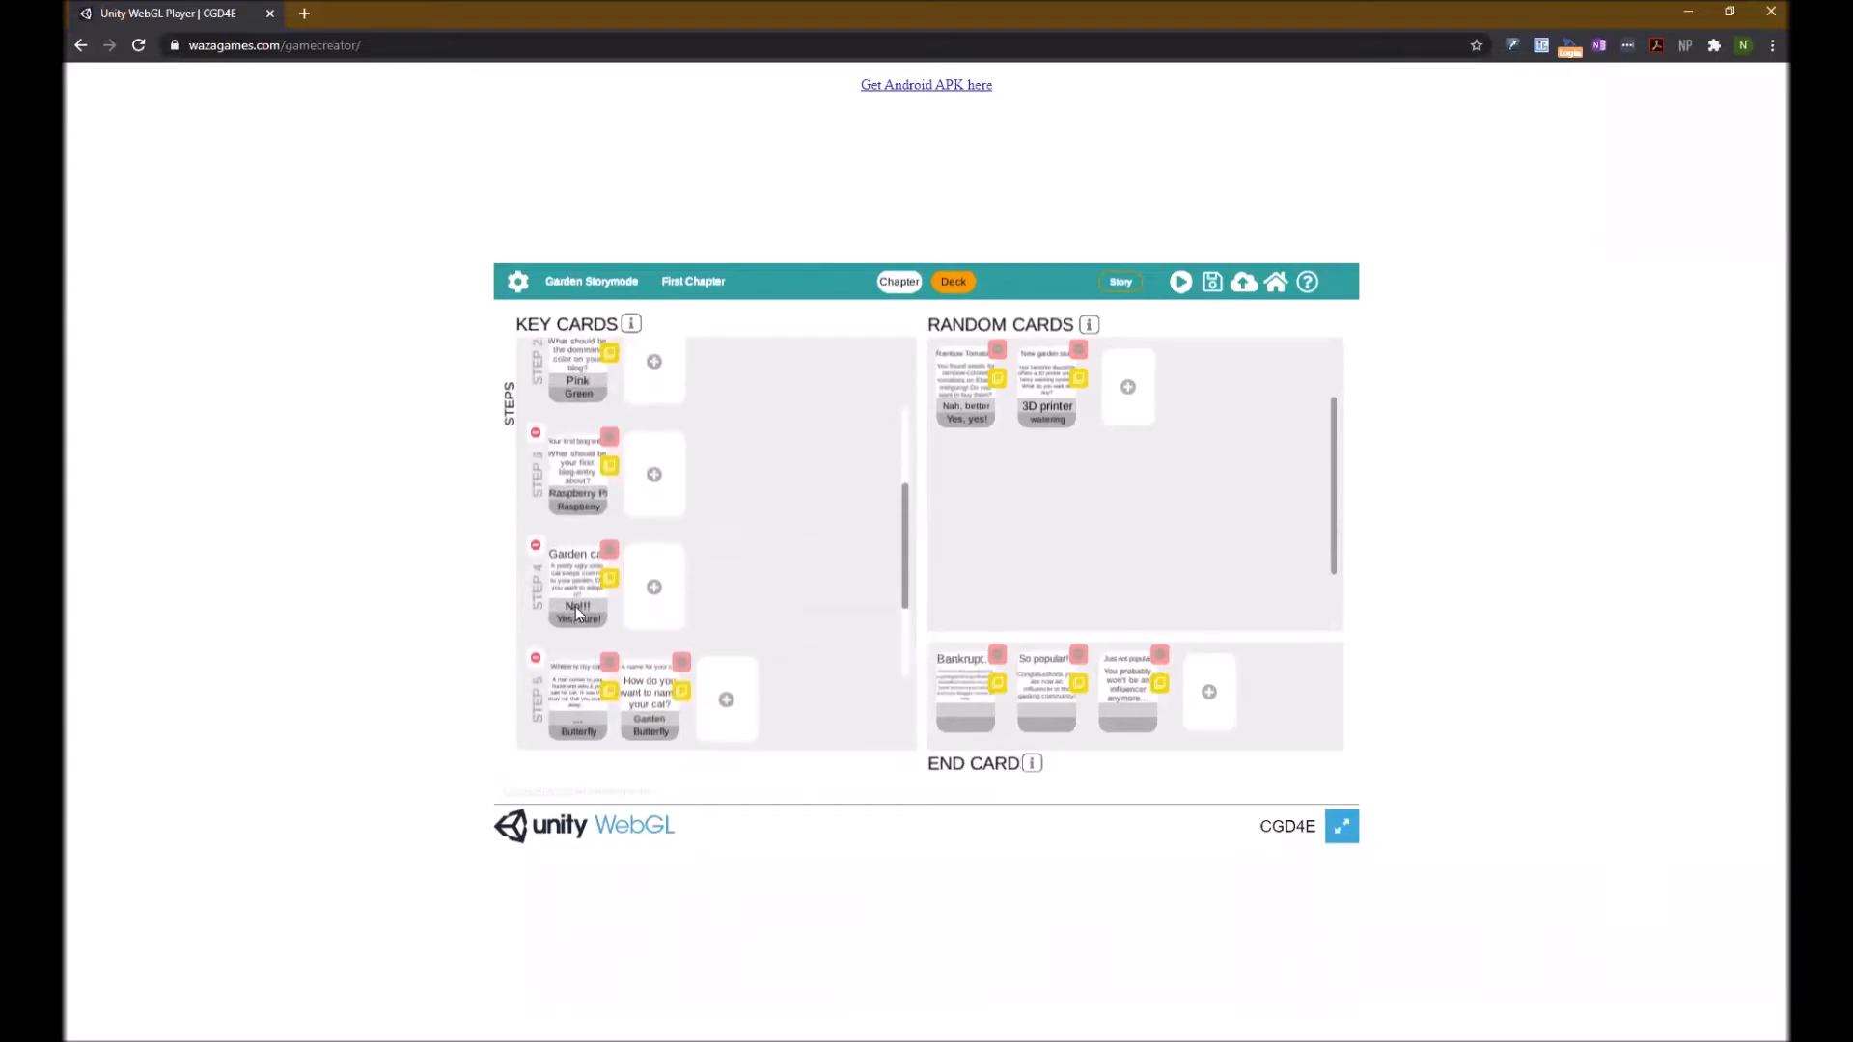
scroll(589, 619, "up", 2)
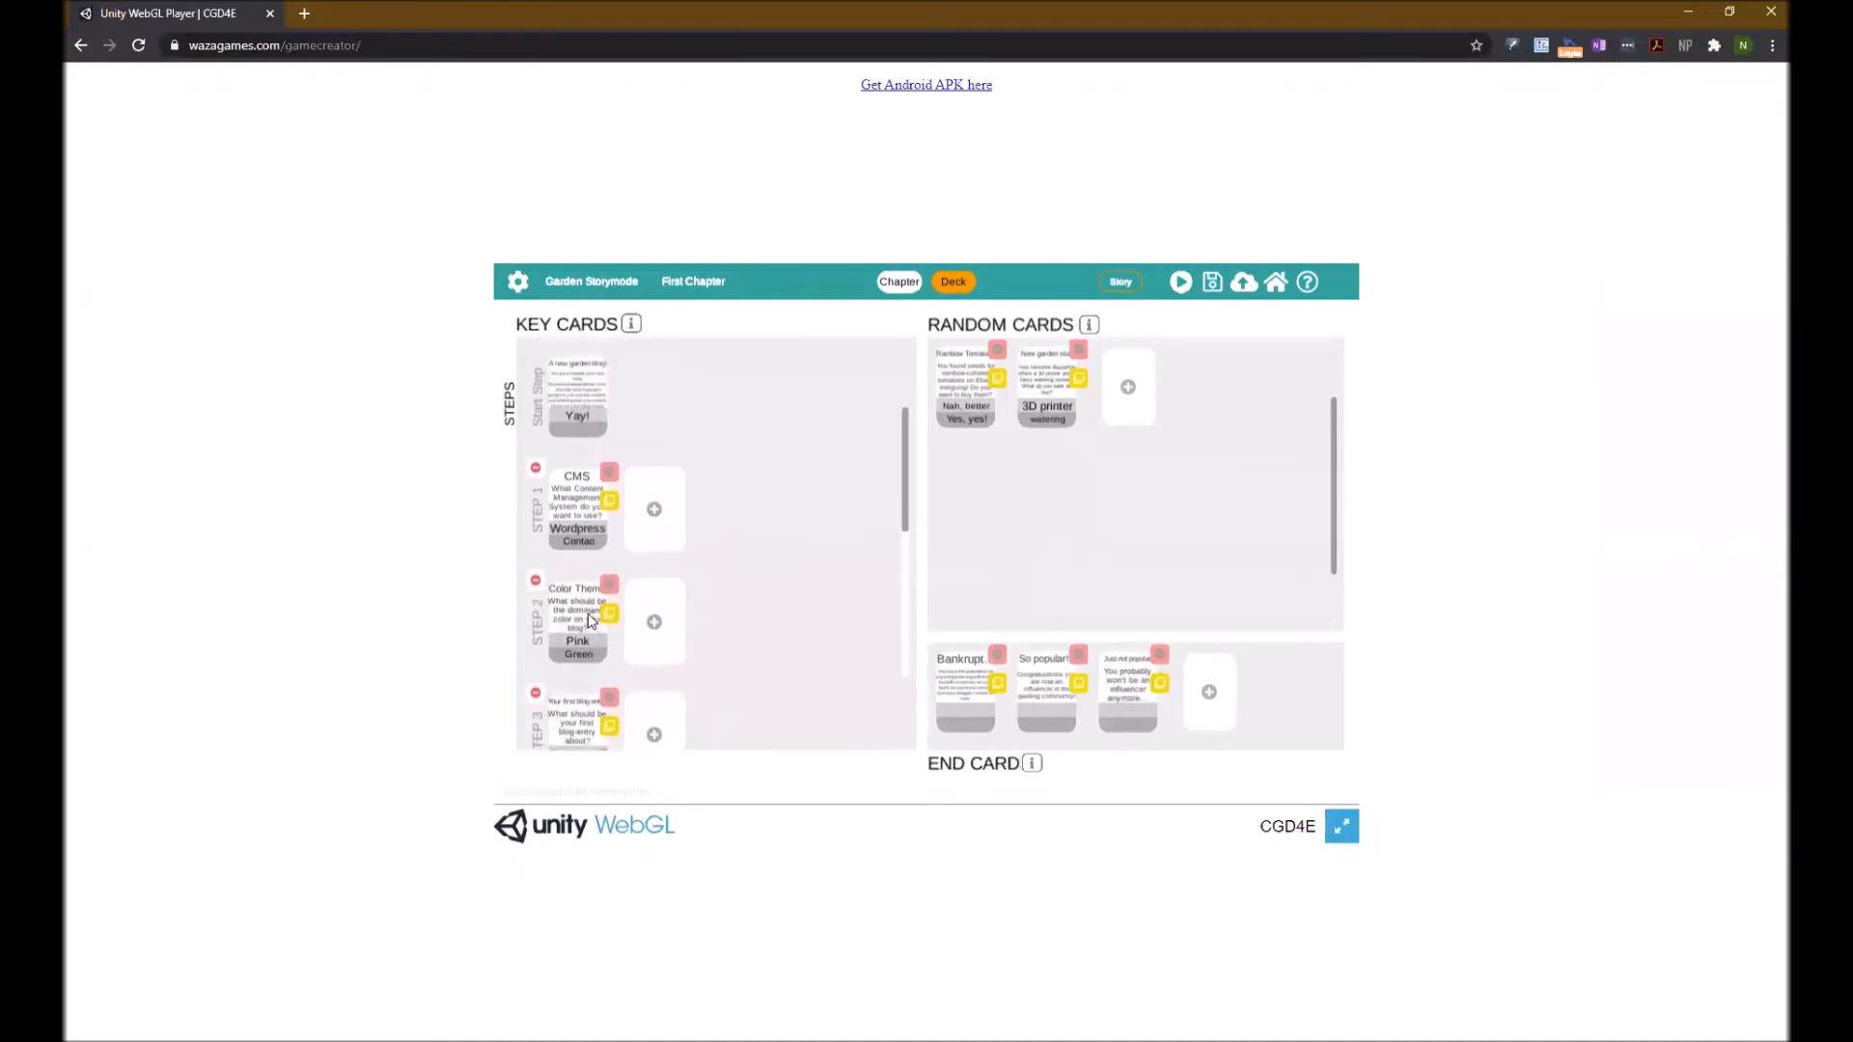
scroll(589, 619, "down", 3)
scroll(591, 620, "down", 6)
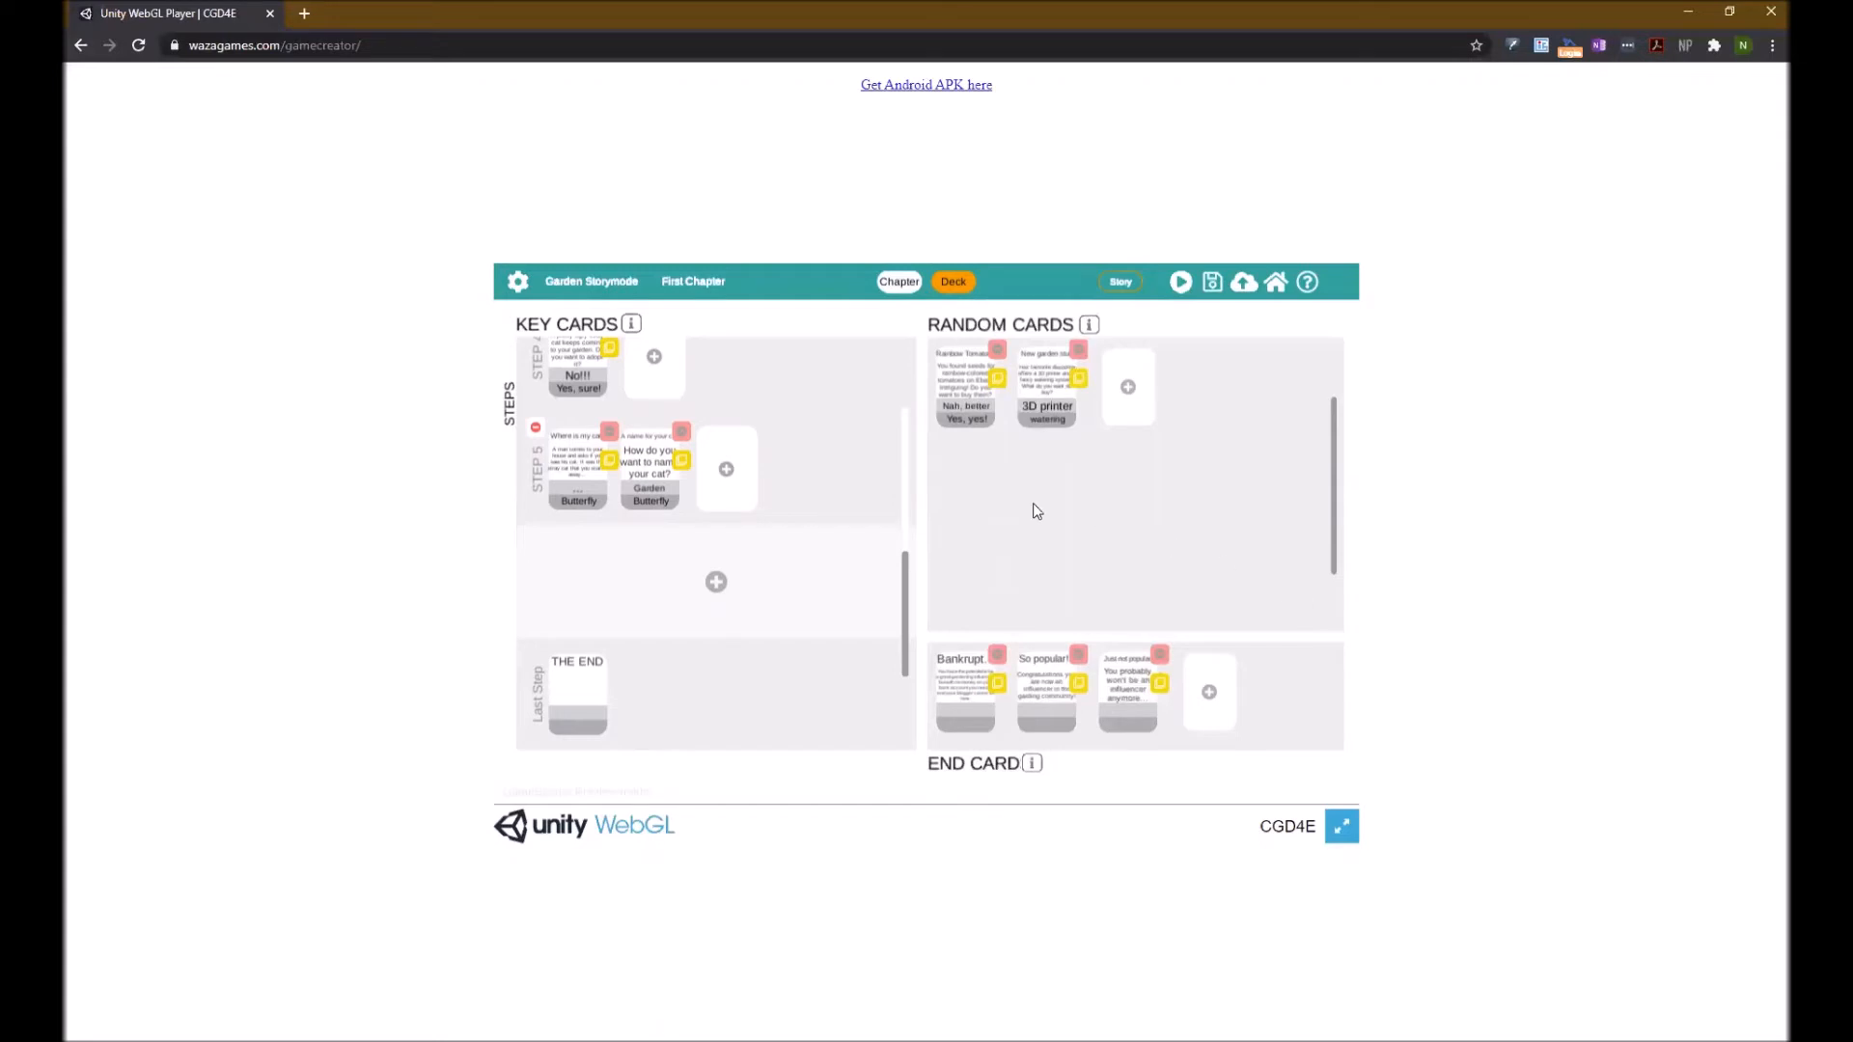
left_click_drag(905, 627, 807, 483)
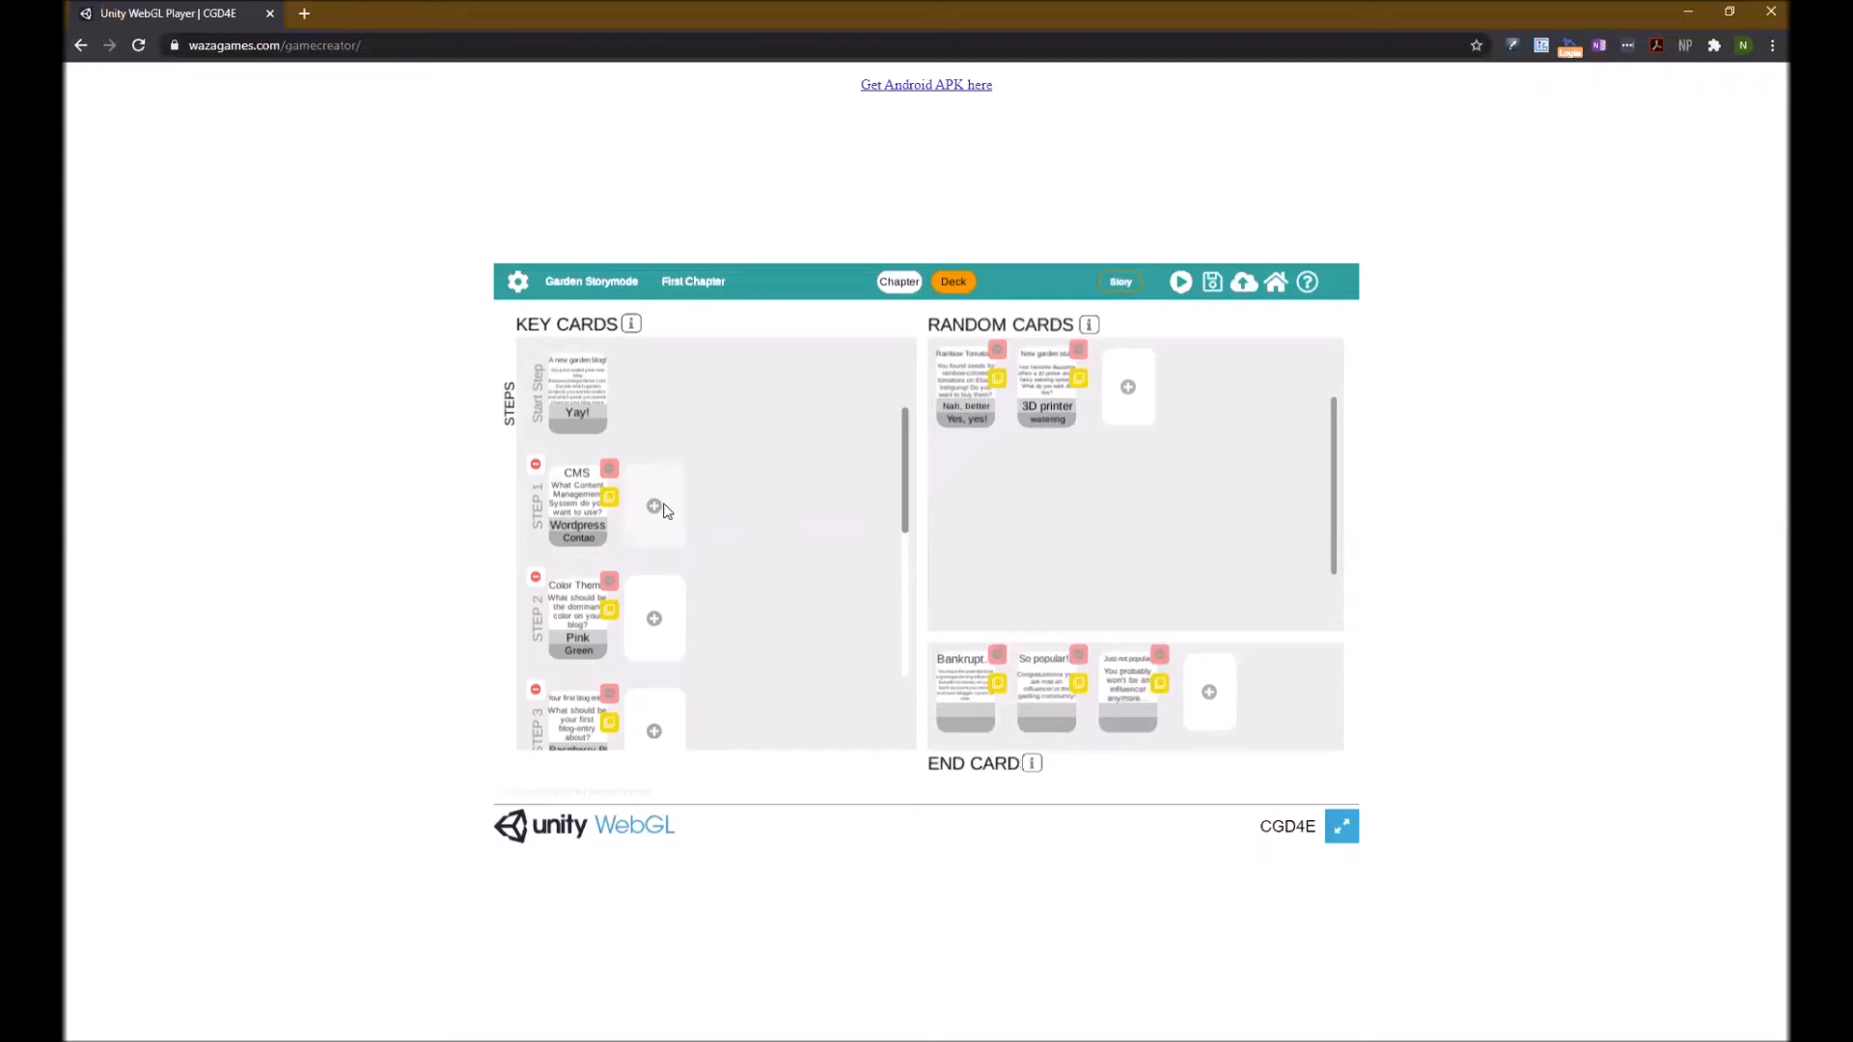
scroll(821, 536, "down", 5)
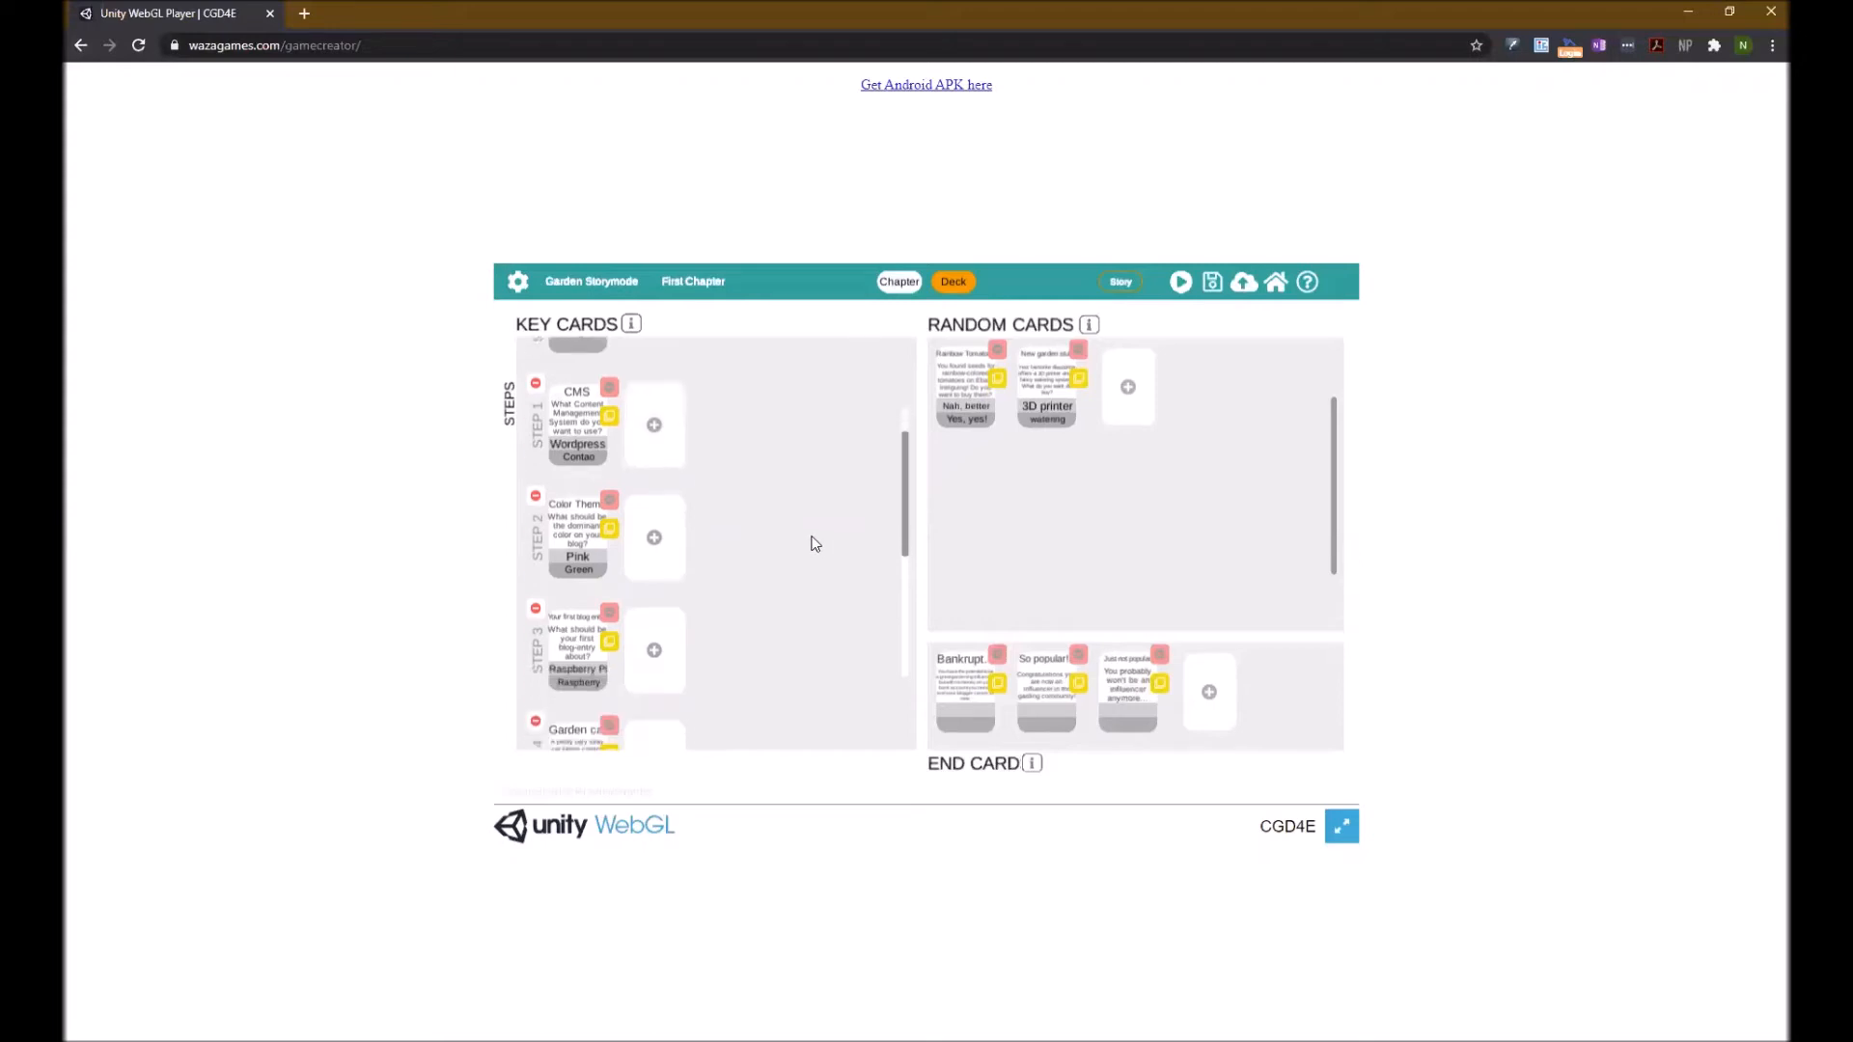
scroll(815, 541, "down", 2)
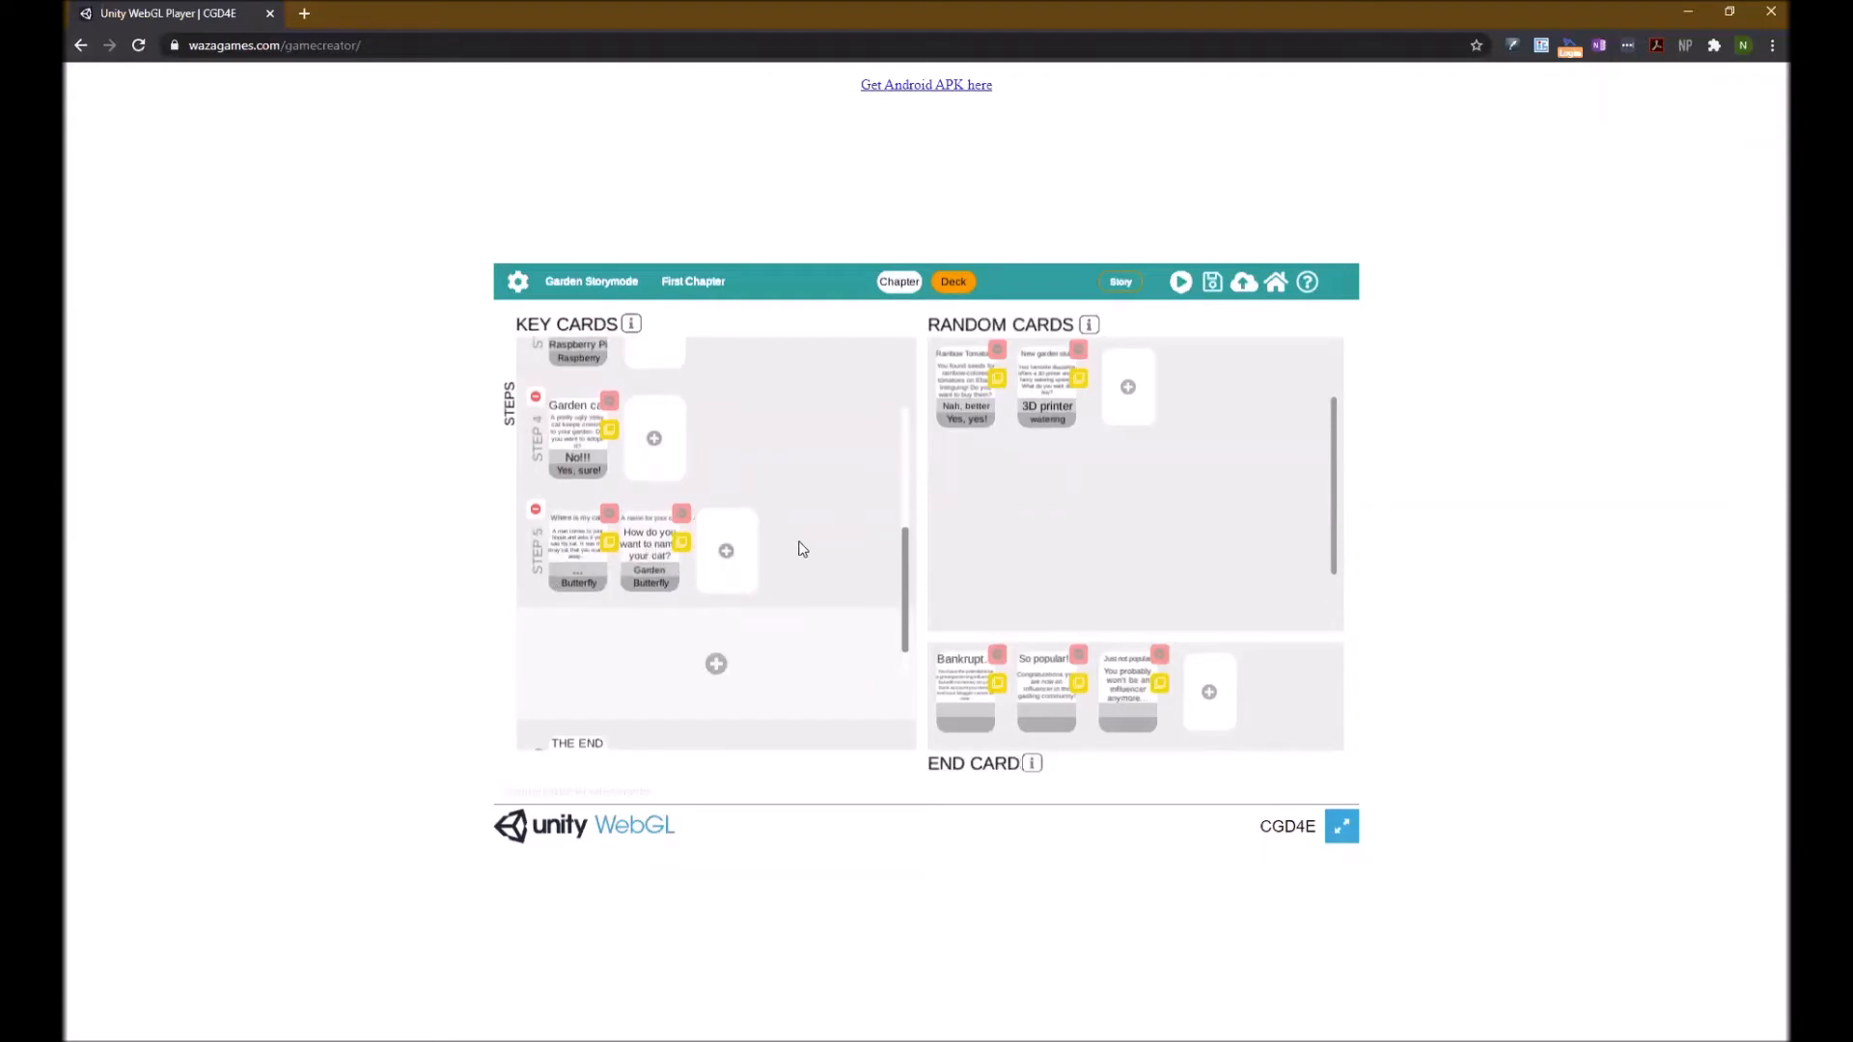
scroll(798, 542, "up", 1)
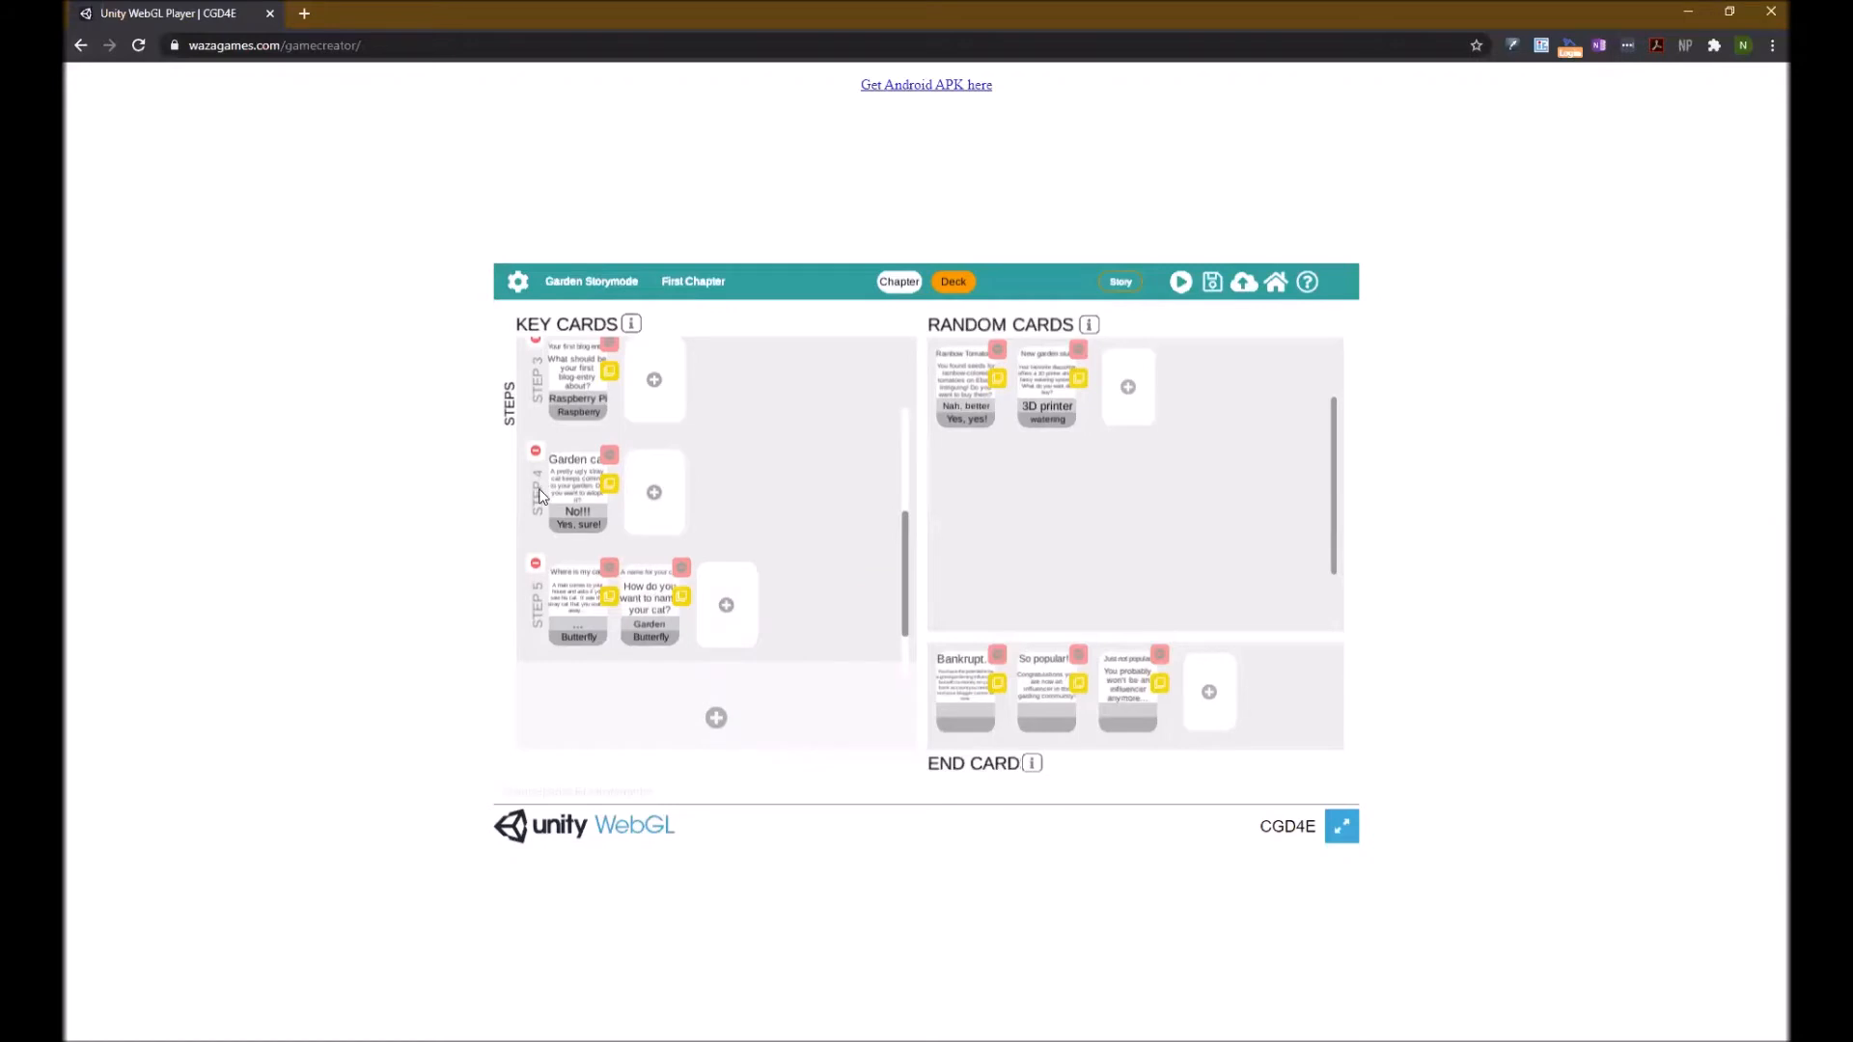
Inspect the texts, conditions and swipe effects of the Garden cat card in Step 4 and the two cat cards in Step 5.
left_click(592, 481)
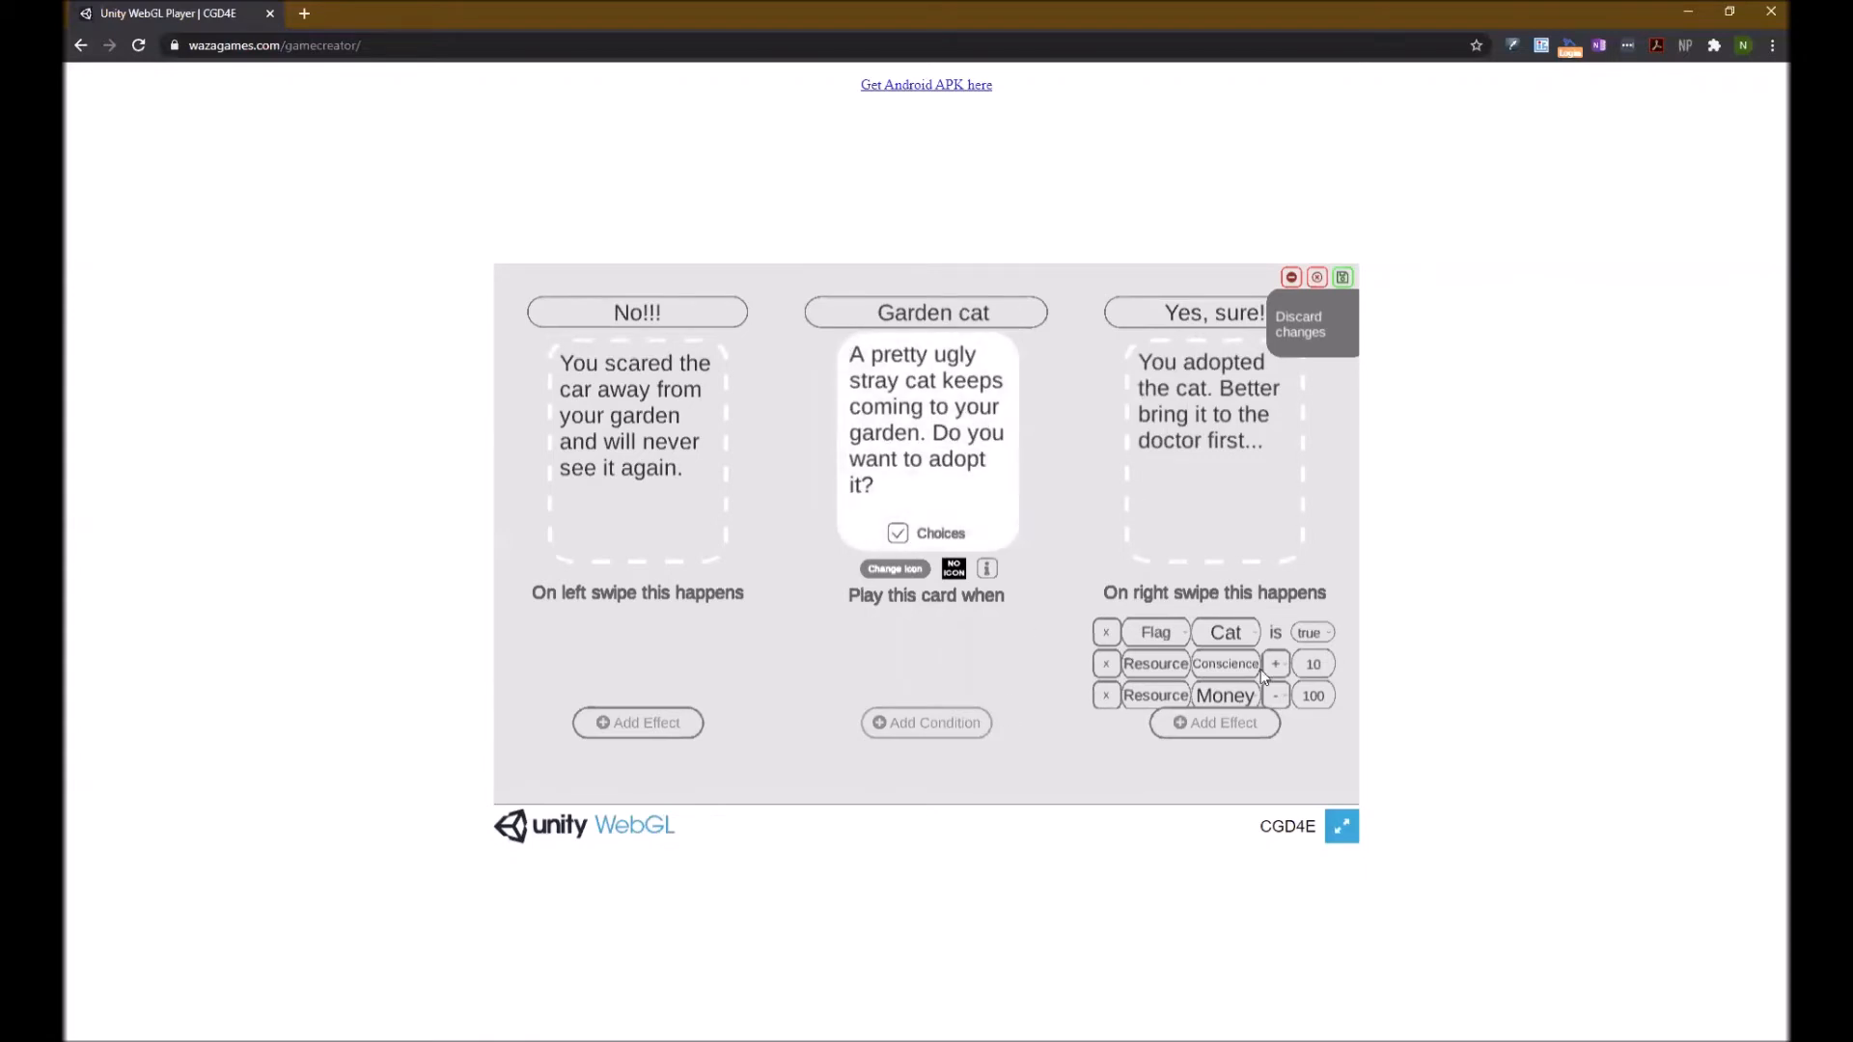
left_click(1343, 279)
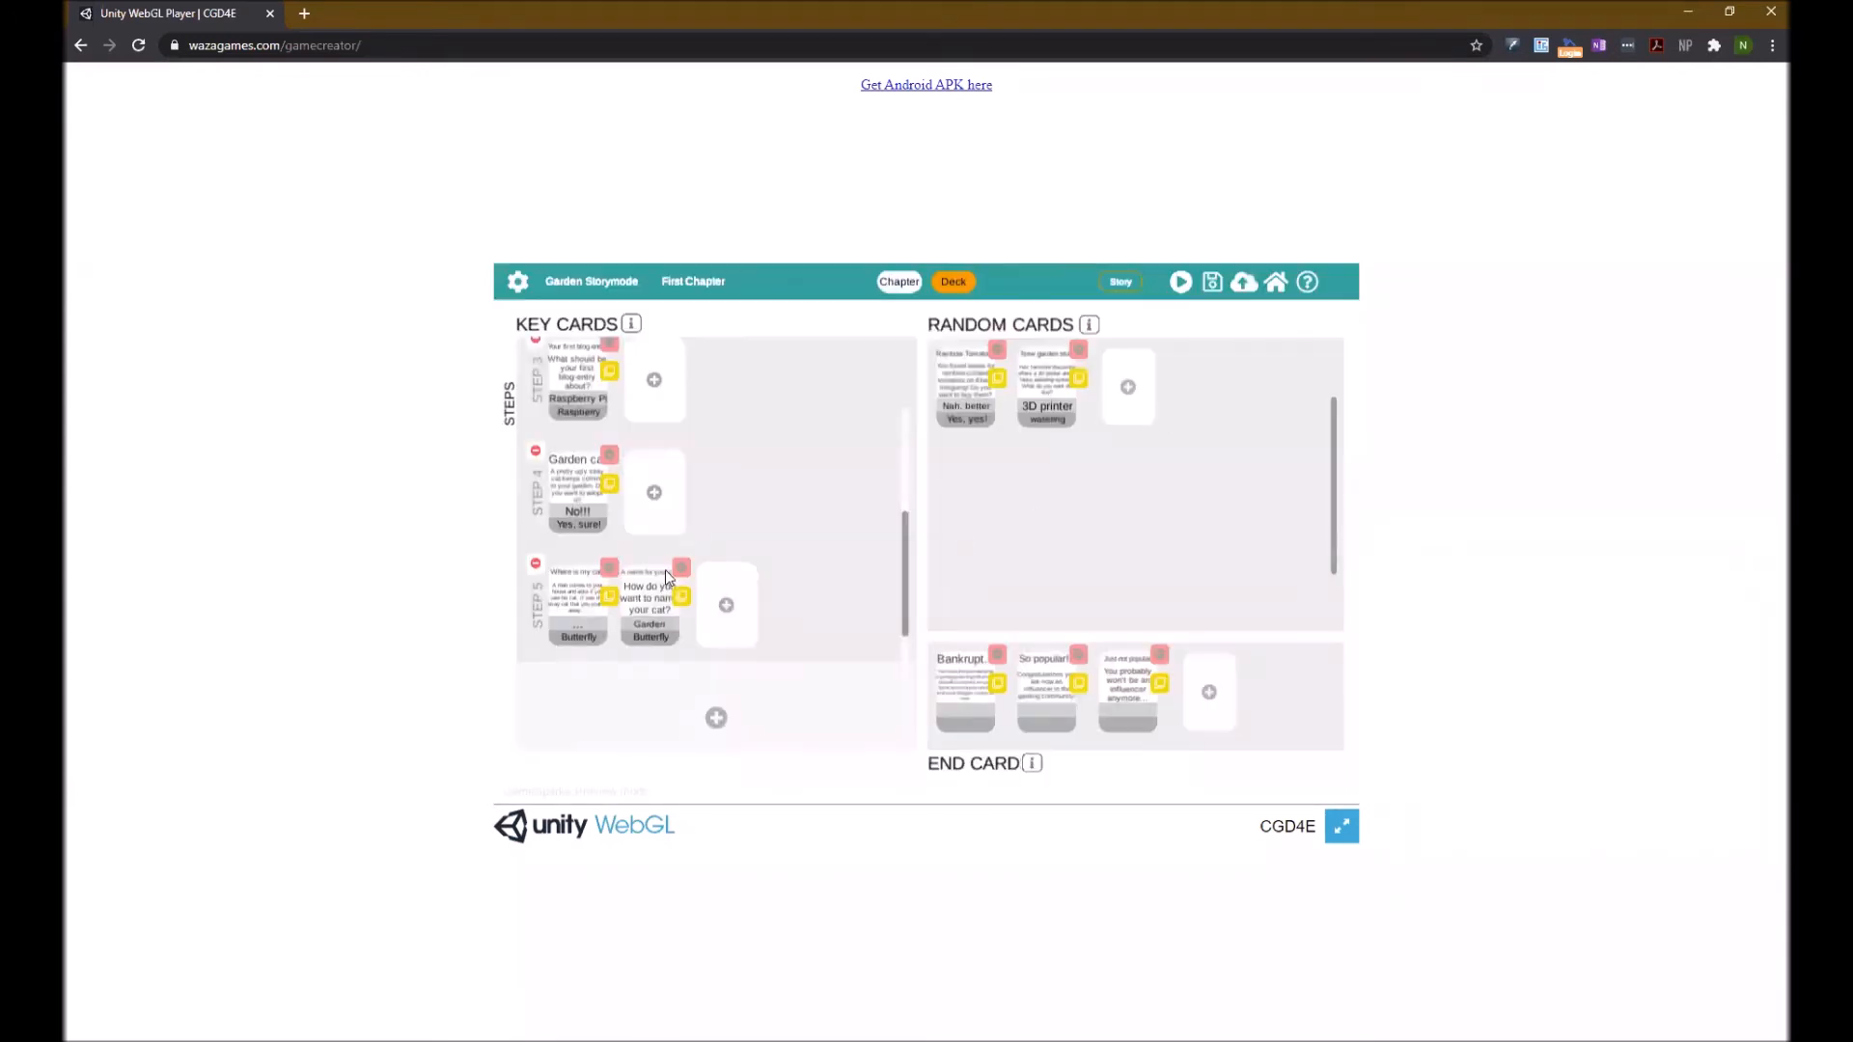
left_click(571, 588)
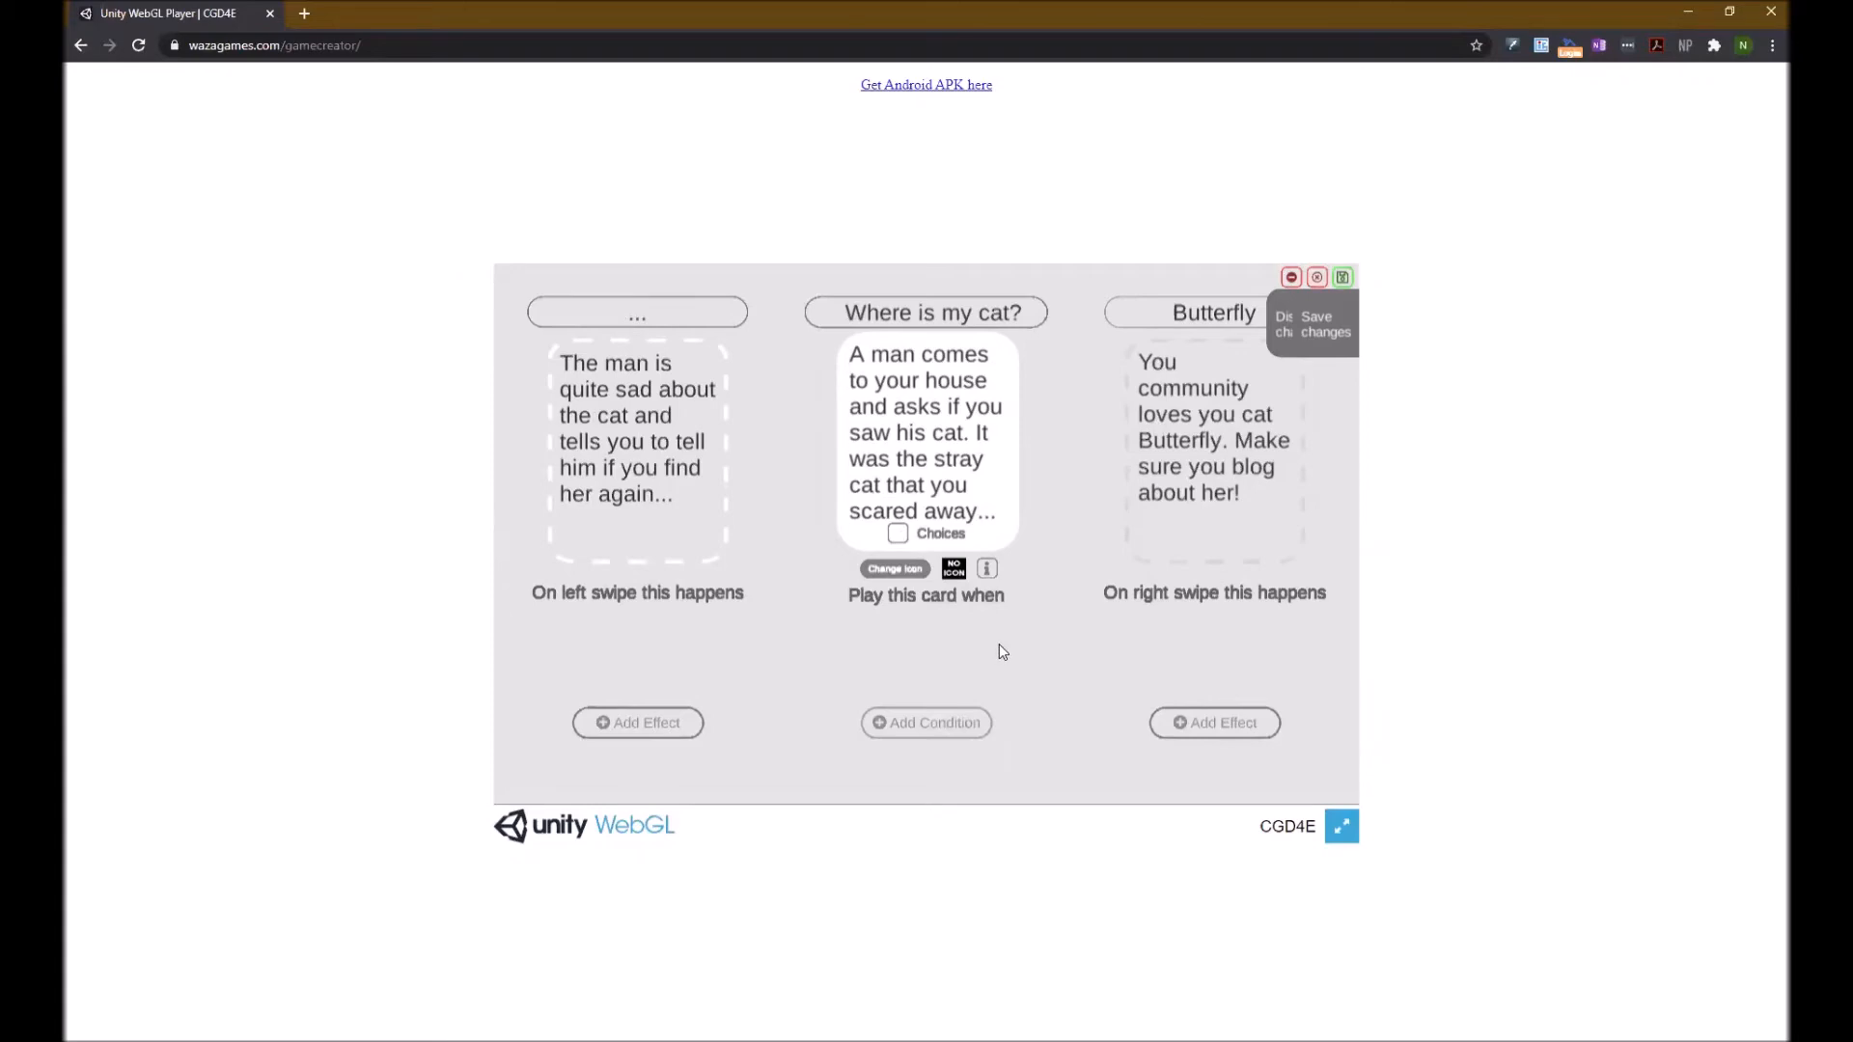
left_click(1317, 277)
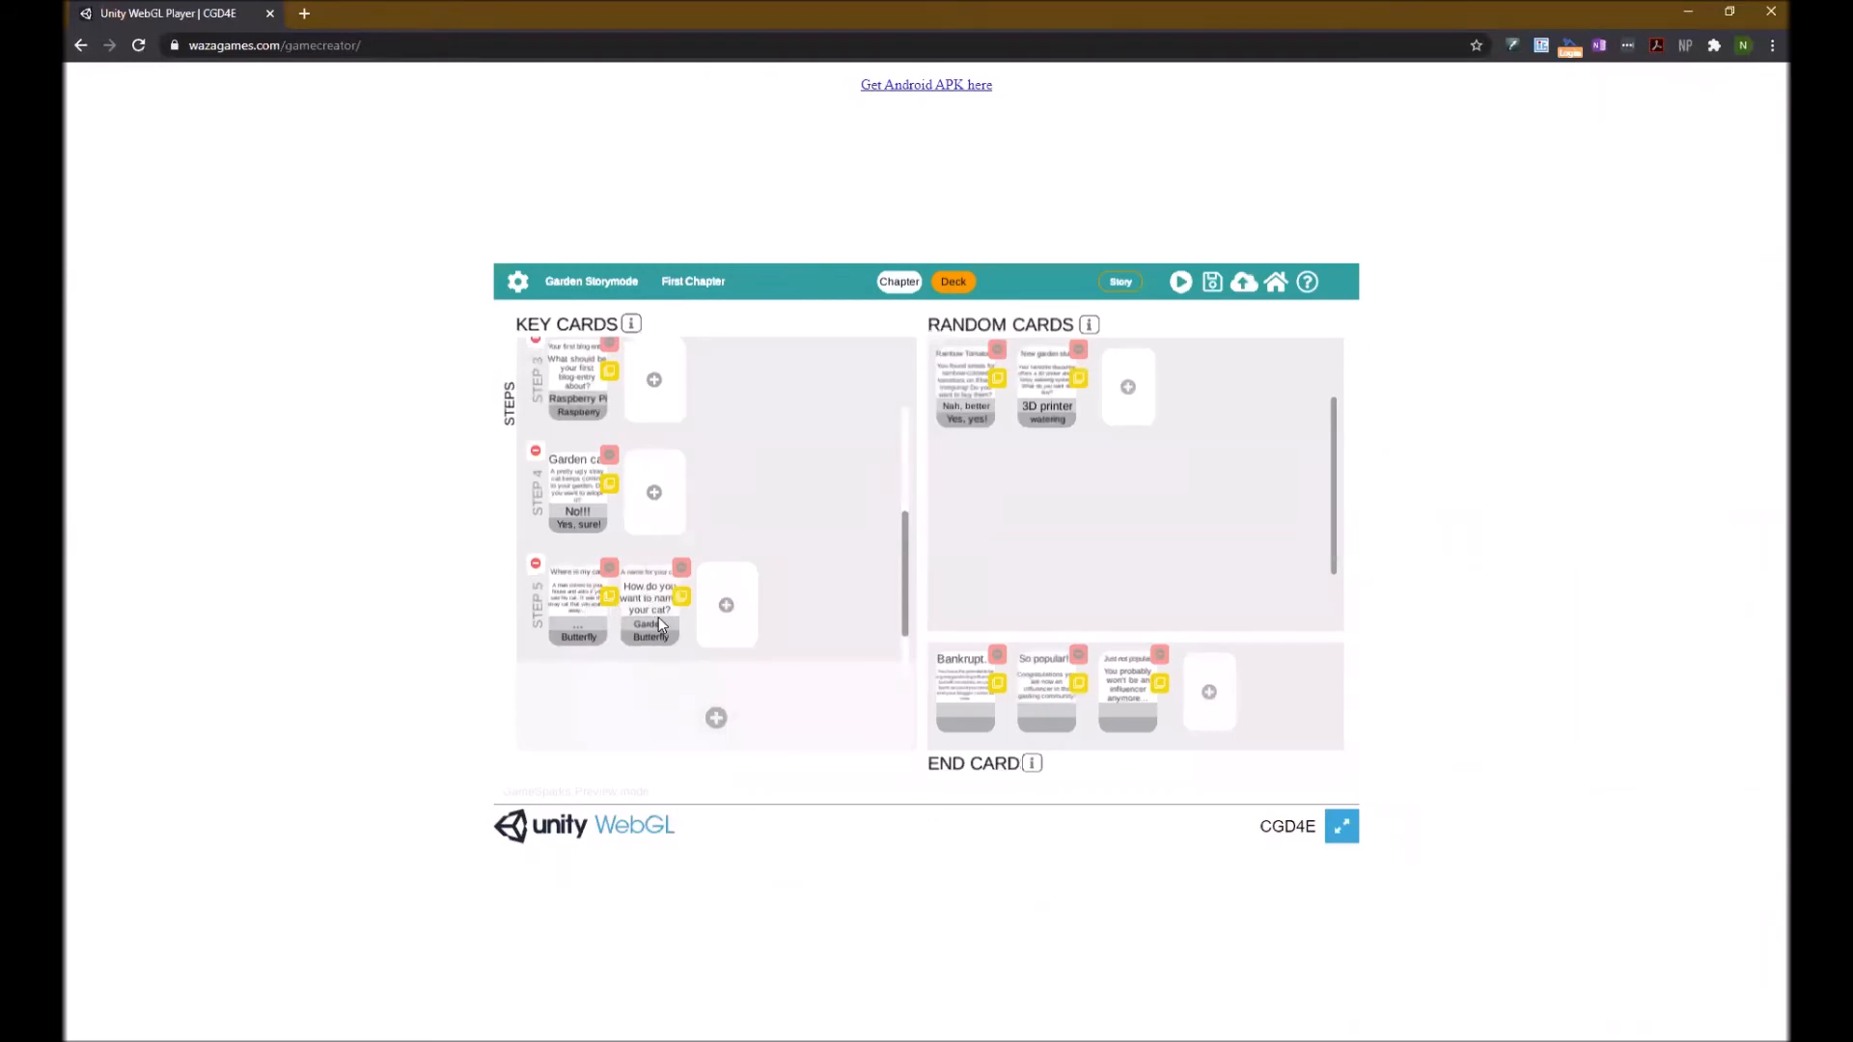
left_click(635, 601)
Save the Garden Storymode game, start a test play and swipe past the opening card.
left_click(1180, 282)
left_click(897, 570)
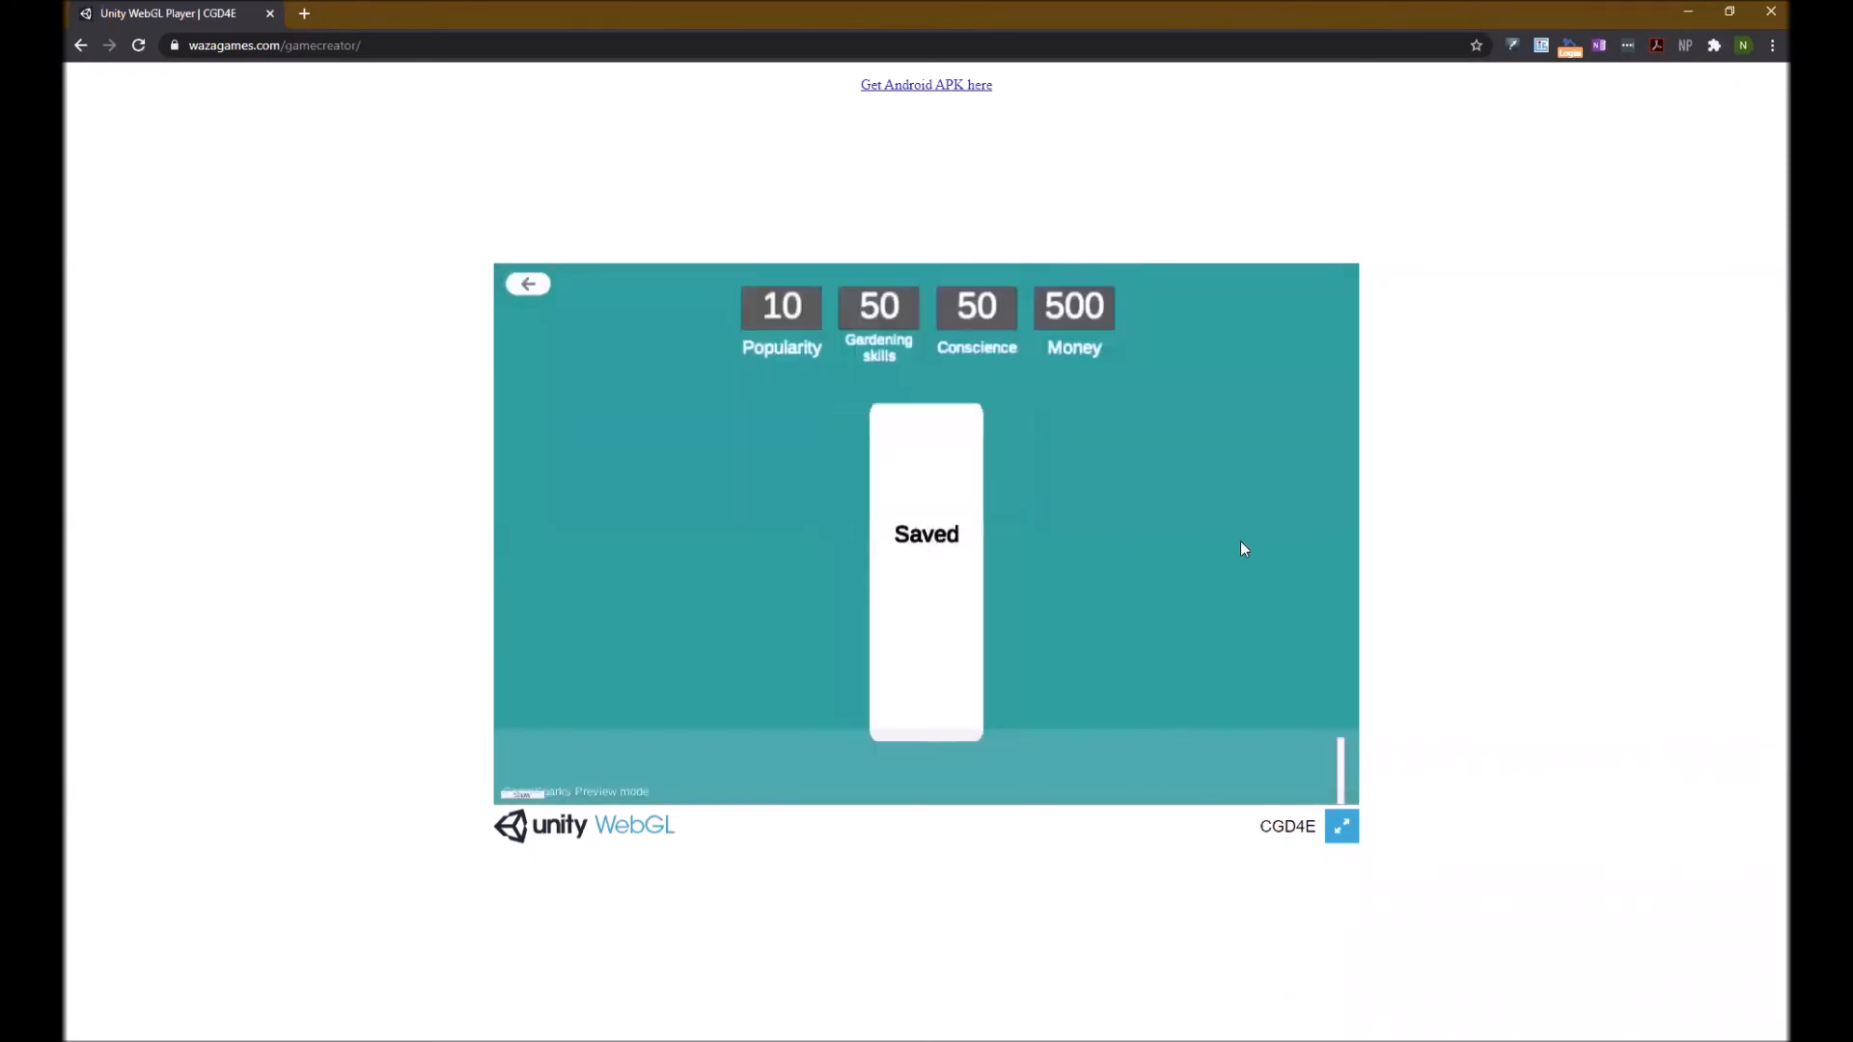
left_click_drag(869, 517, 1167, 548)
left_click_drag(970, 536, 1162, 627)
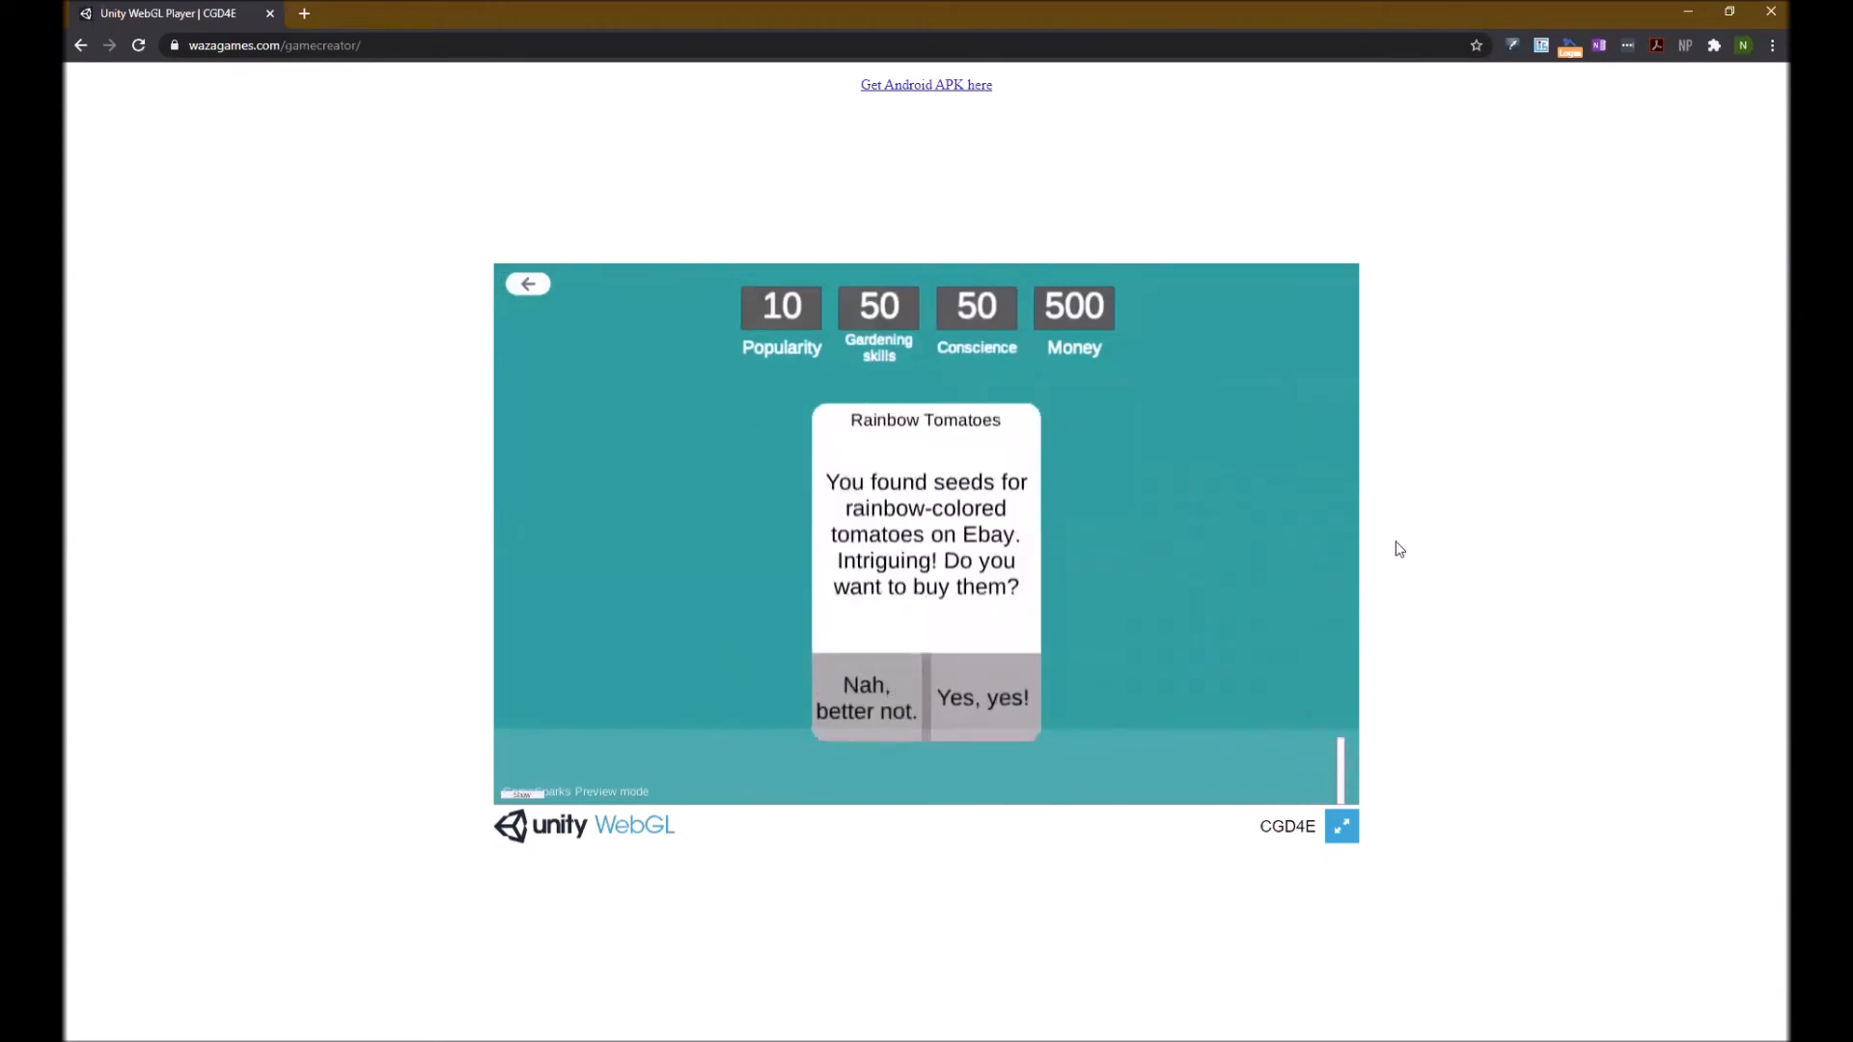
Play through the random cards with right swipes, choosing "Yes, yes!" for the Rainbow Tomatoes.
left_click_drag(913, 537, 1177, 541)
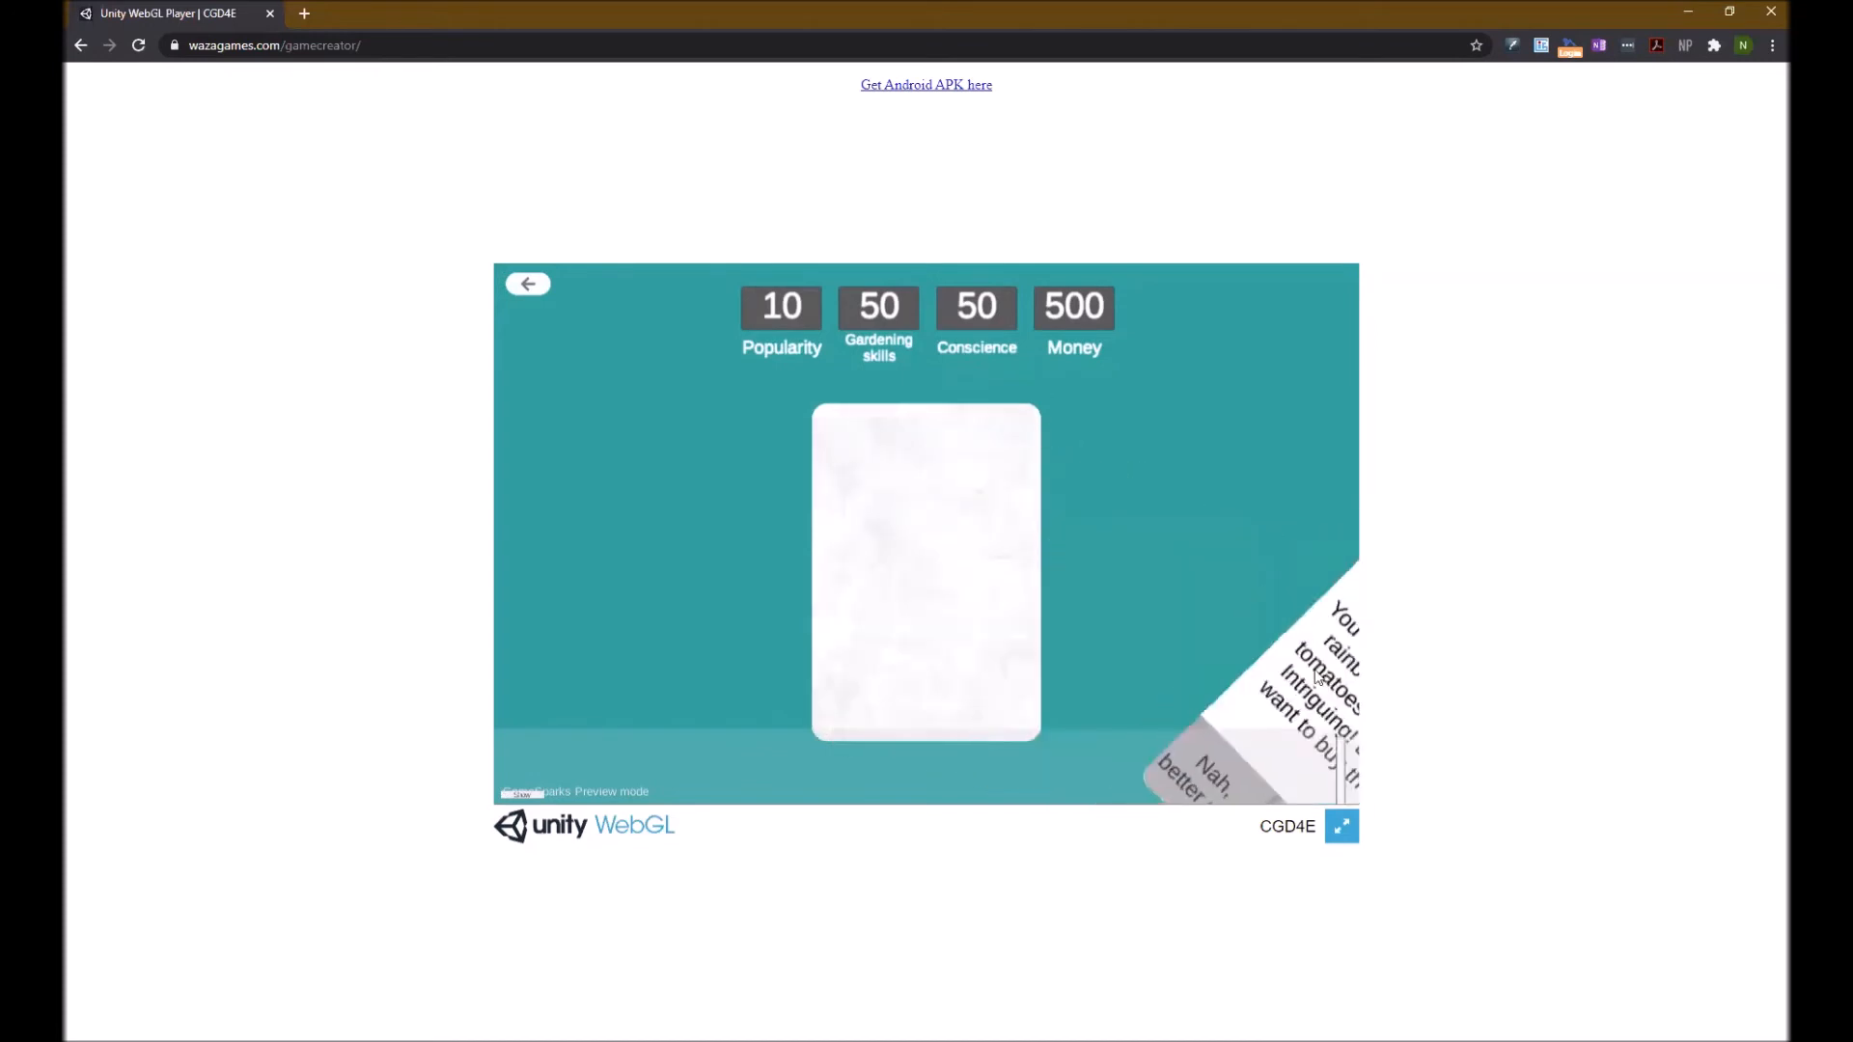
left_click_drag(862, 526, 1167, 641)
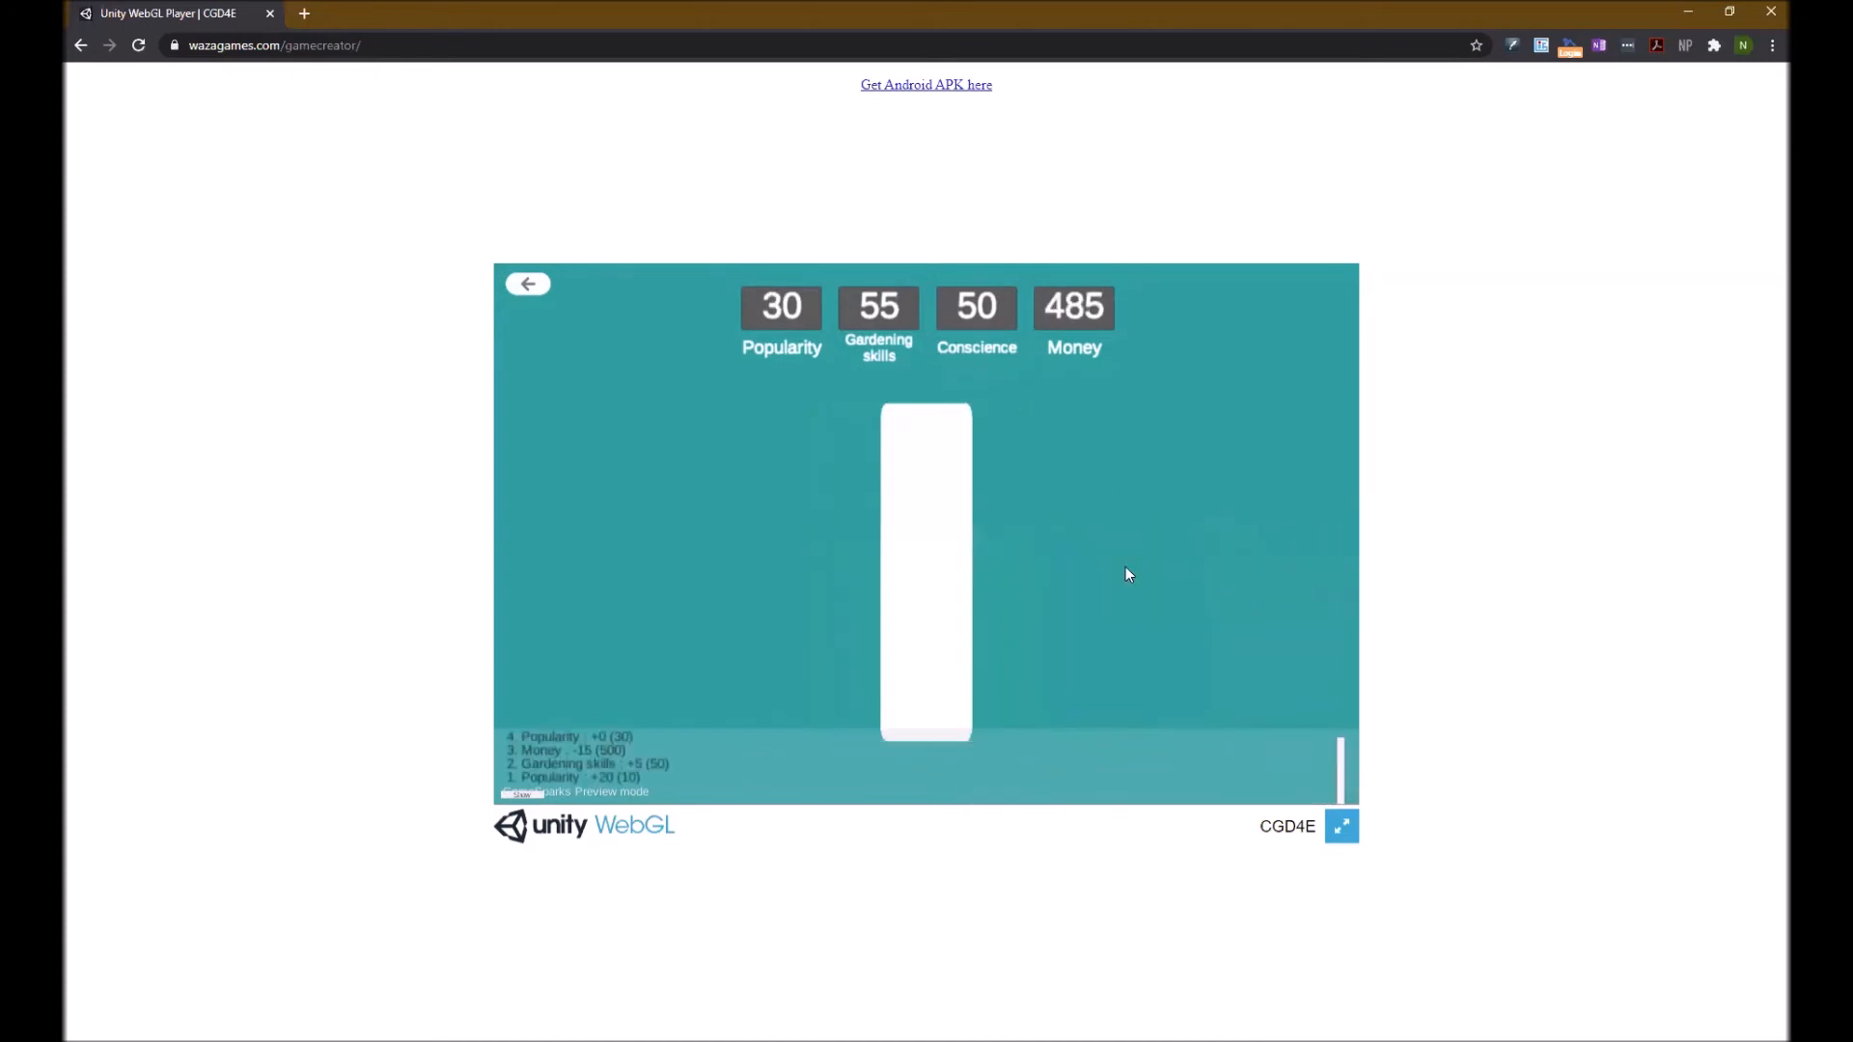
left_click_drag(903, 521, 1187, 586)
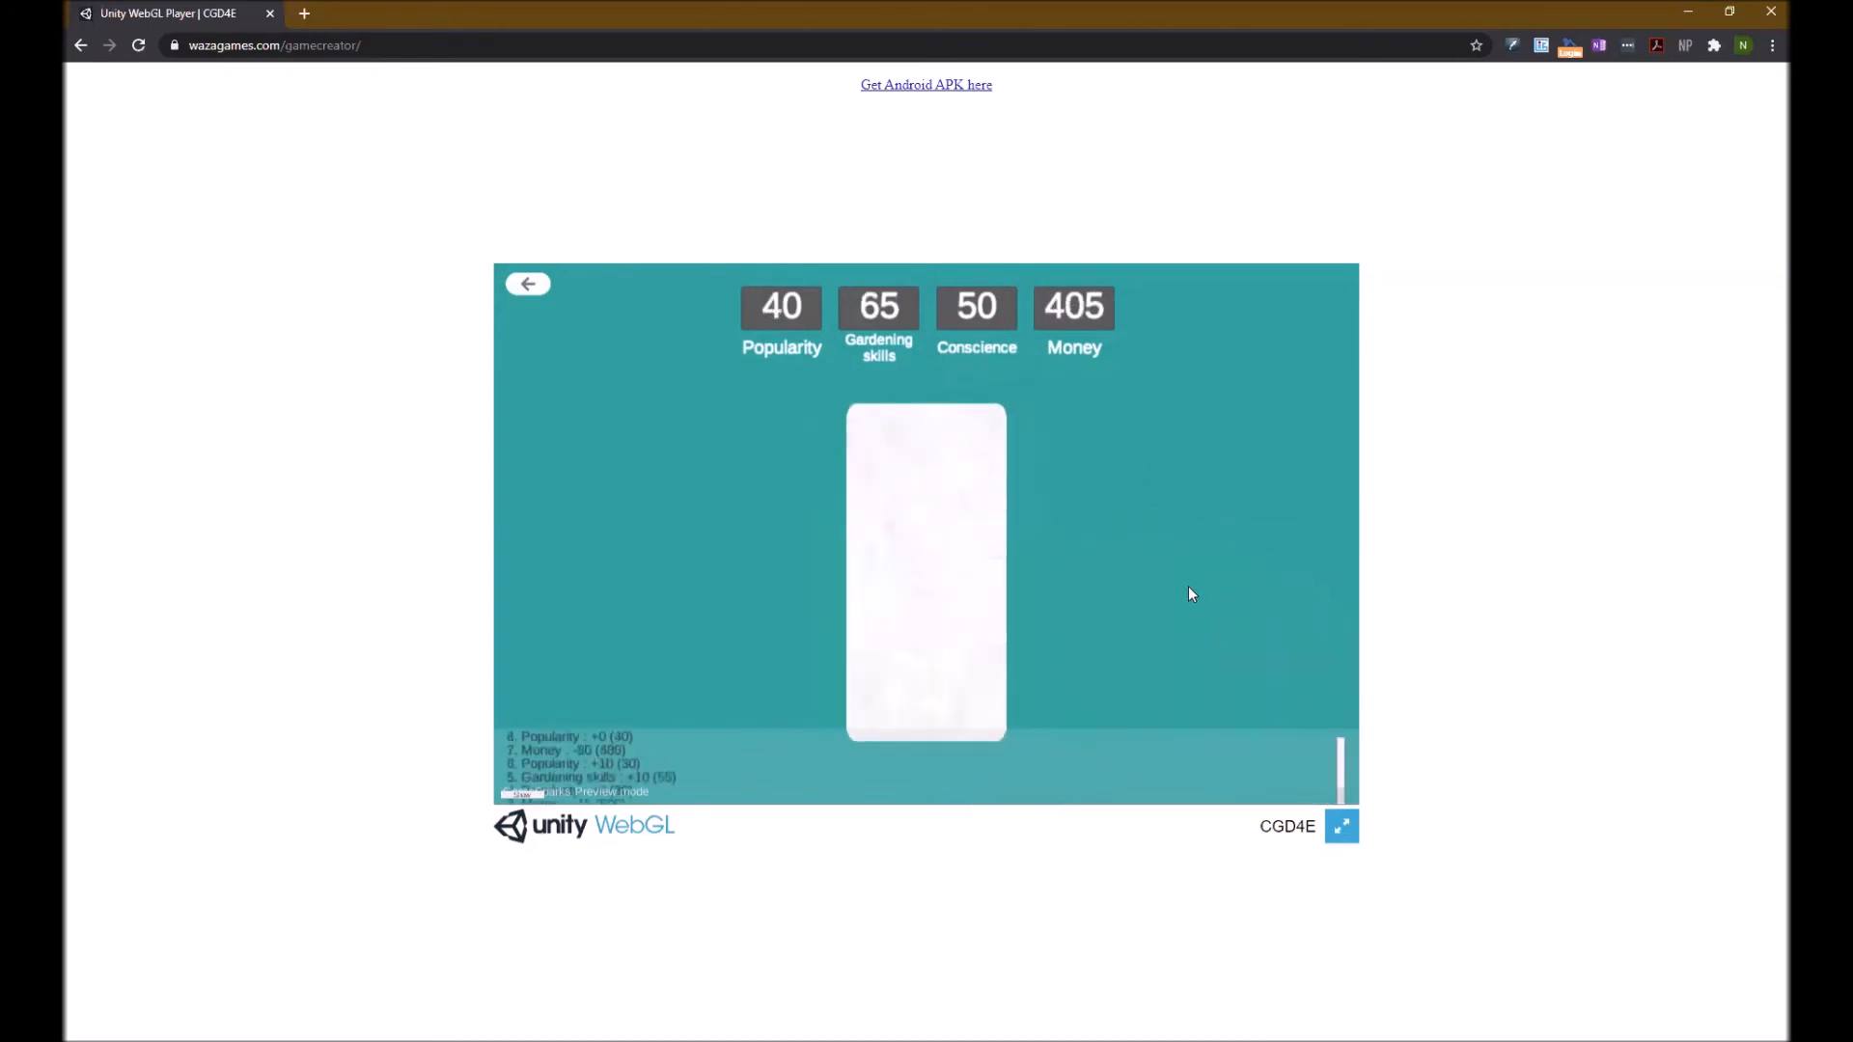
left_click_drag(874, 513, 1092, 584)
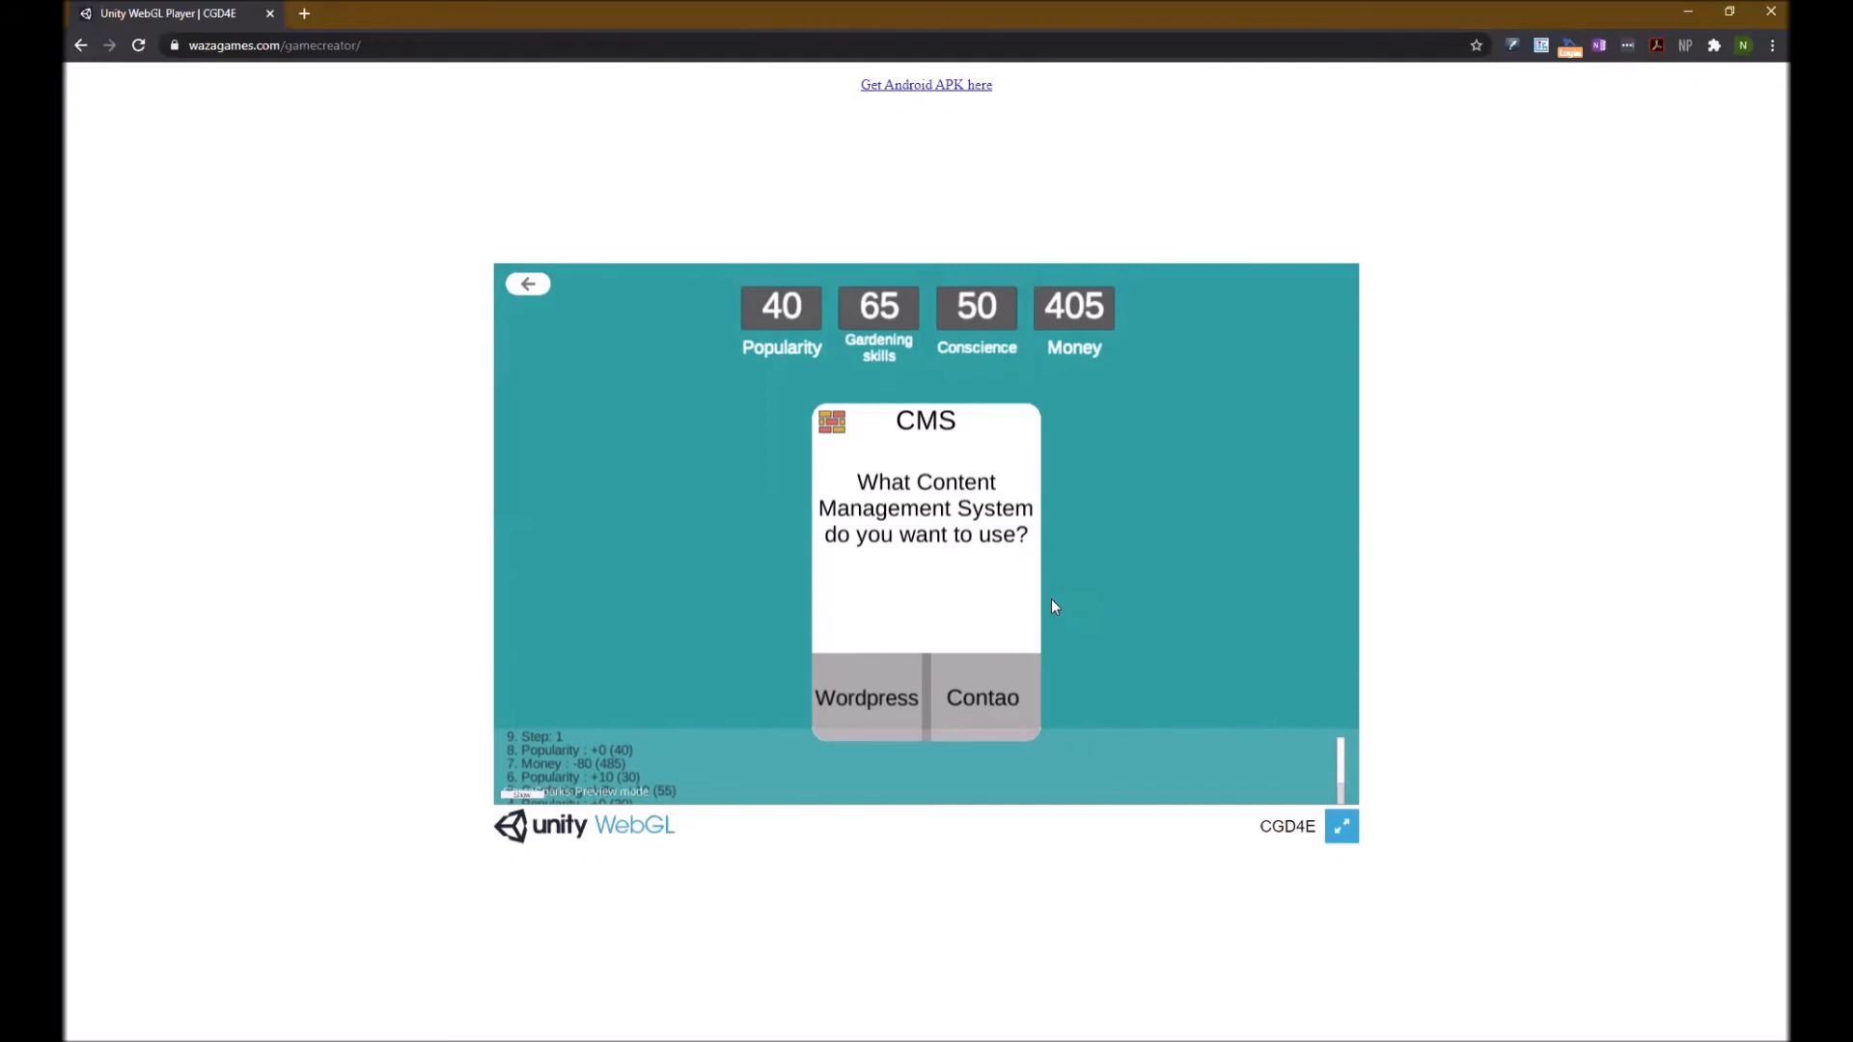
Play the first three key cards, choosing Wordpress as the CMS and Raspberry Pi for the first blog entry.
left_click_drag(984, 586, 784, 488)
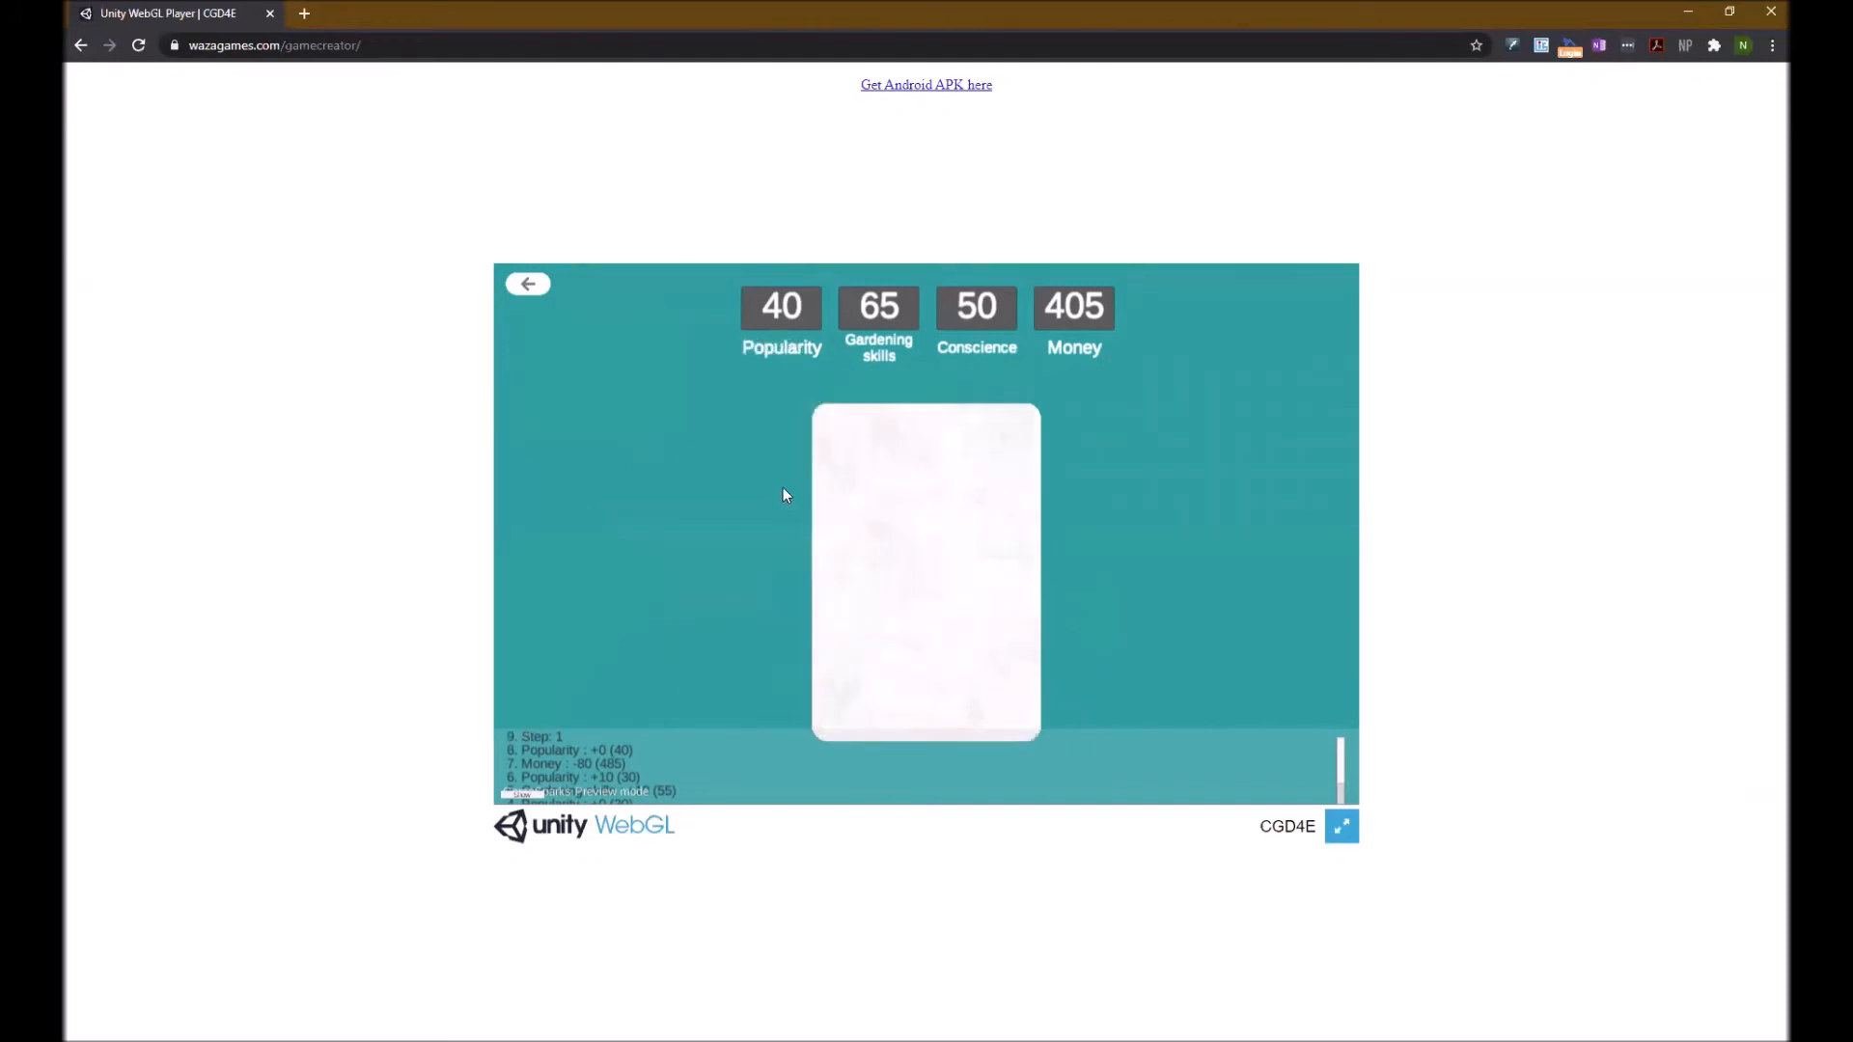
left_click_drag(982, 609, 897, 567)
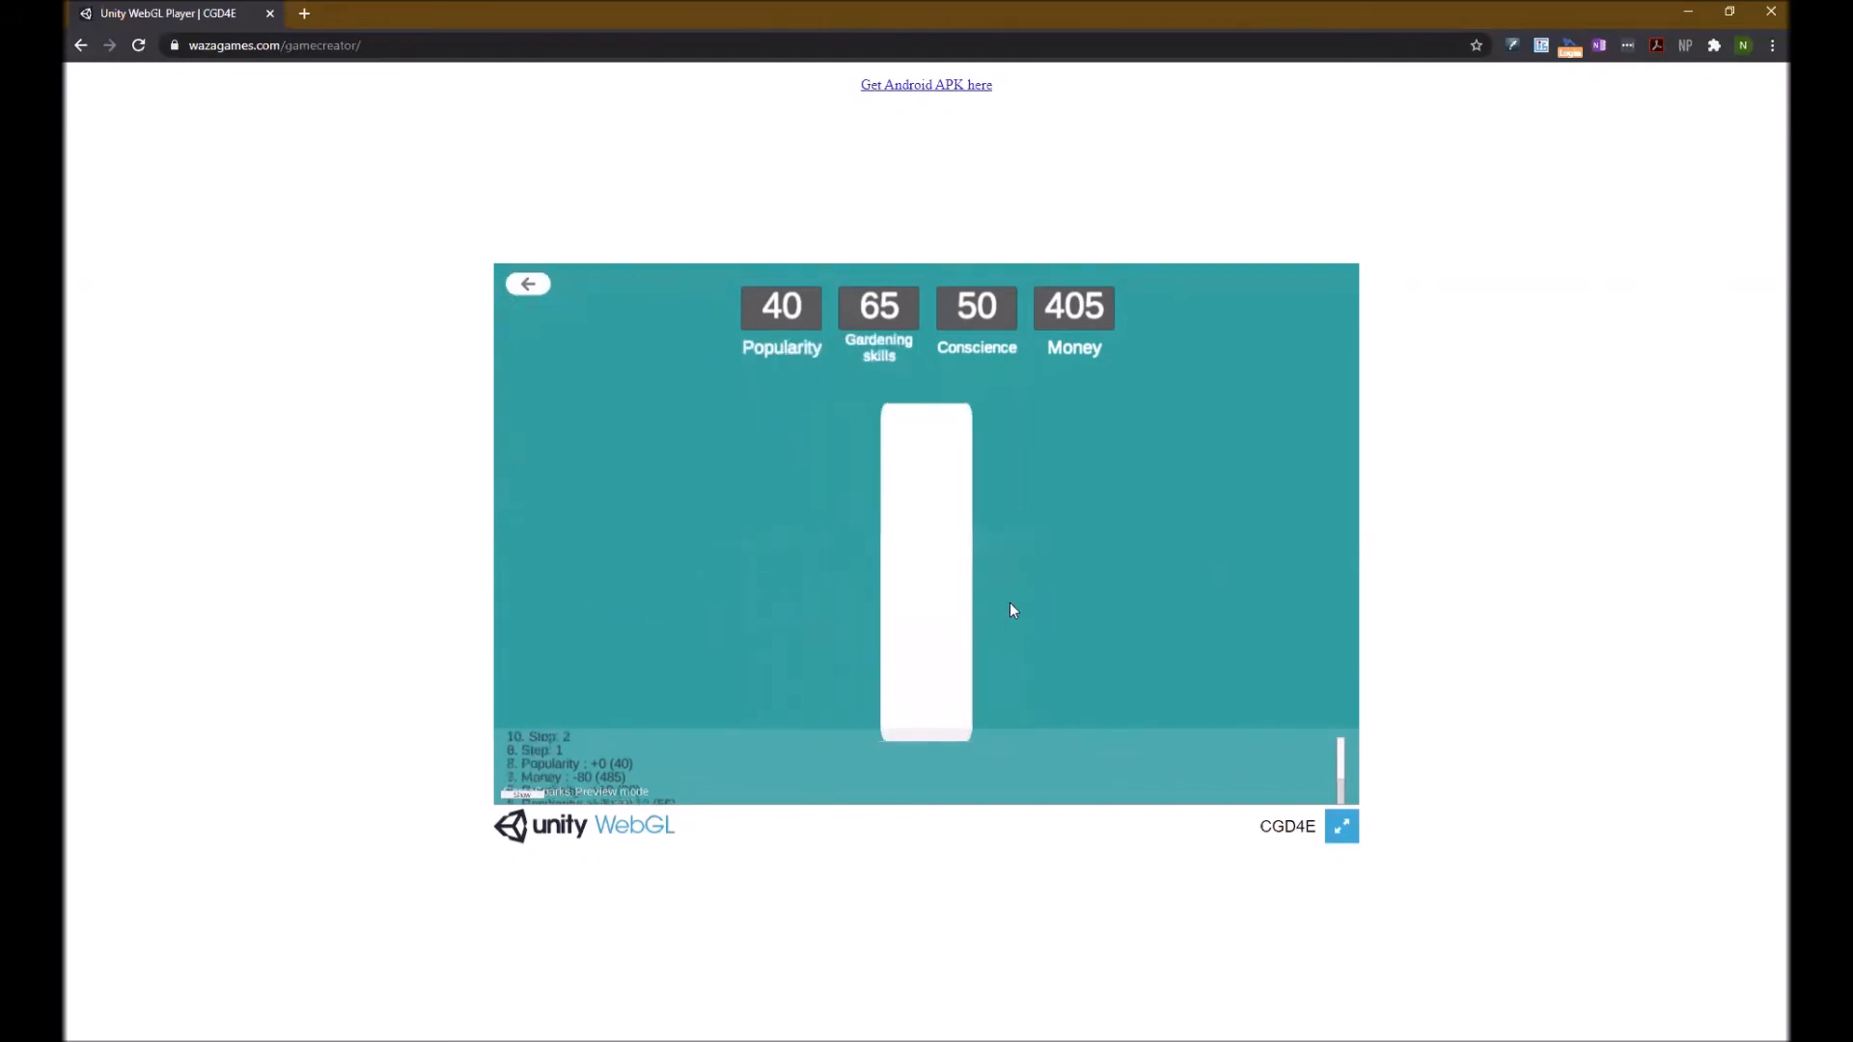
left_click_drag(952, 587, 1204, 681)
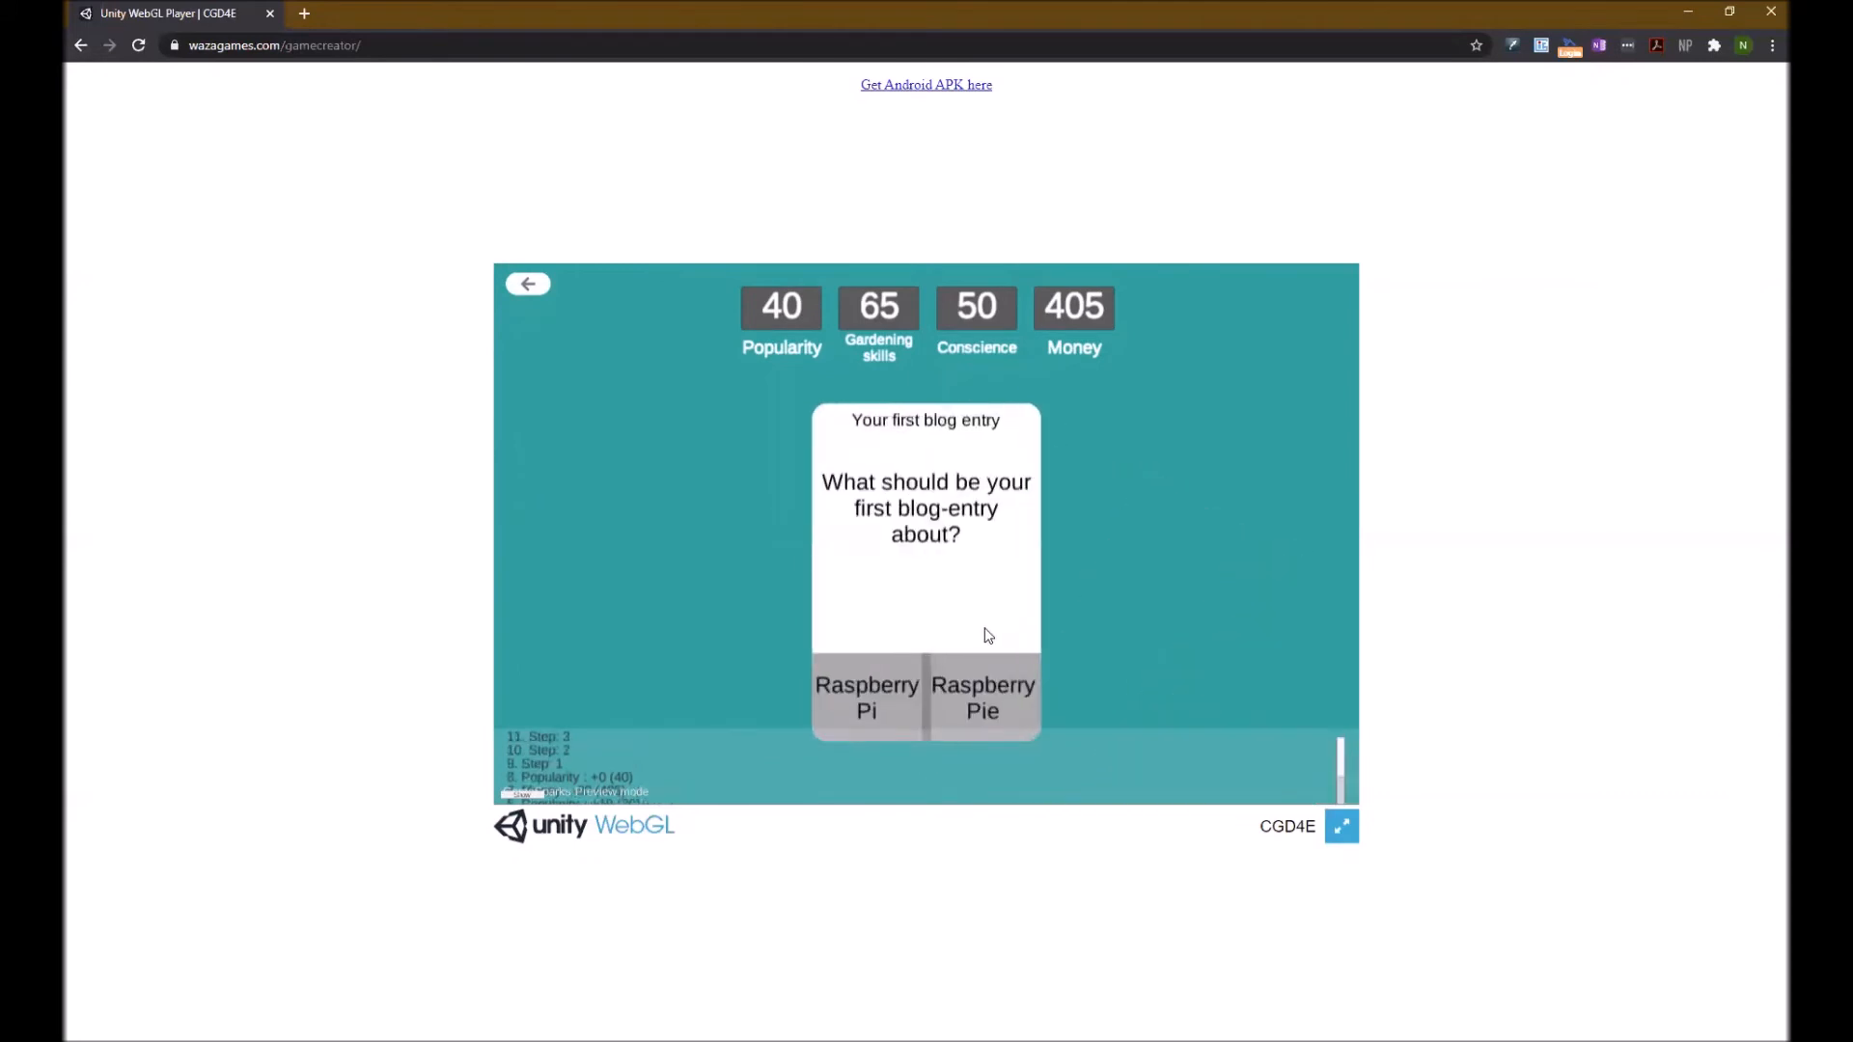
left_click_drag(980, 624, 720, 483)
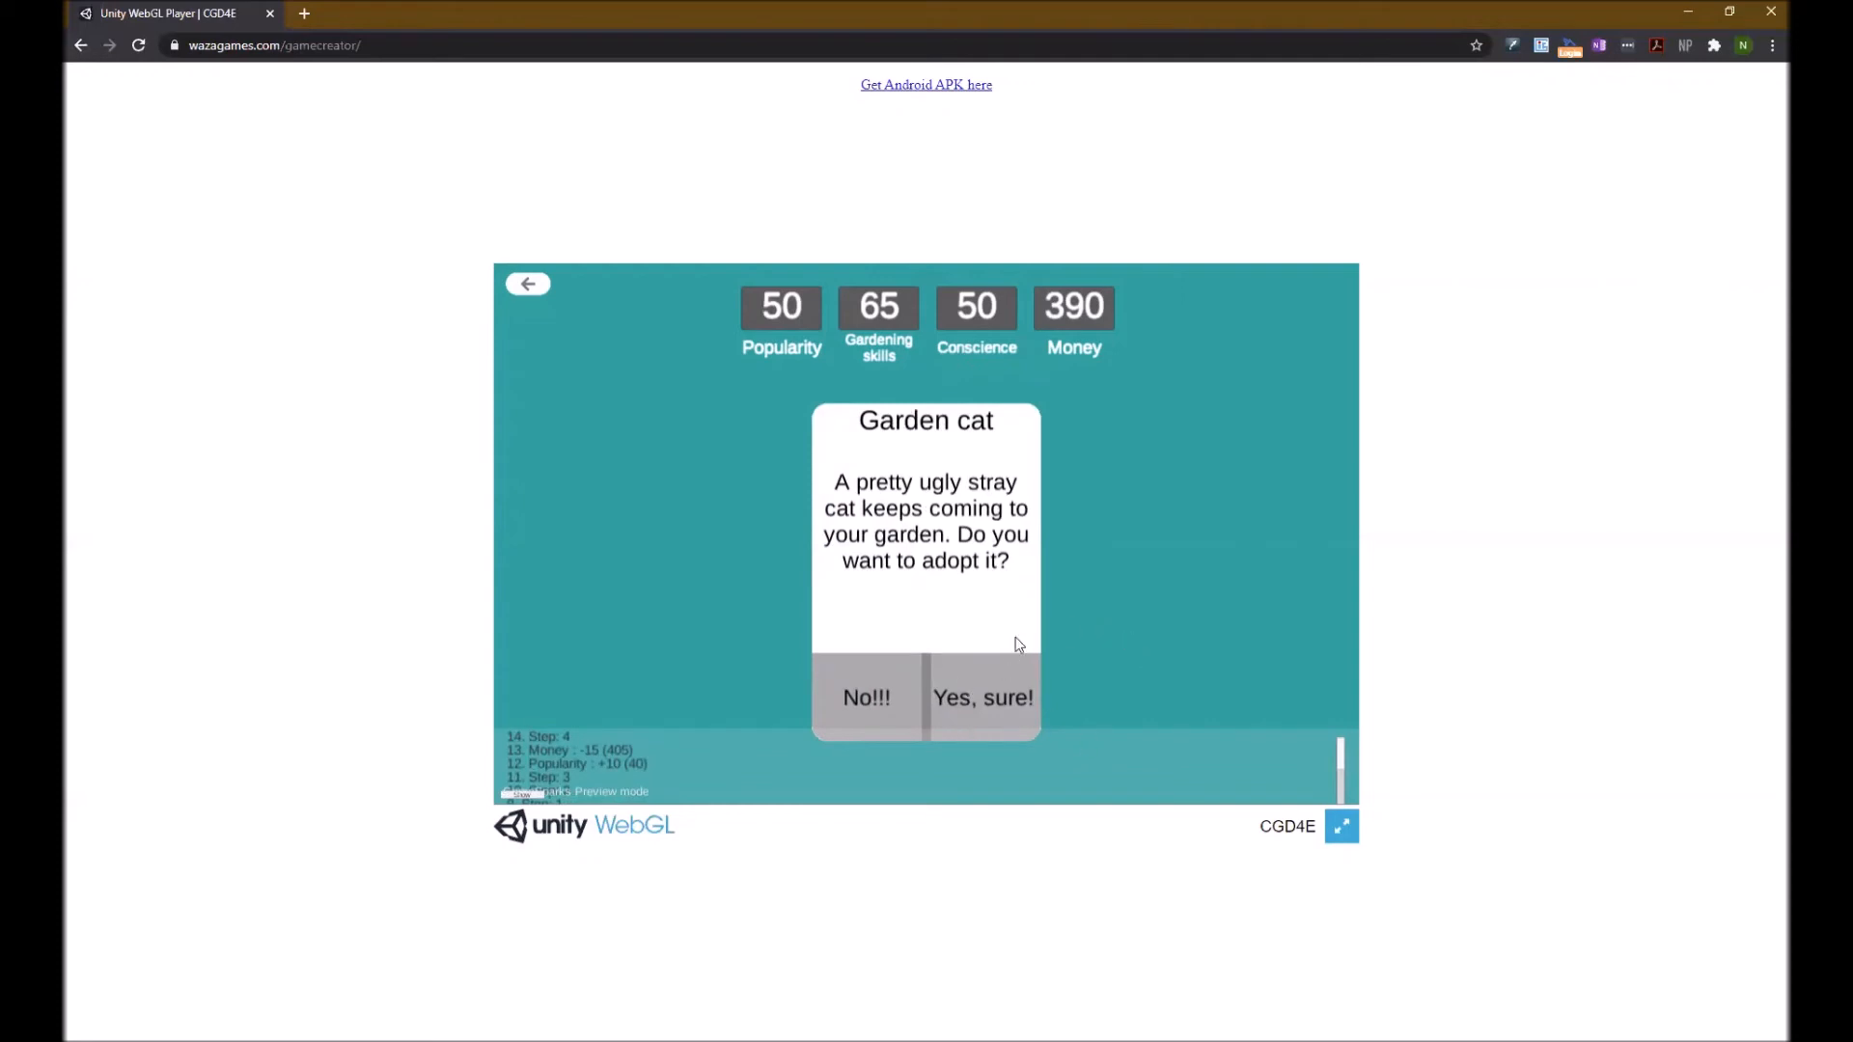
Adopt the stray garden cat with "Yes, sure!", name it Garden Gnome and swipe past THE END card to finish the test play.
left_click(1027, 736)
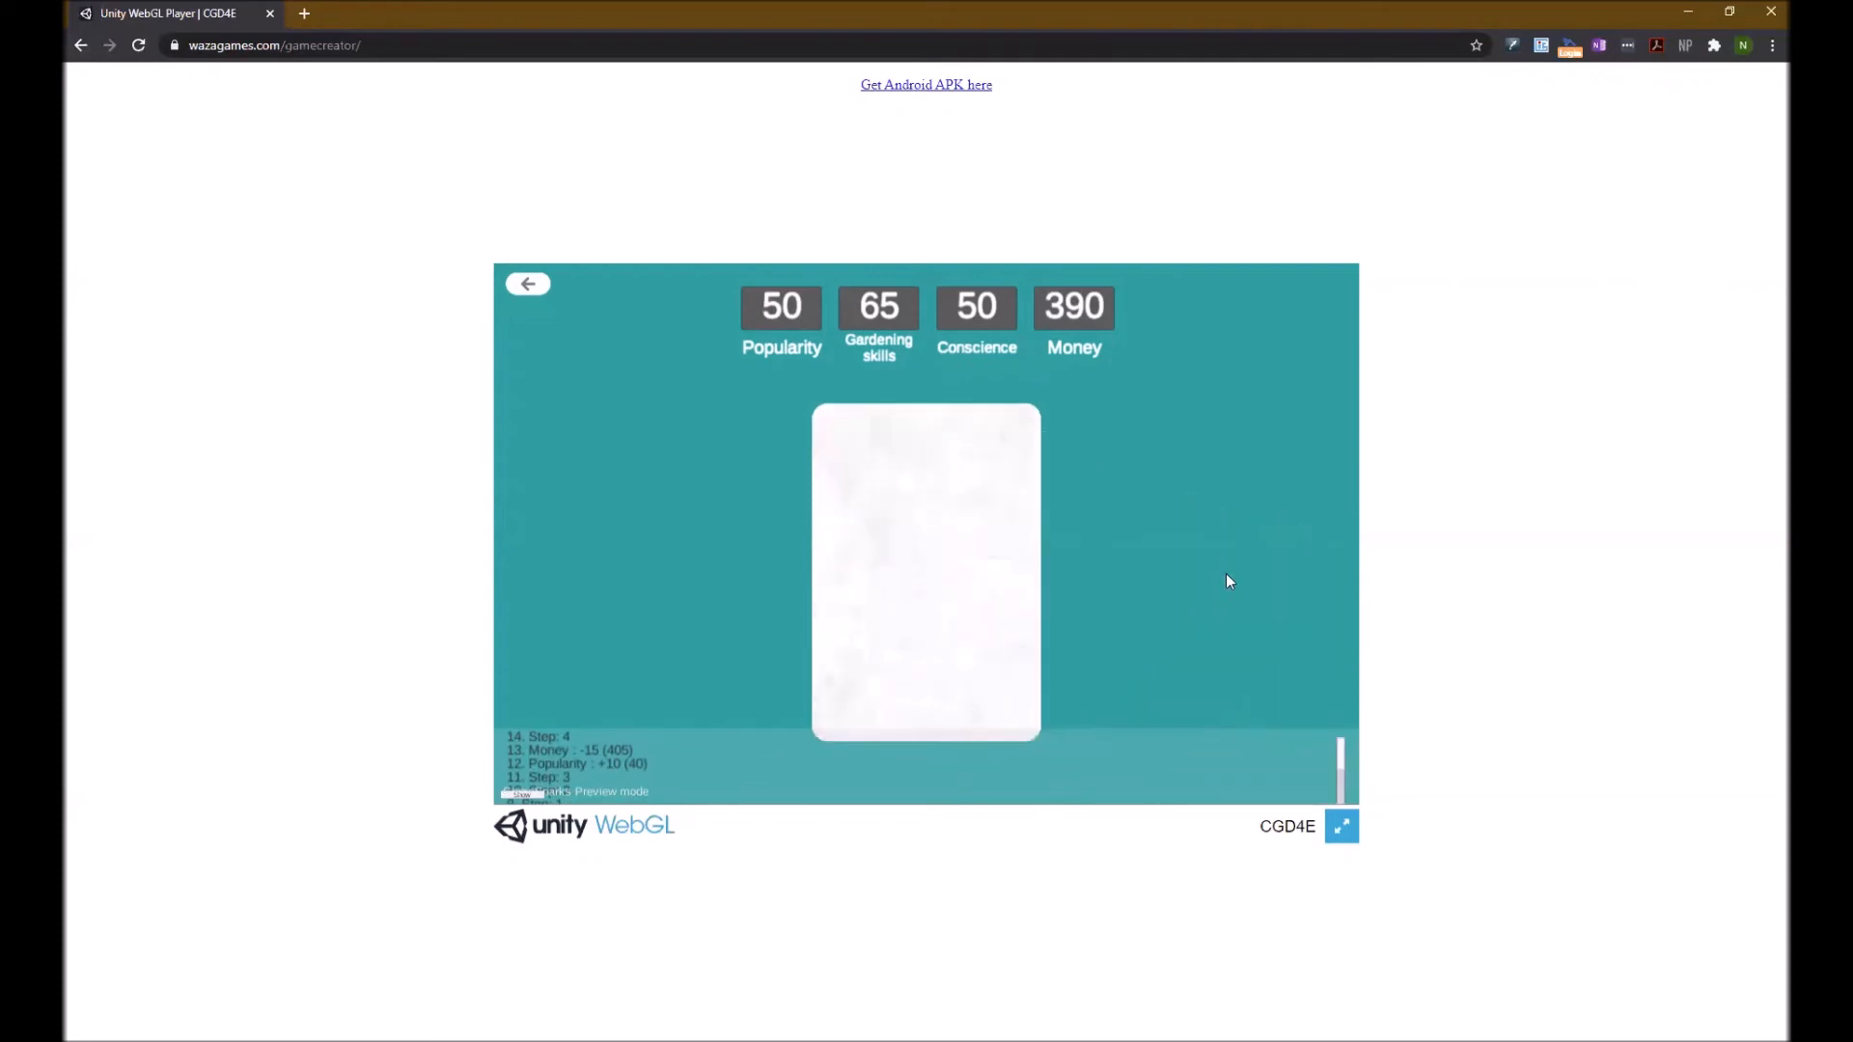
left_click_drag(916, 515, 1168, 643)
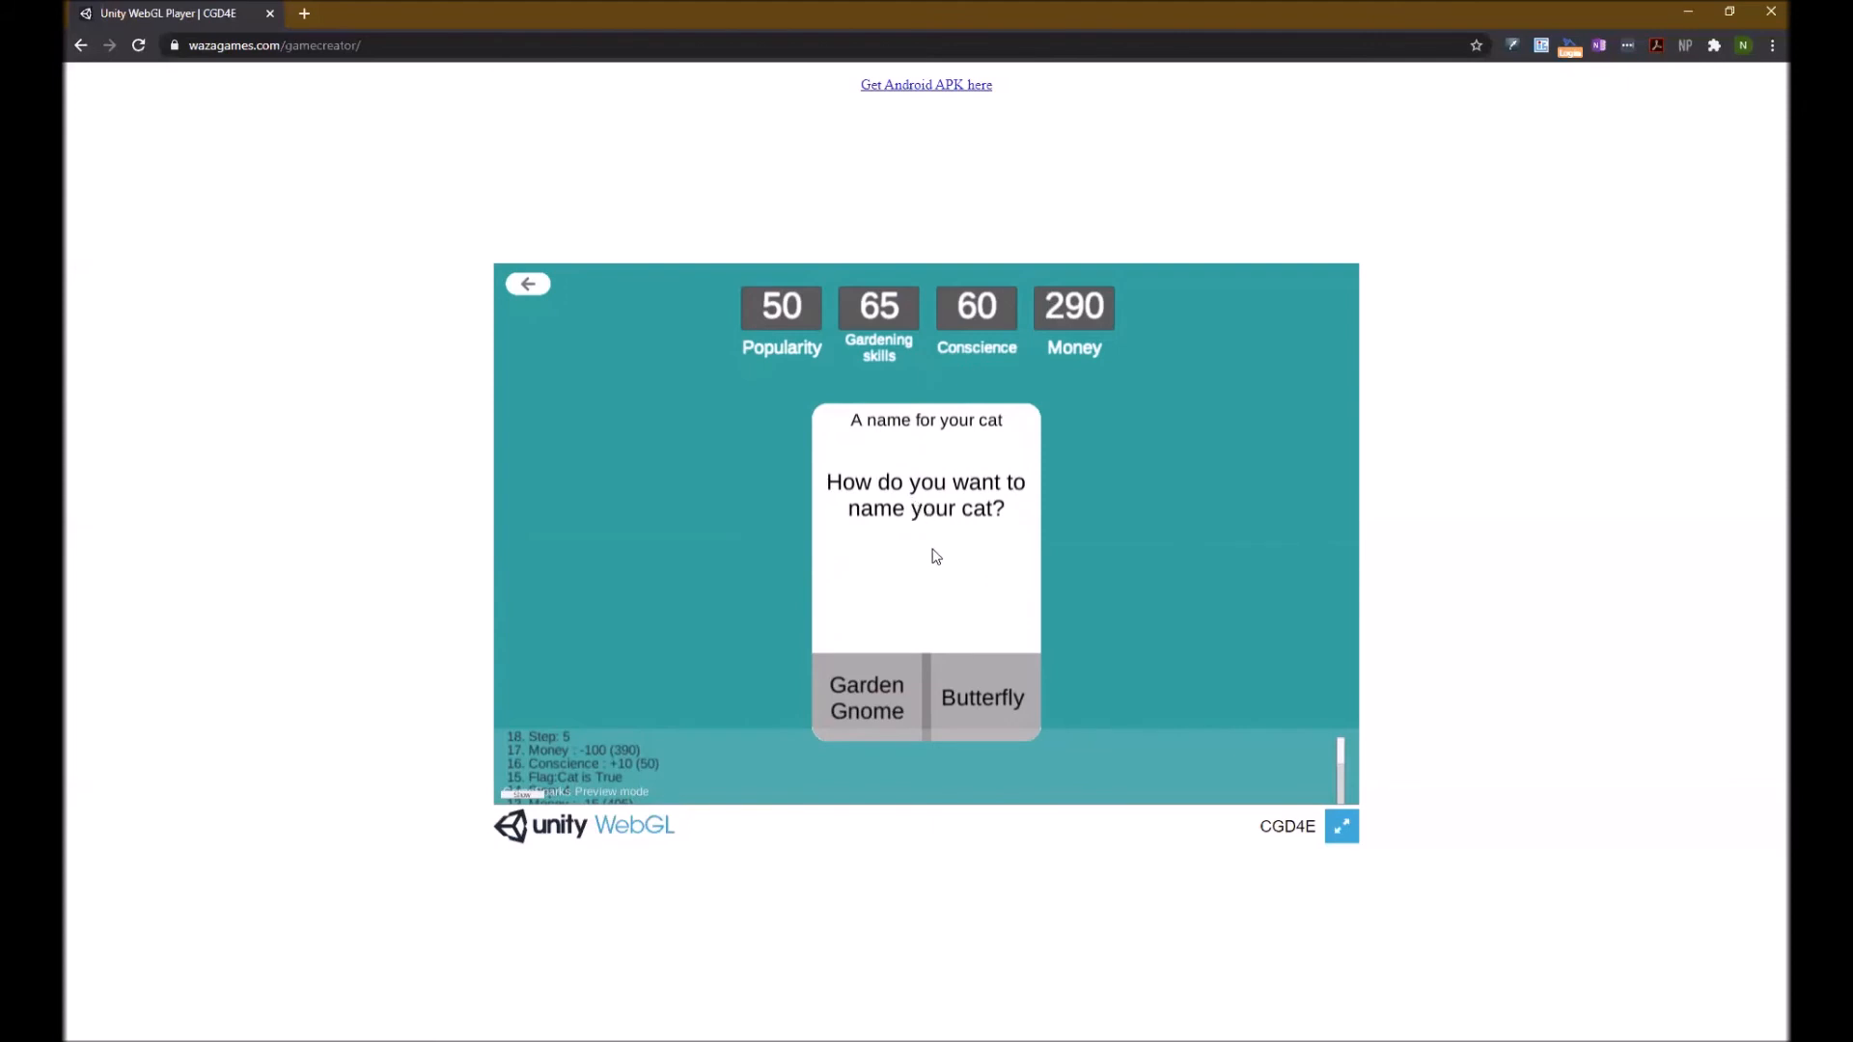
left_click_drag(935, 554, 772, 442)
left_click_drag(1004, 628, 570, 281)
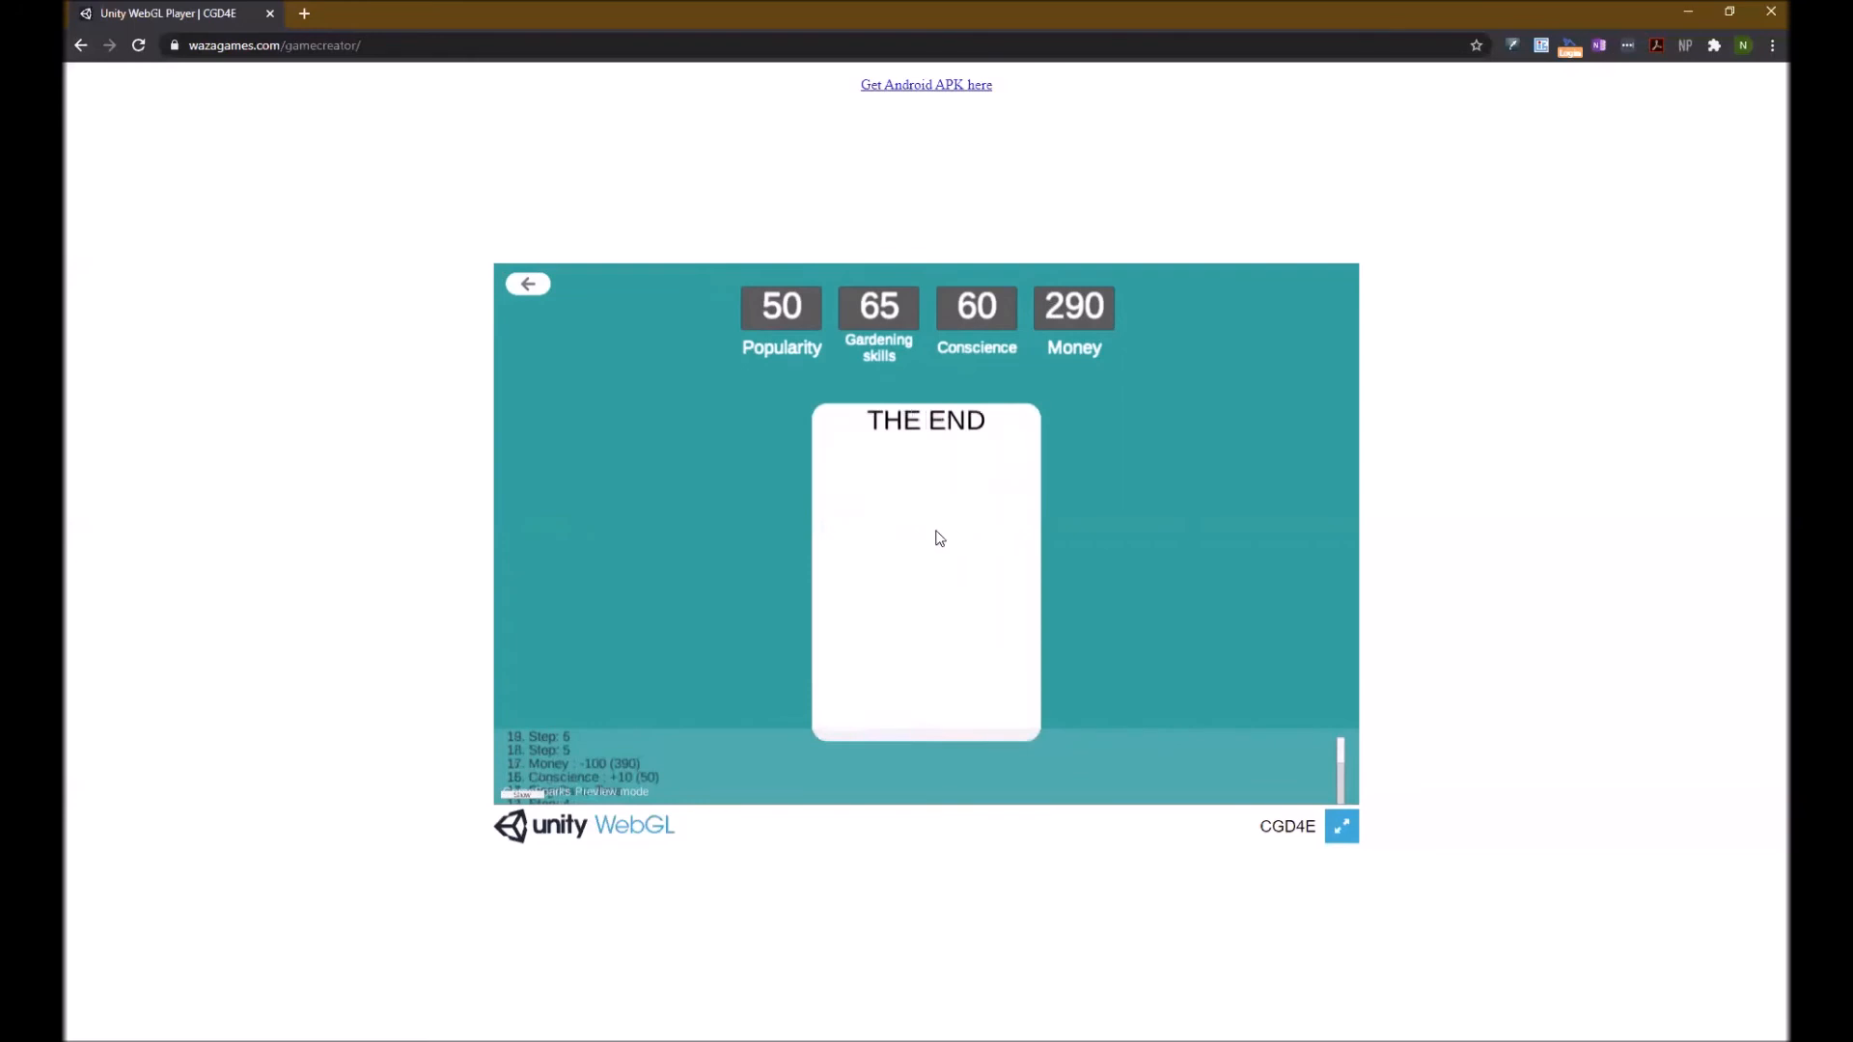
left_click_drag(935, 534, 1185, 551)
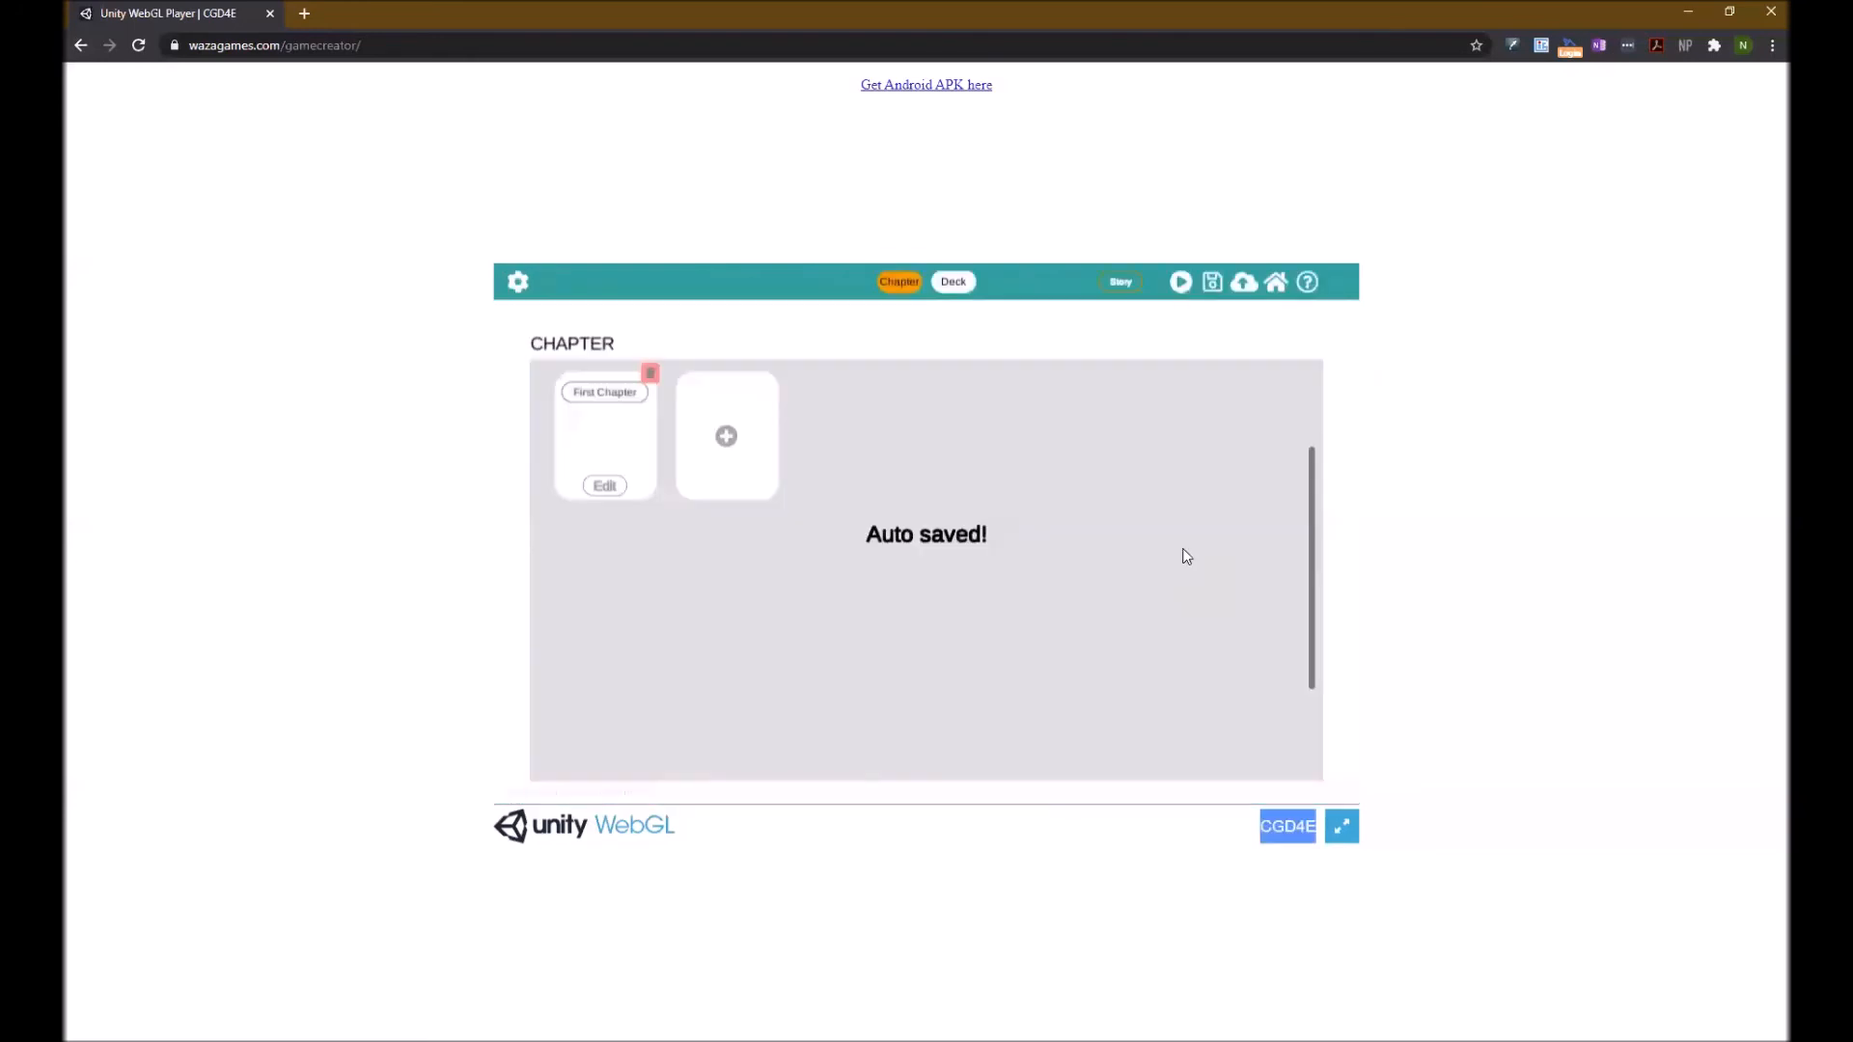
Save the game, start a second test play and swipe the opening and random cards to the right.
left_click(1181, 280)
left_click(849, 569)
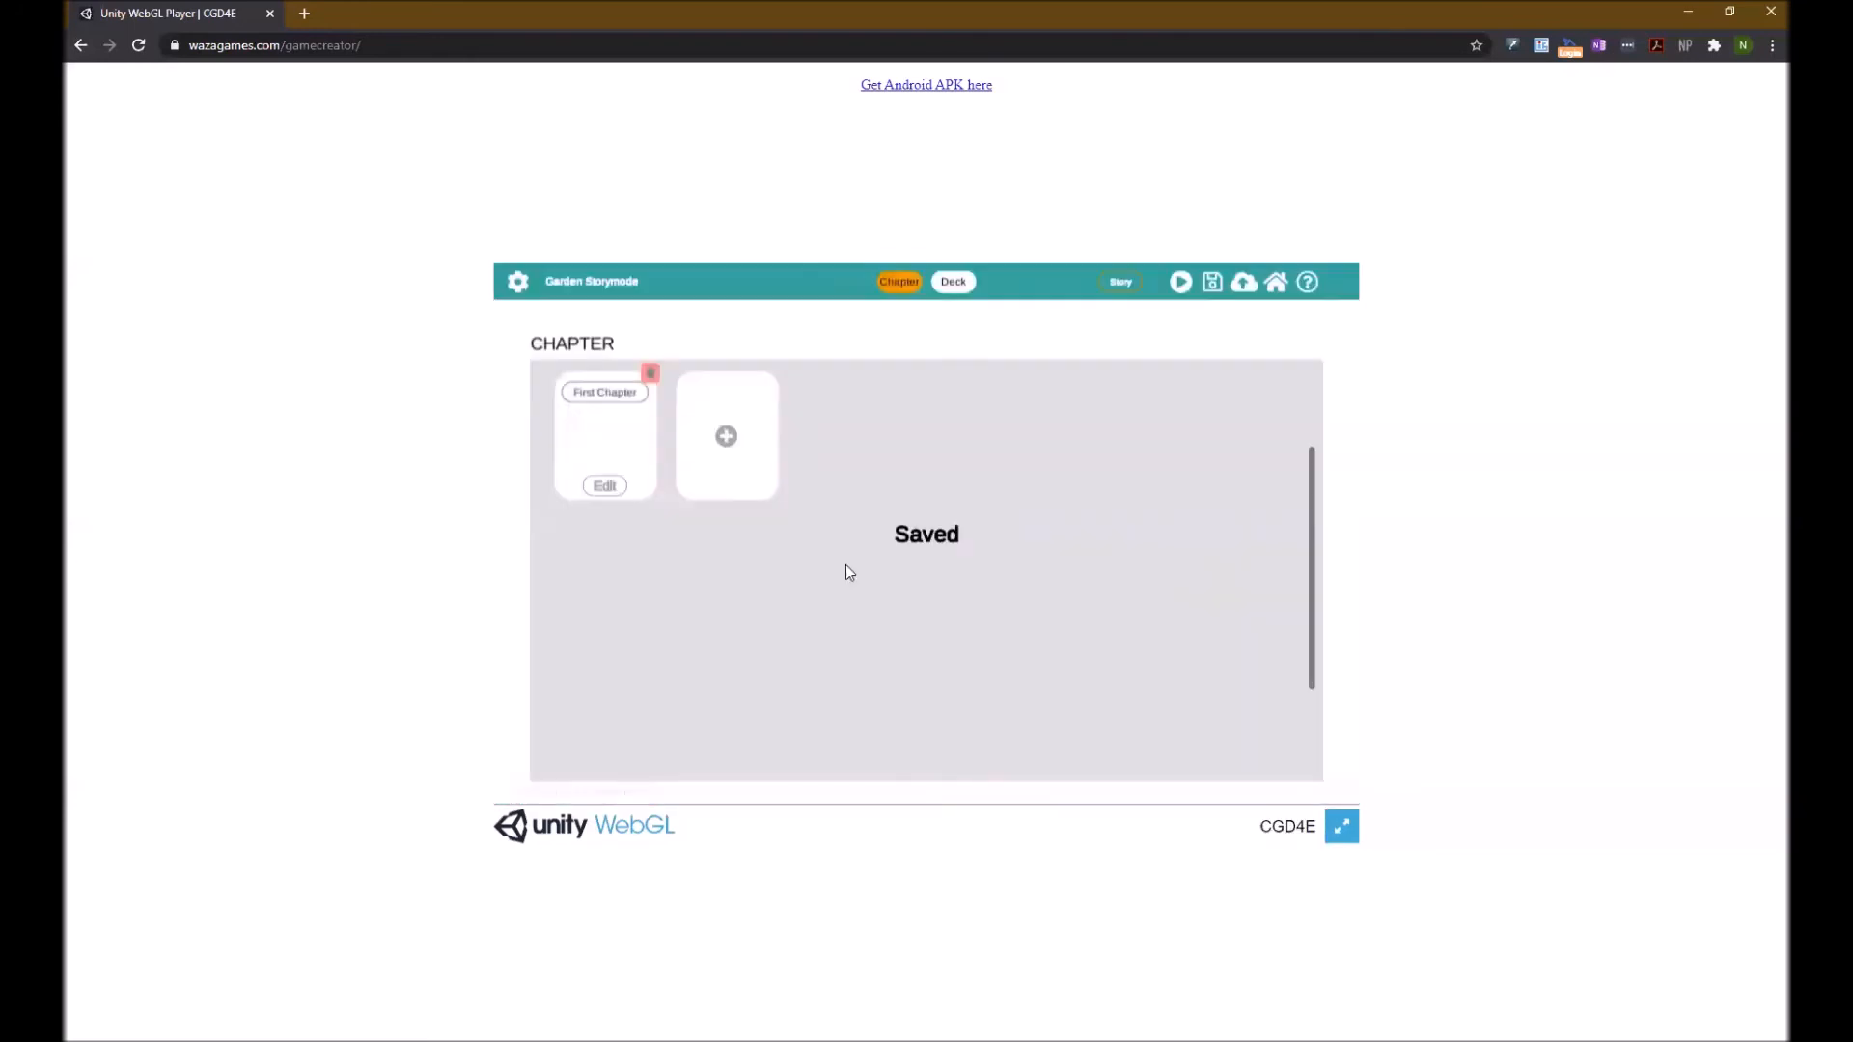
left_click_drag(869, 512, 1105, 533)
left_click_drag(944, 500, 1074, 548)
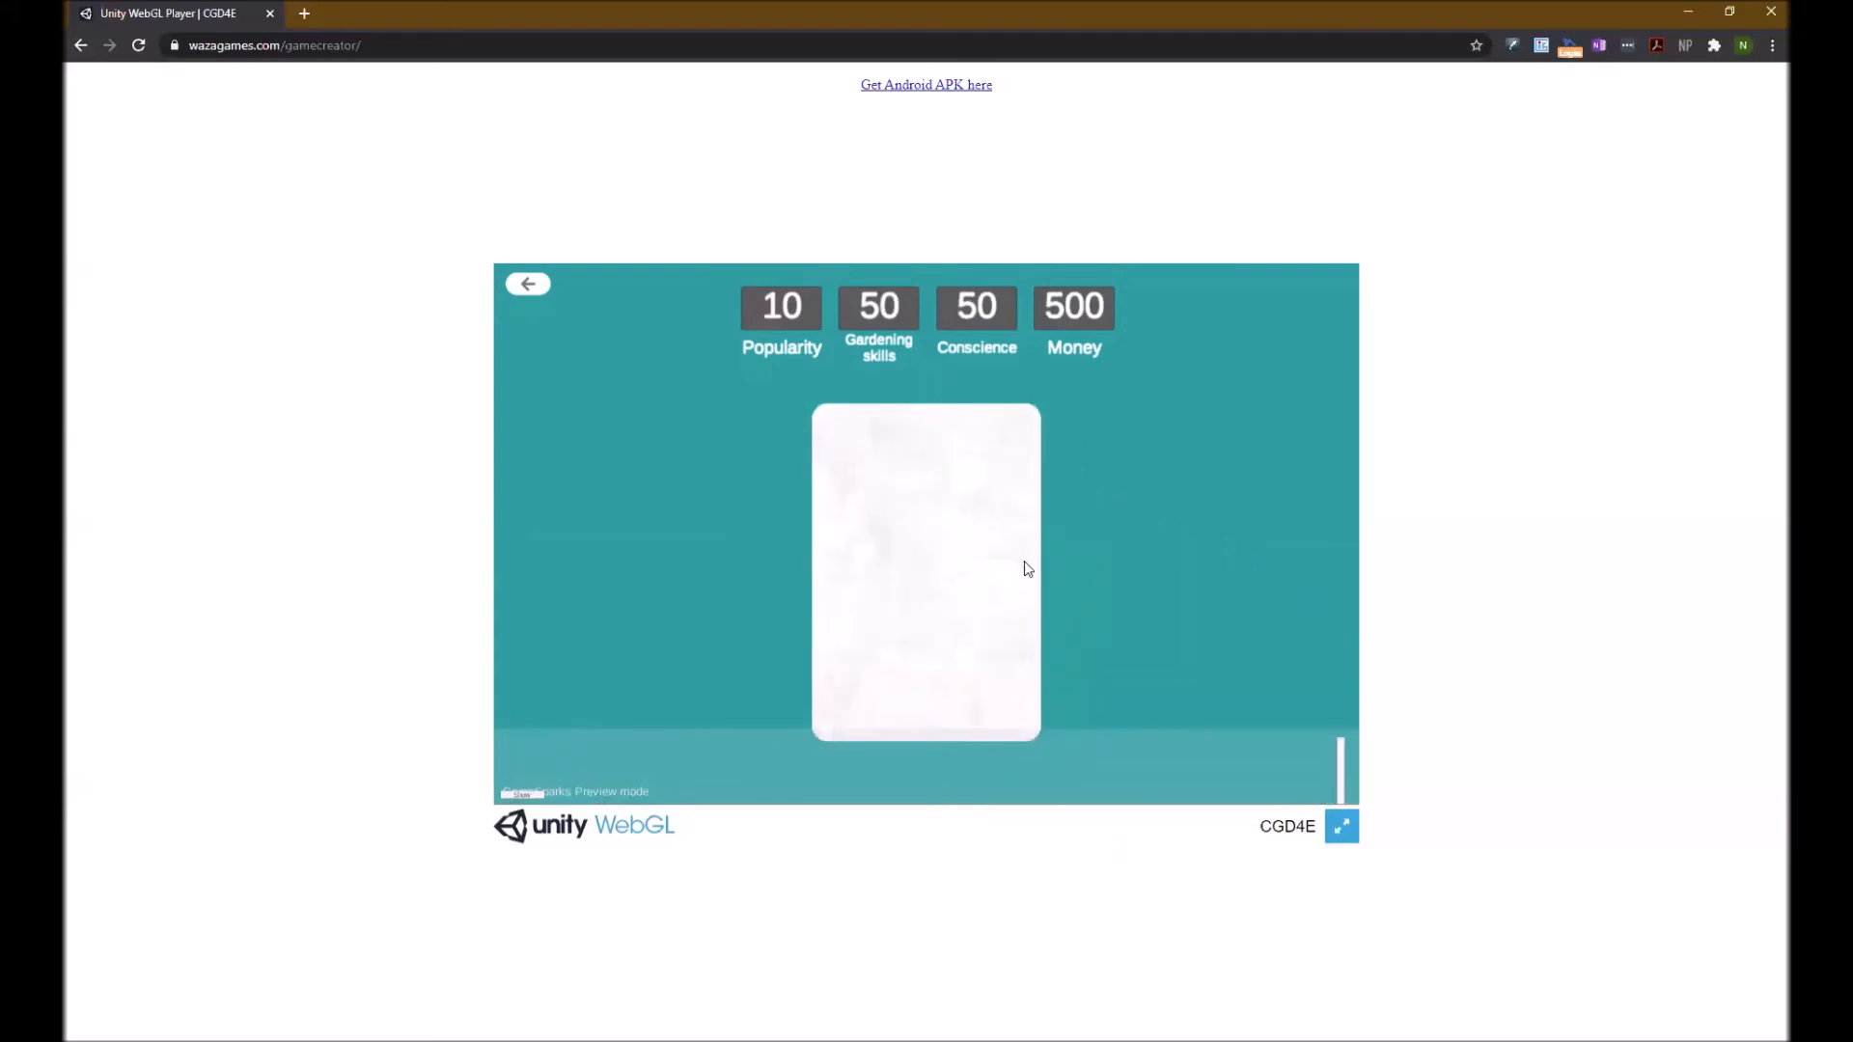
left_click_drag(1025, 563, 1148, 709)
left_click_drag(898, 519, 1033, 540)
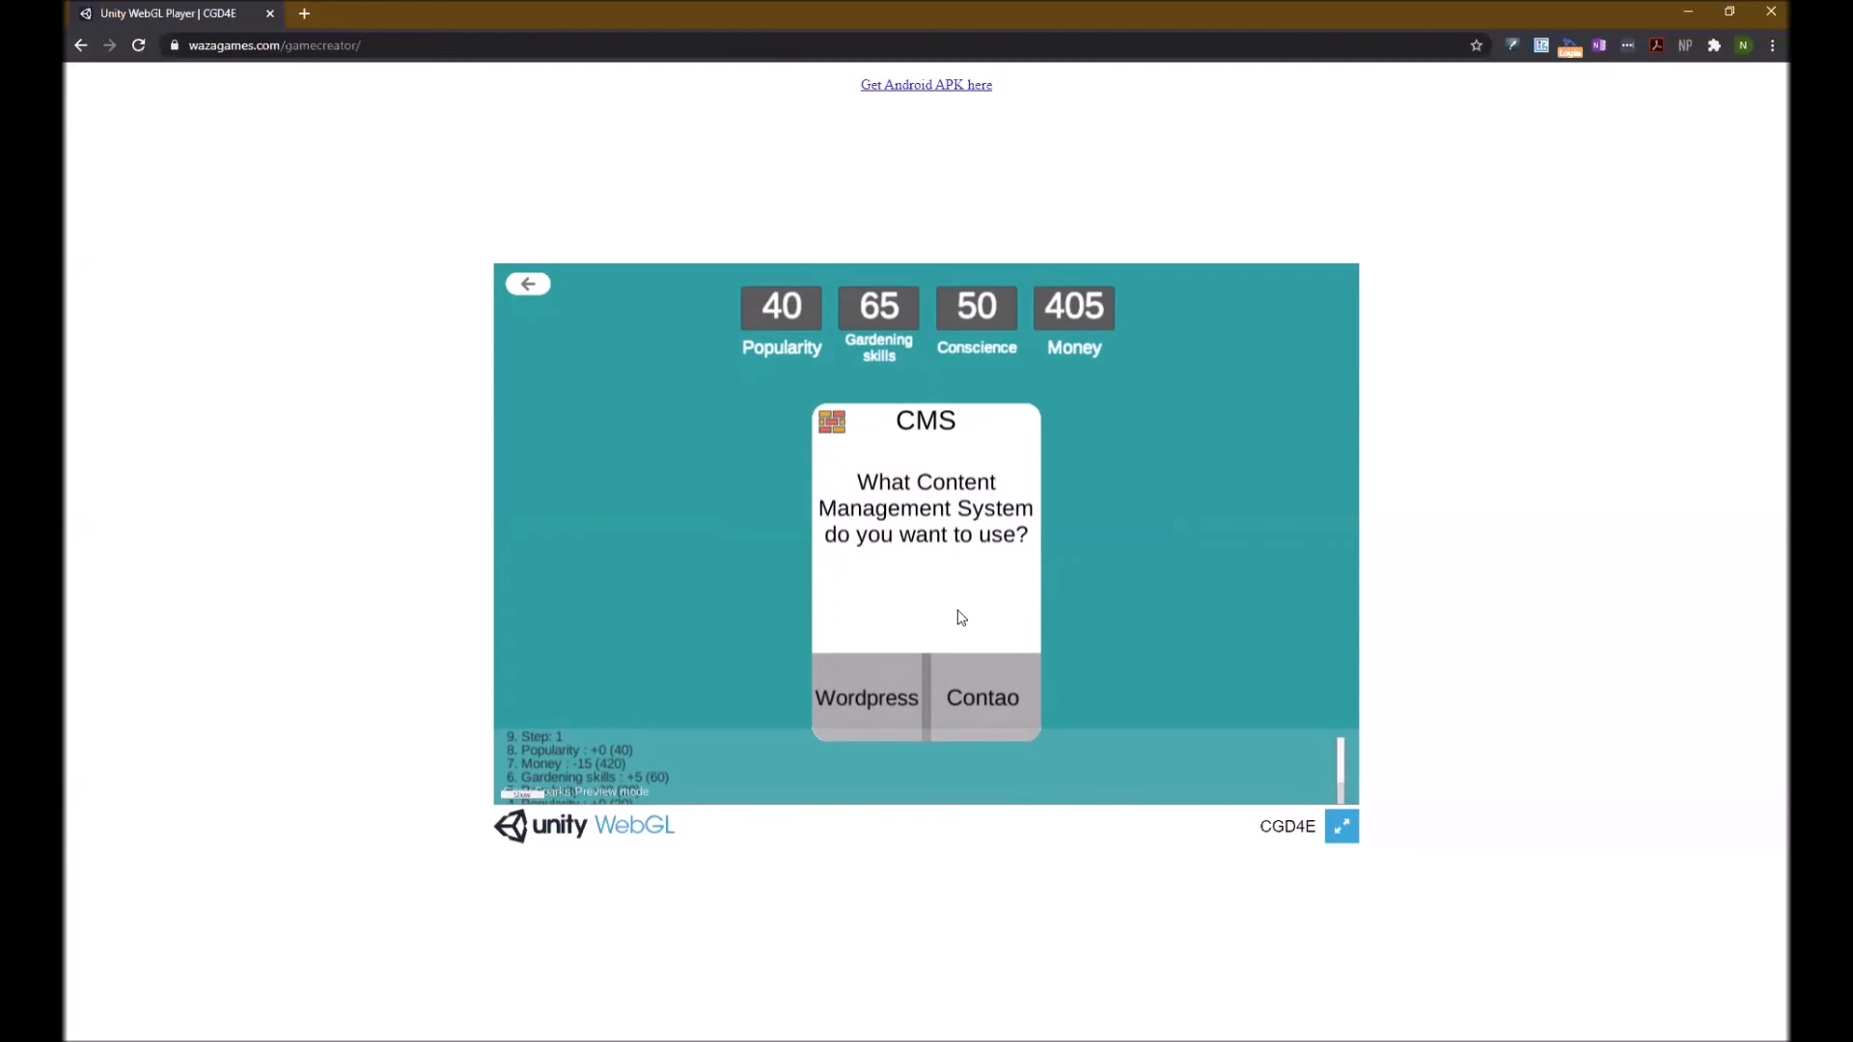
Play the first three key cards with left swipes, choosing Wordpress, the Pink color theme and Raspberry Pi for the first blog entry.
left_click_drag(1004, 630, 615, 439)
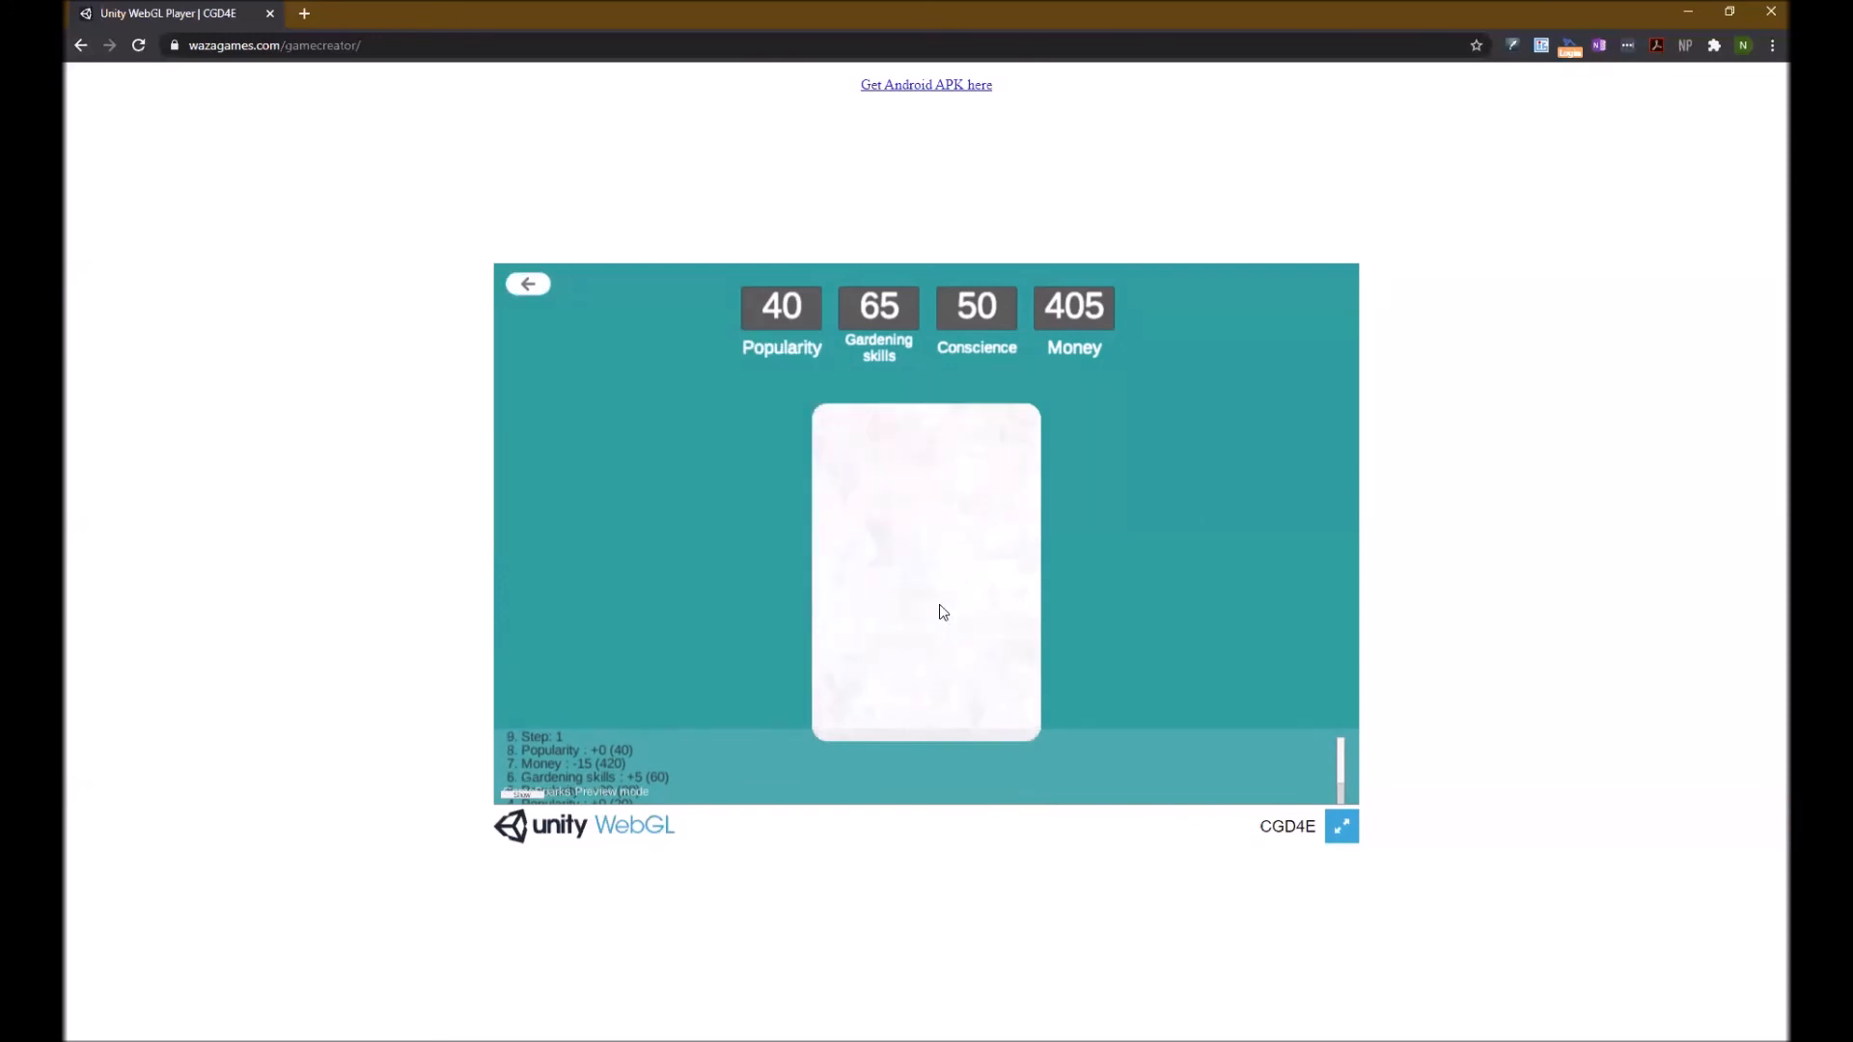
left_click_drag(936, 588, 612, 396)
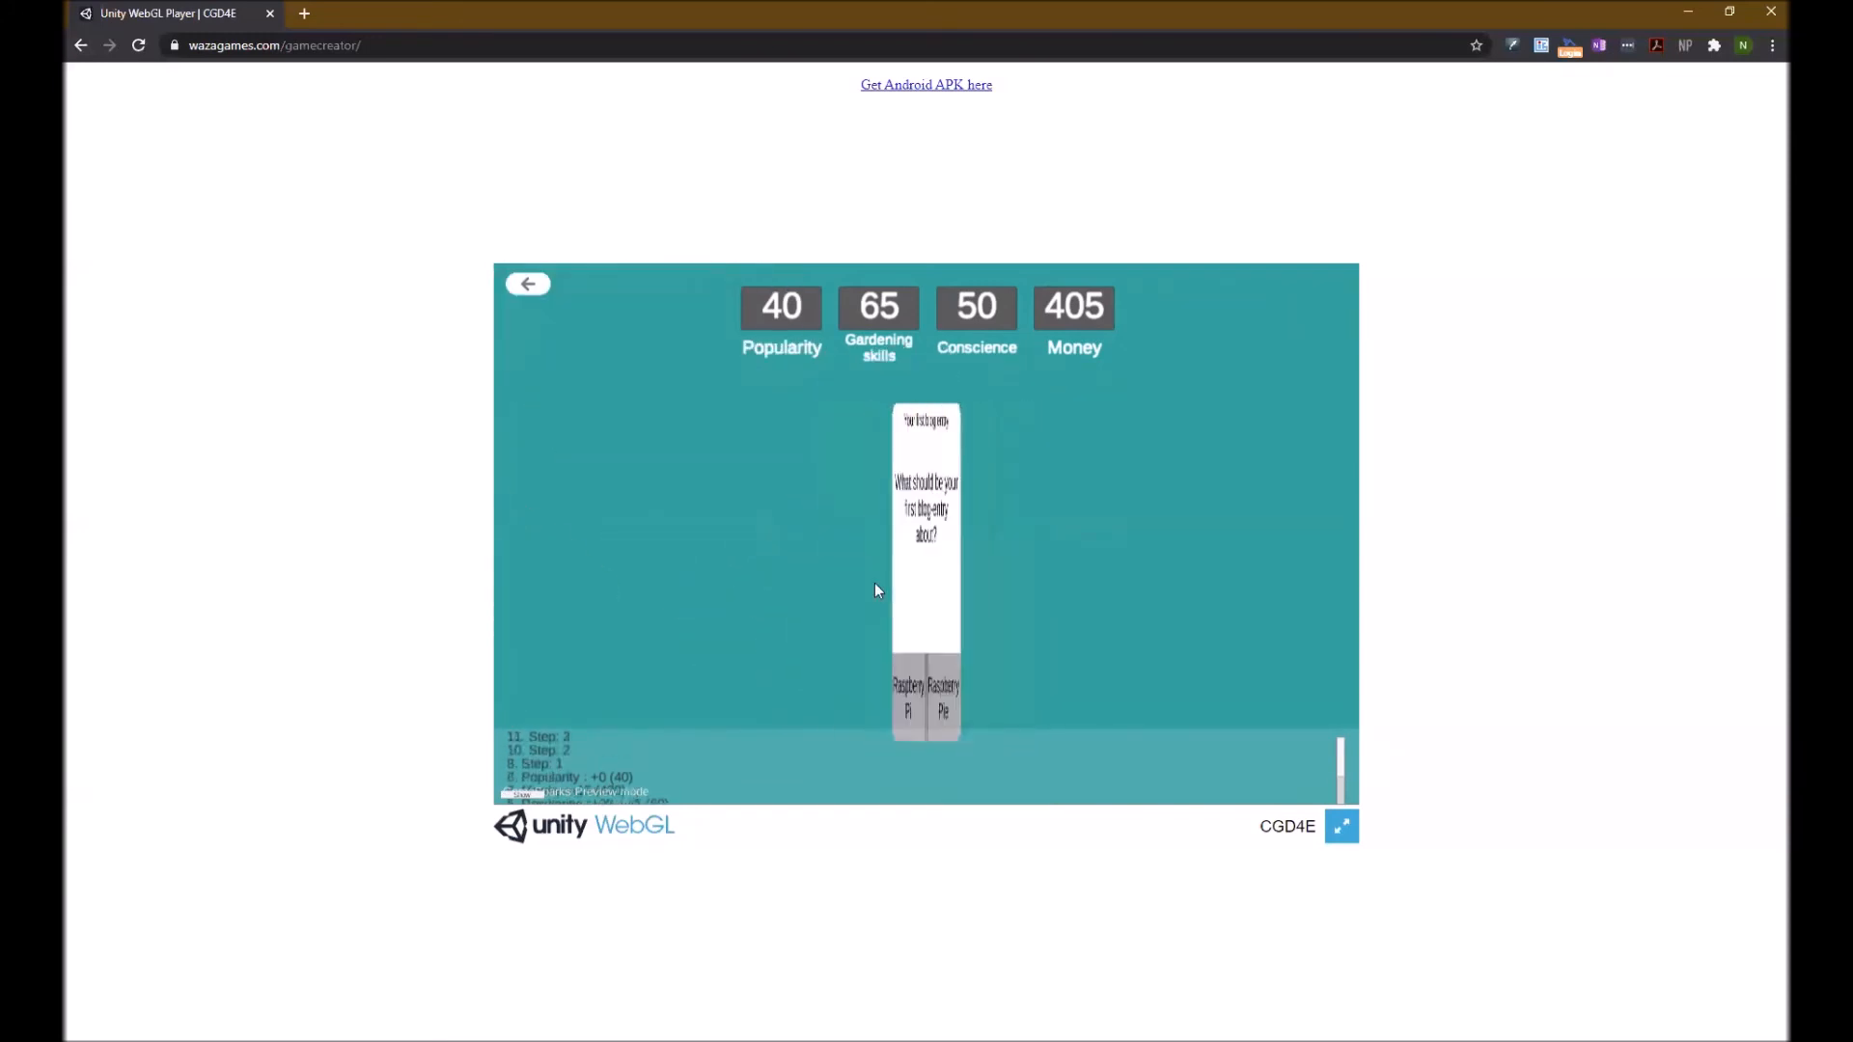
left_click_drag(899, 628, 550, 414)
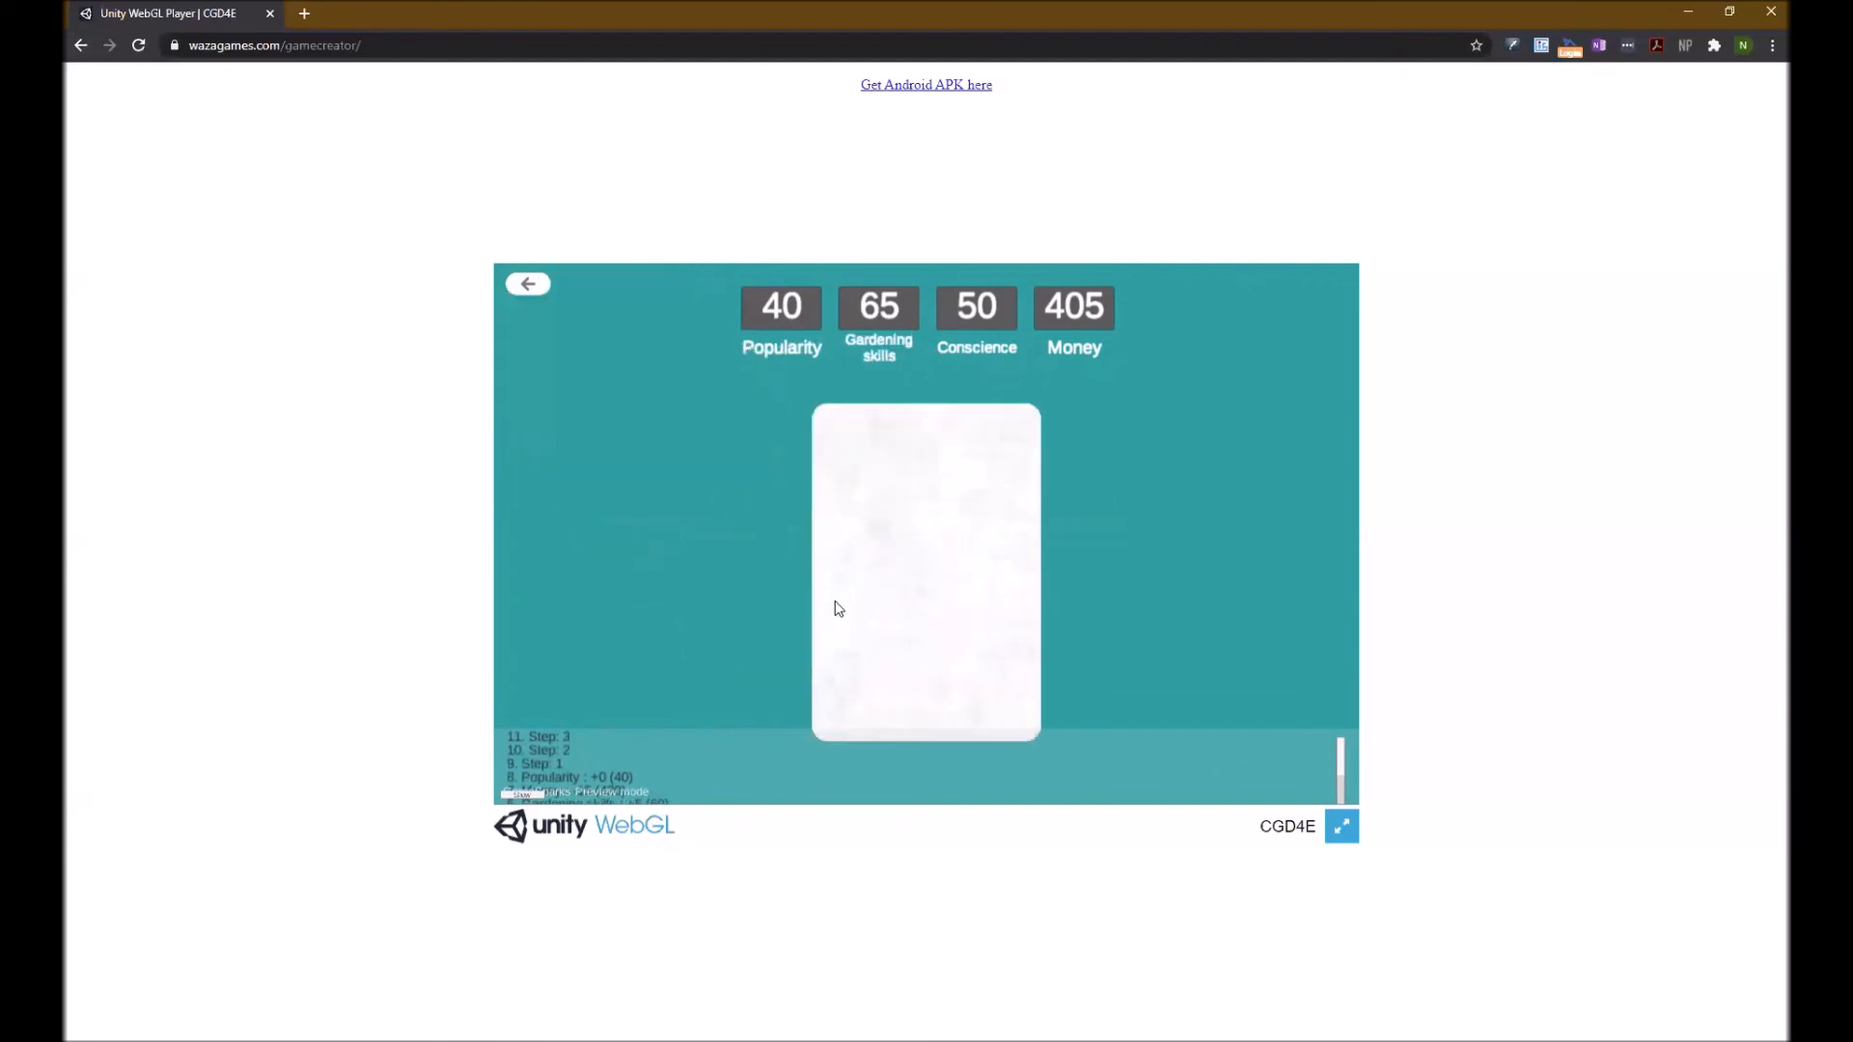
left_click_drag(896, 642, 802, 512)
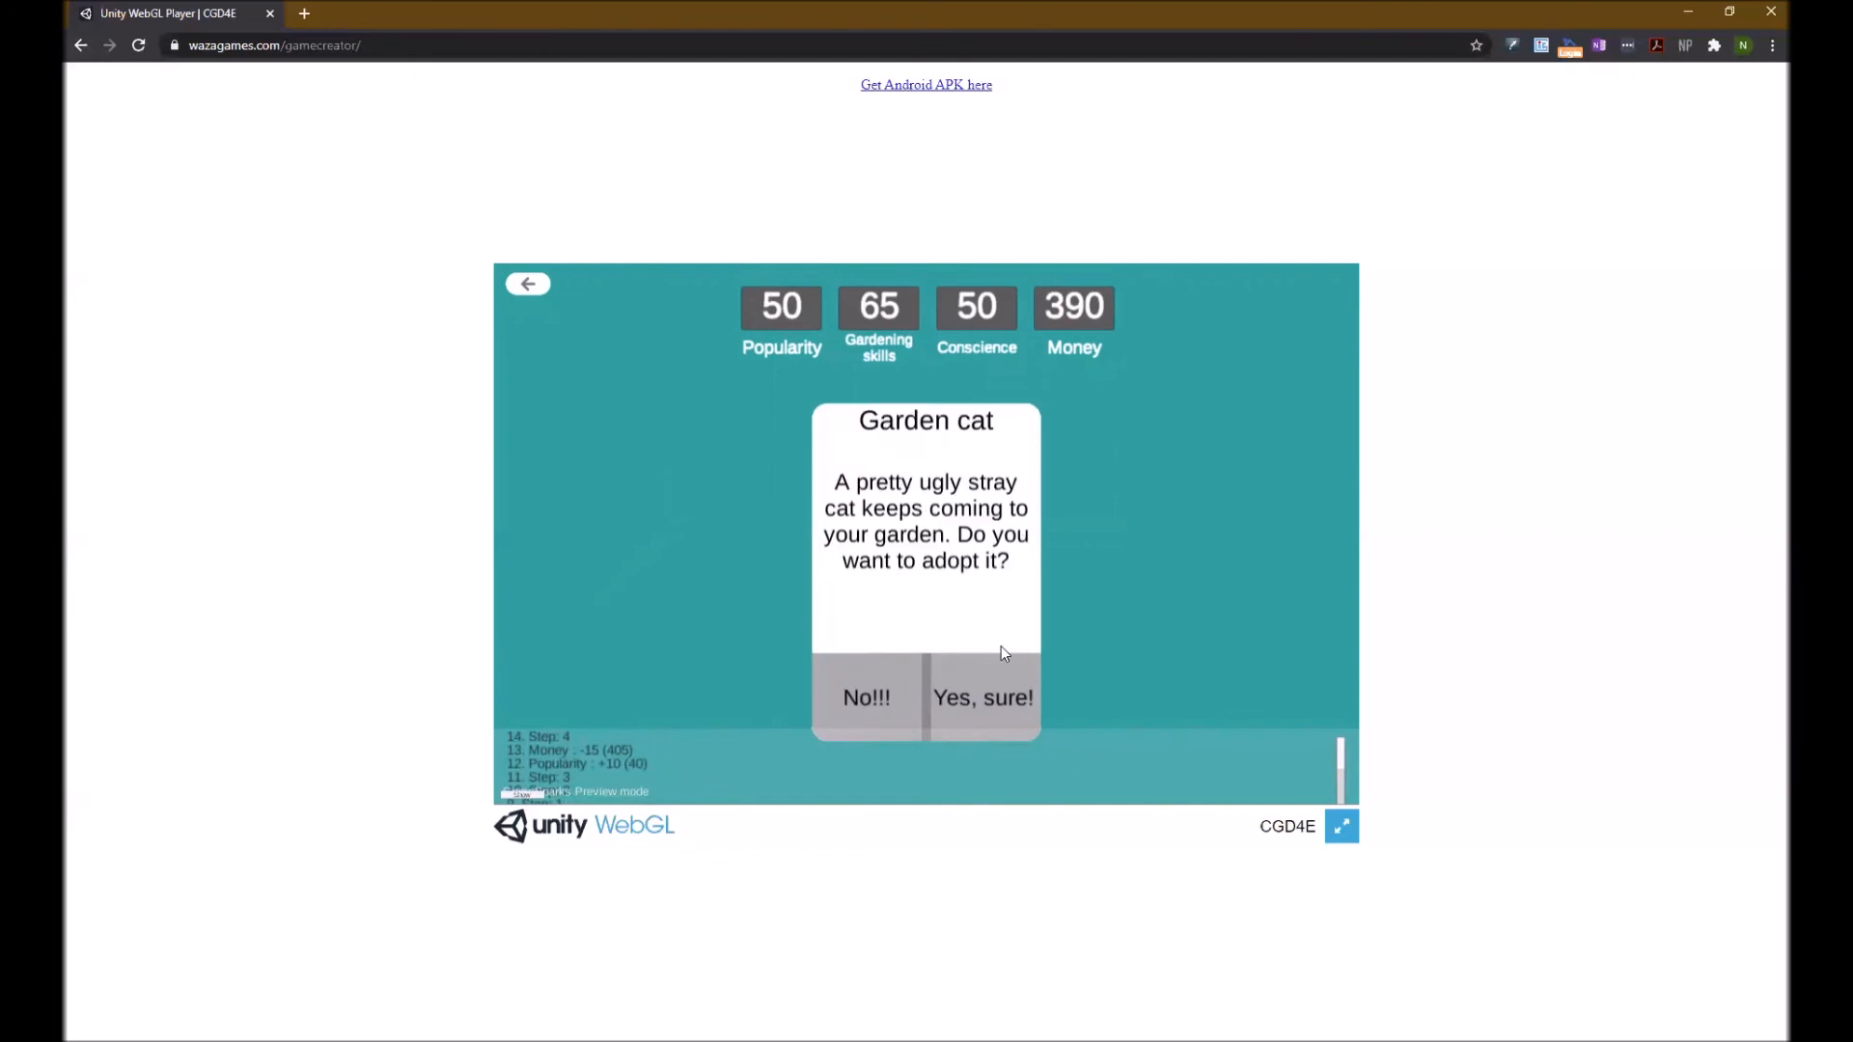
Refuse to adopt the garden cat with "No!!!" and swipe past the "Where is my cat?" card to end the test play.
left_click_drag(960, 606, 753, 464)
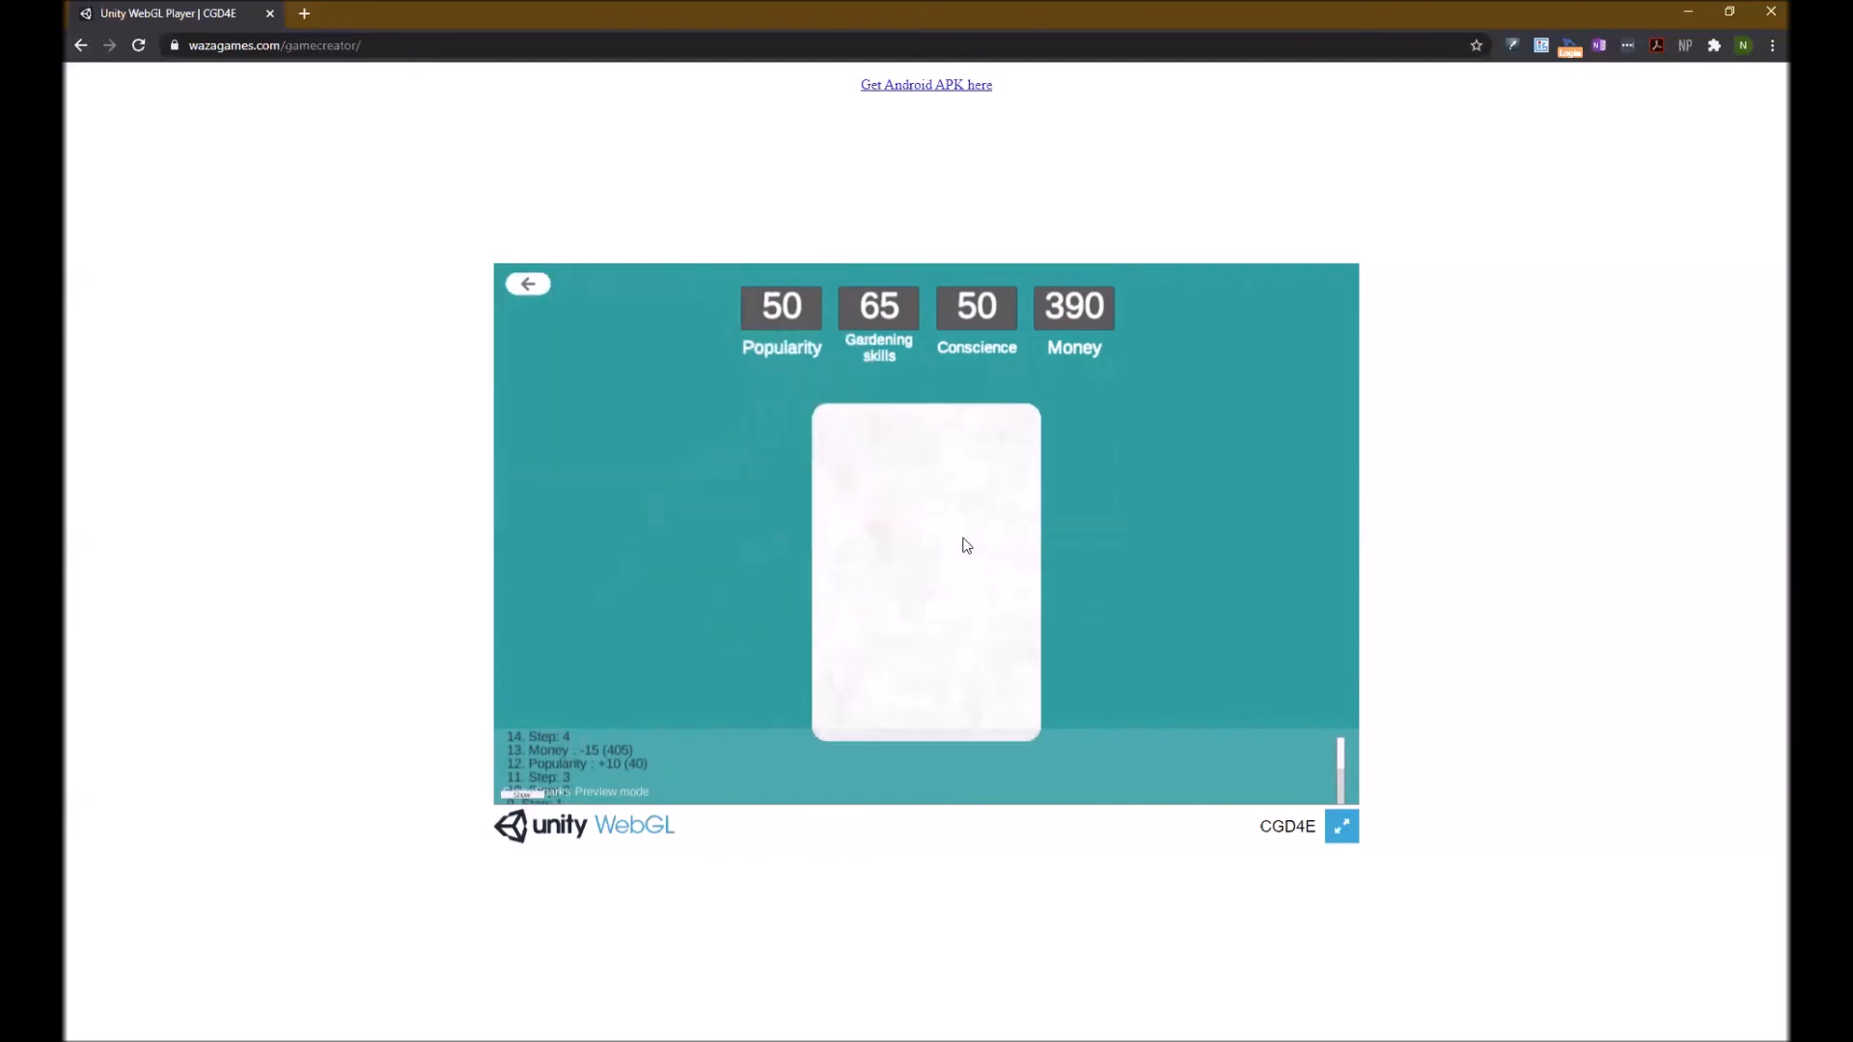
left_click_drag(1125, 611, 698, 427)
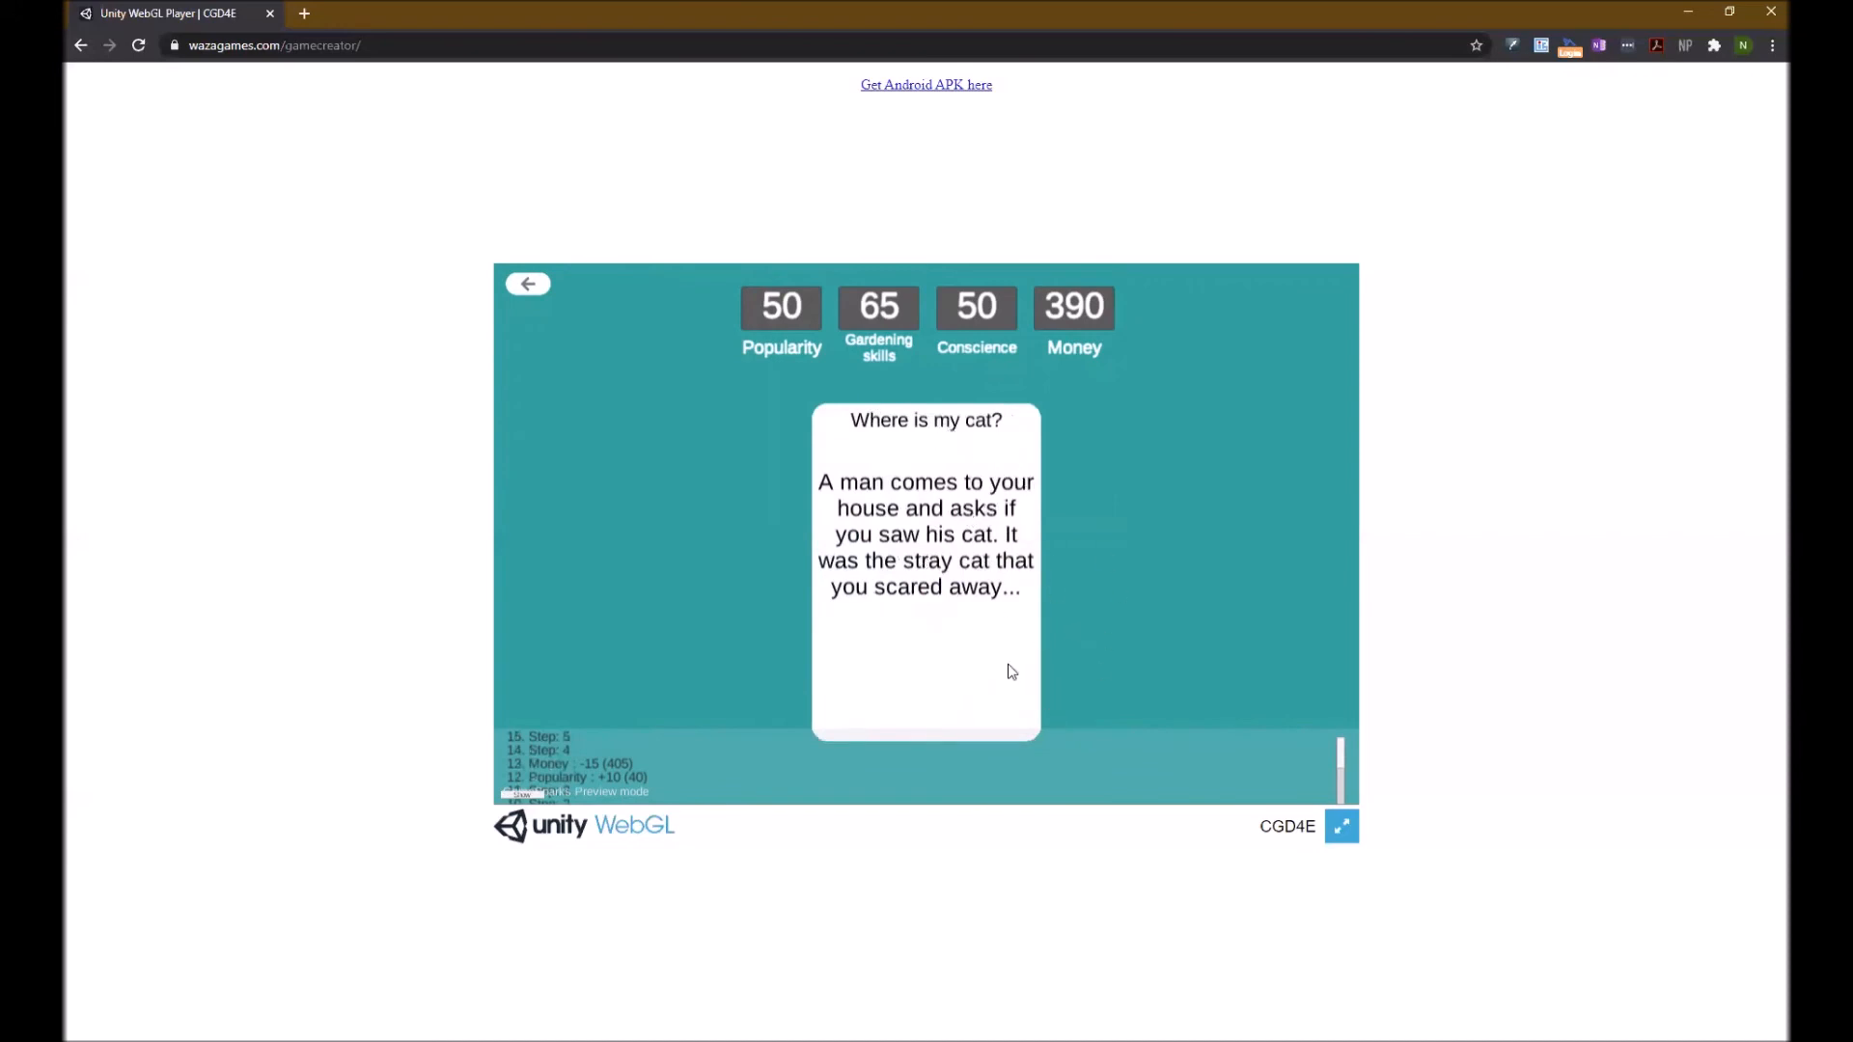
left_click_drag(929, 498, 1118, 647)
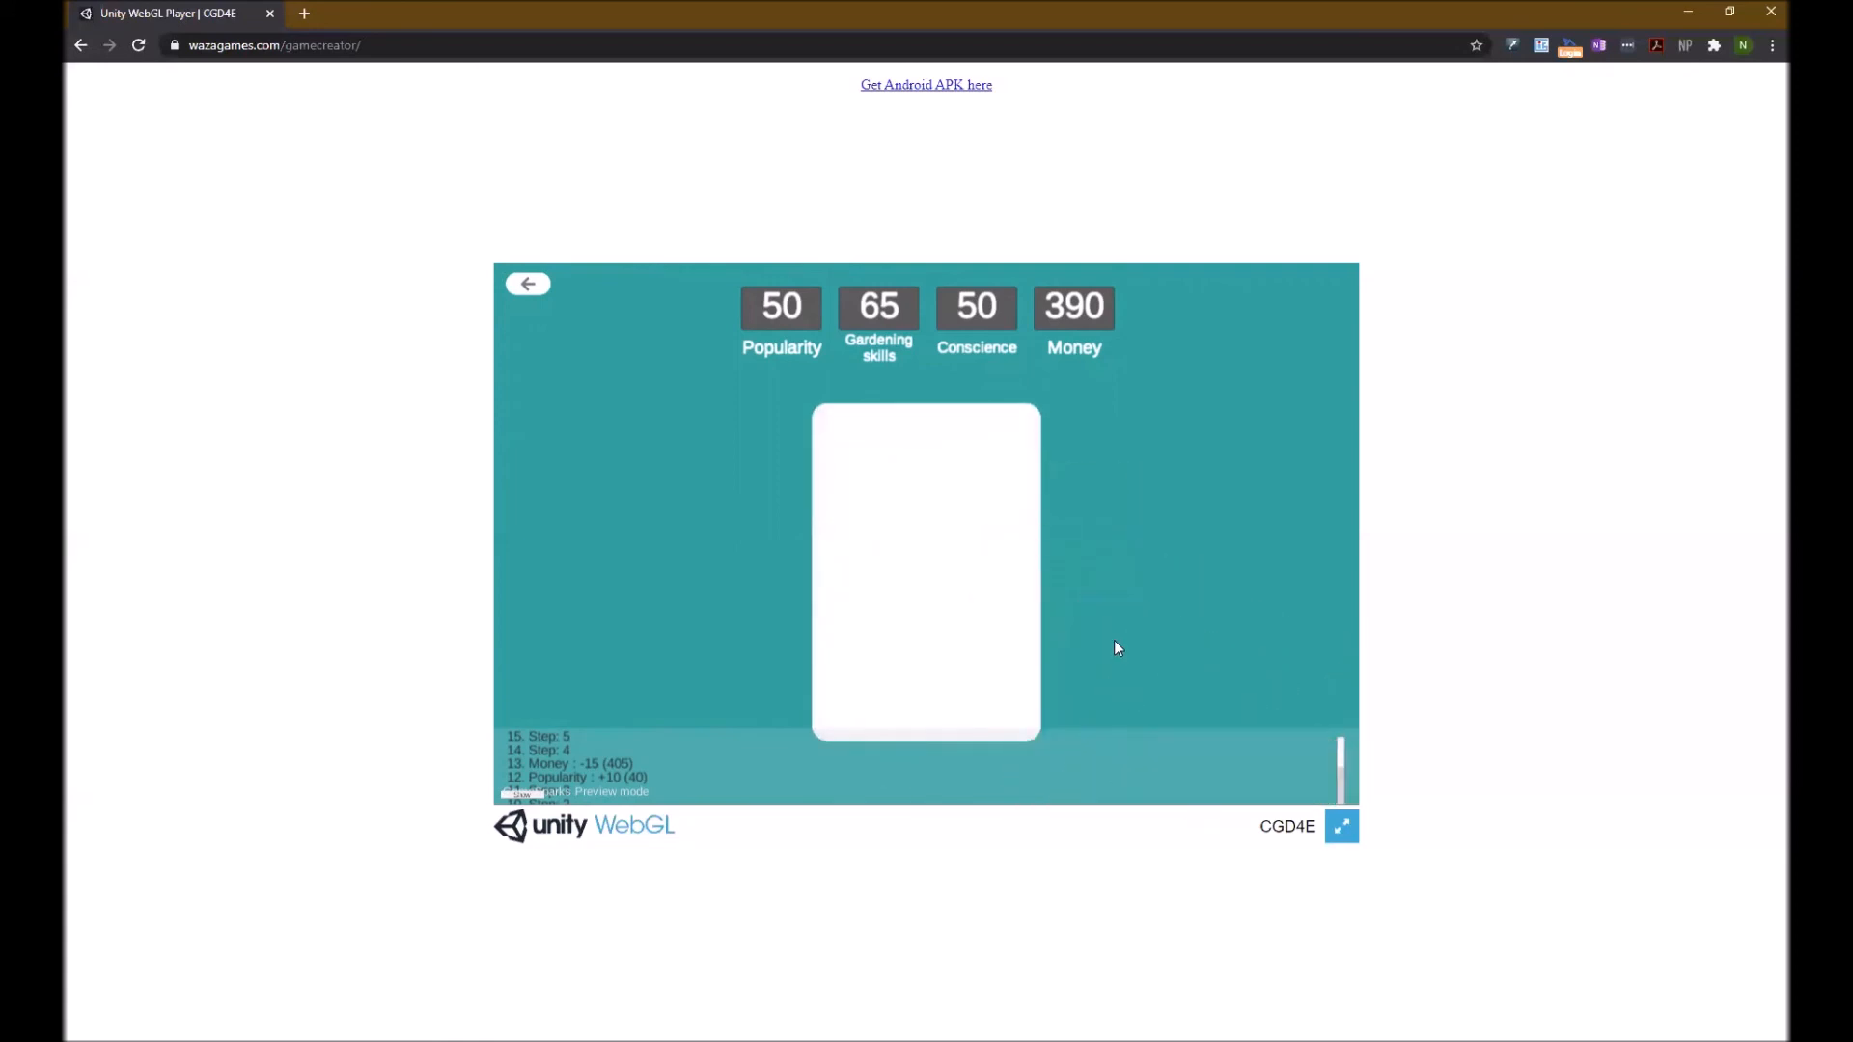
left_click_drag(1034, 575, 1191, 612)
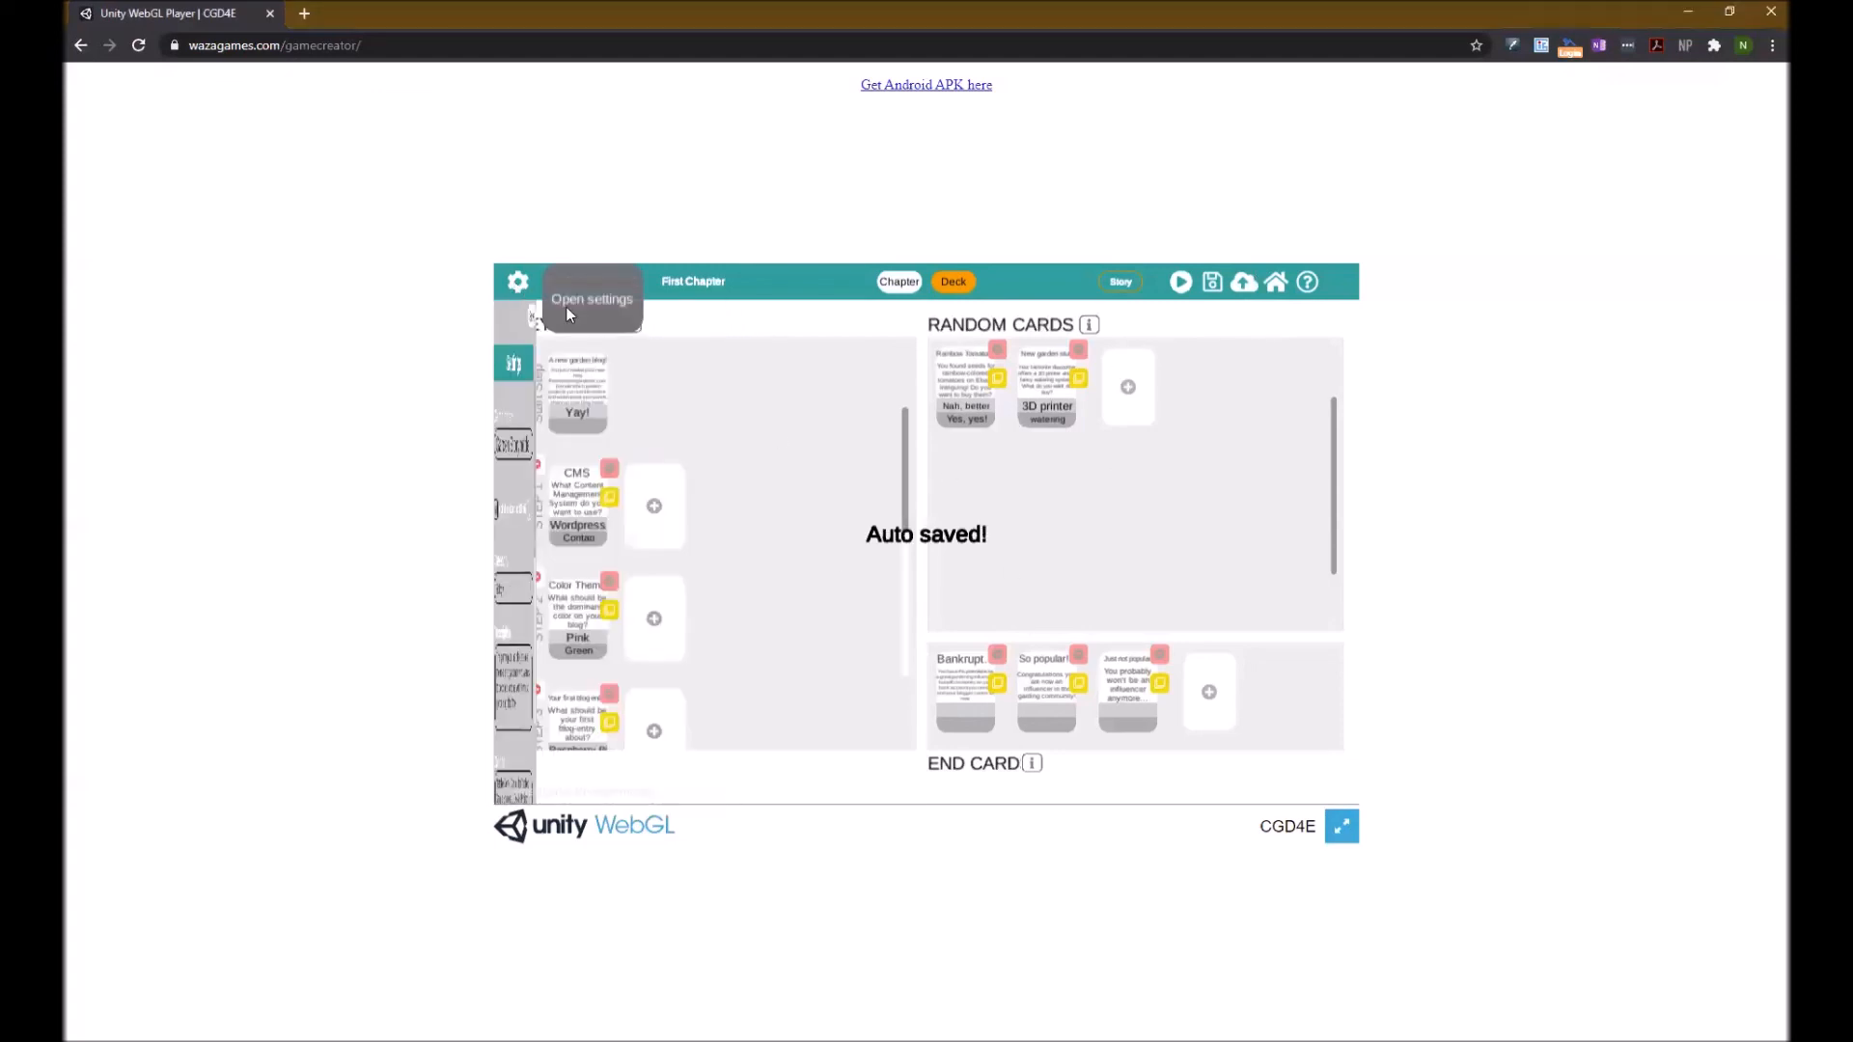
Start uploading the Garden Storymode game, saving its current state first.
left_click(1245, 280)
left_click(886, 559)
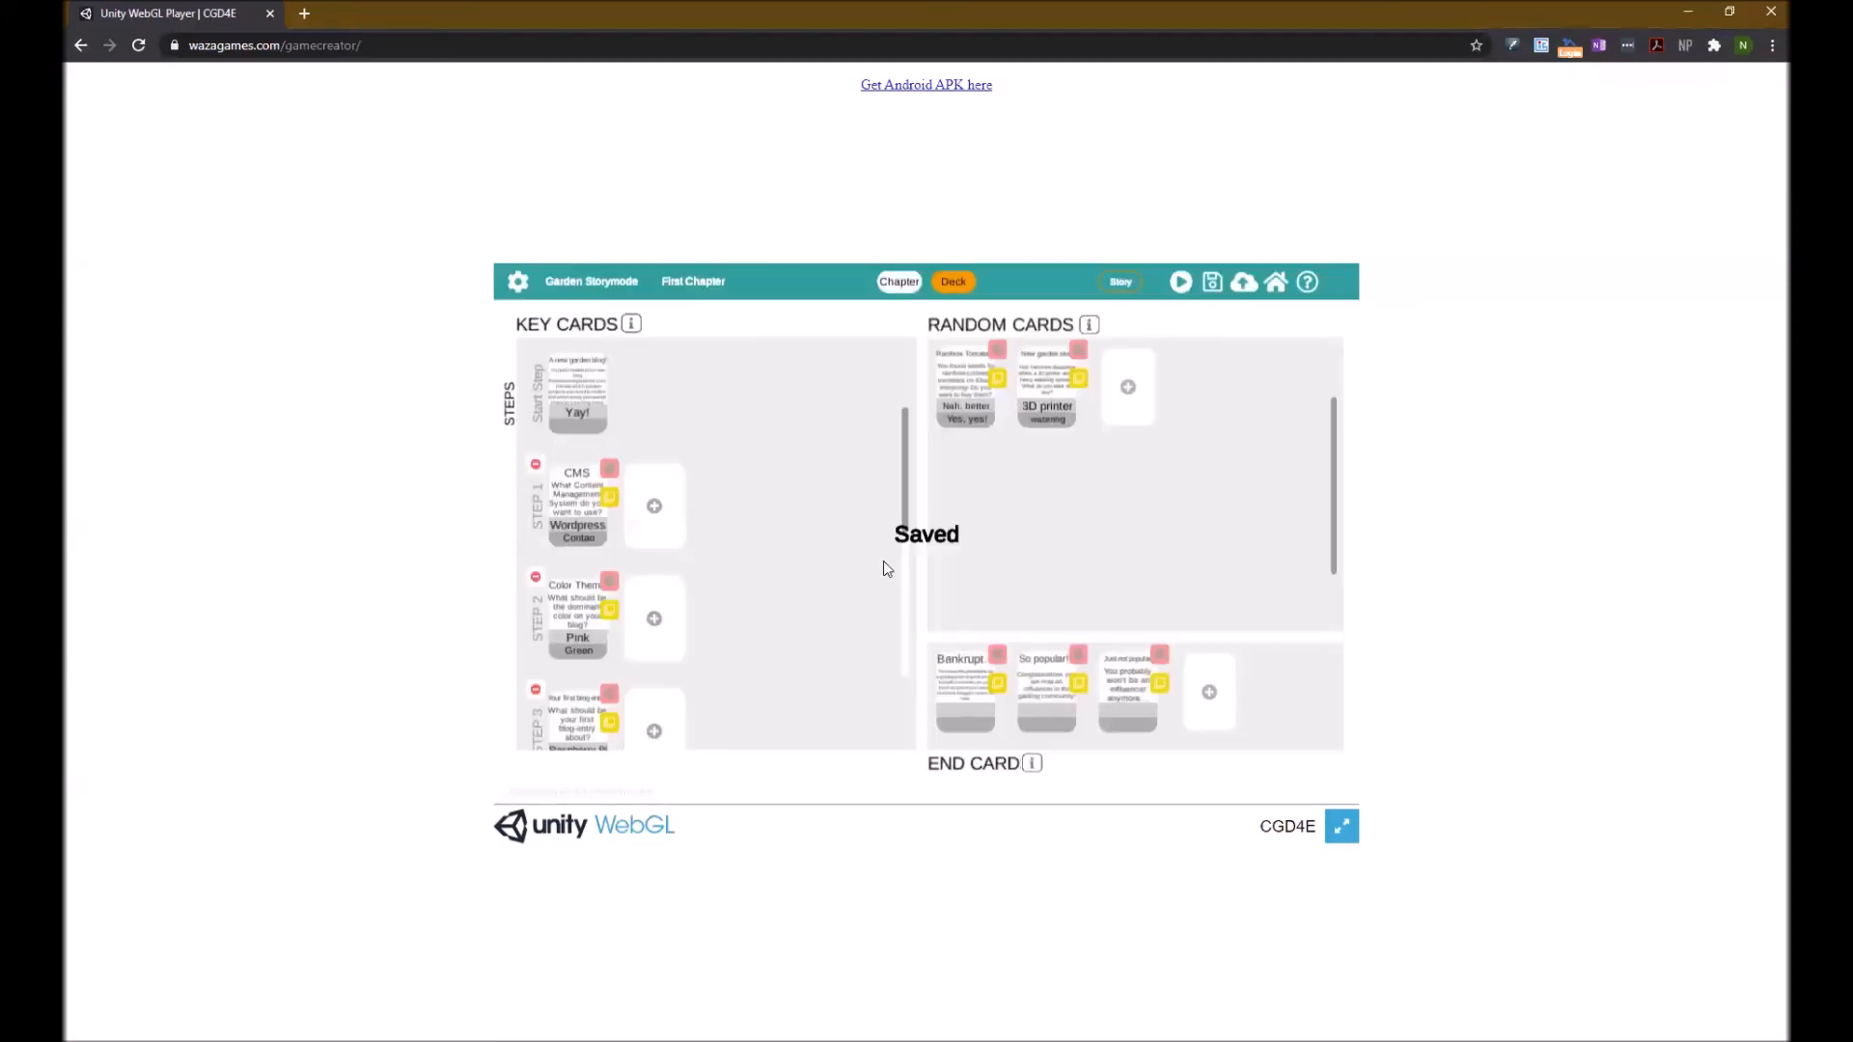